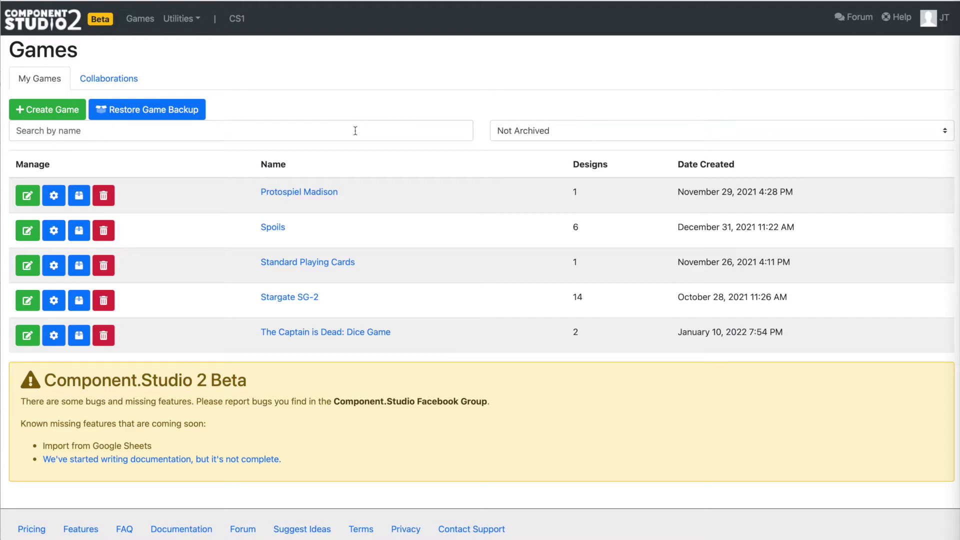
- Create a new game named One
{"action": "left_click", "coordinate": [72, 111]}
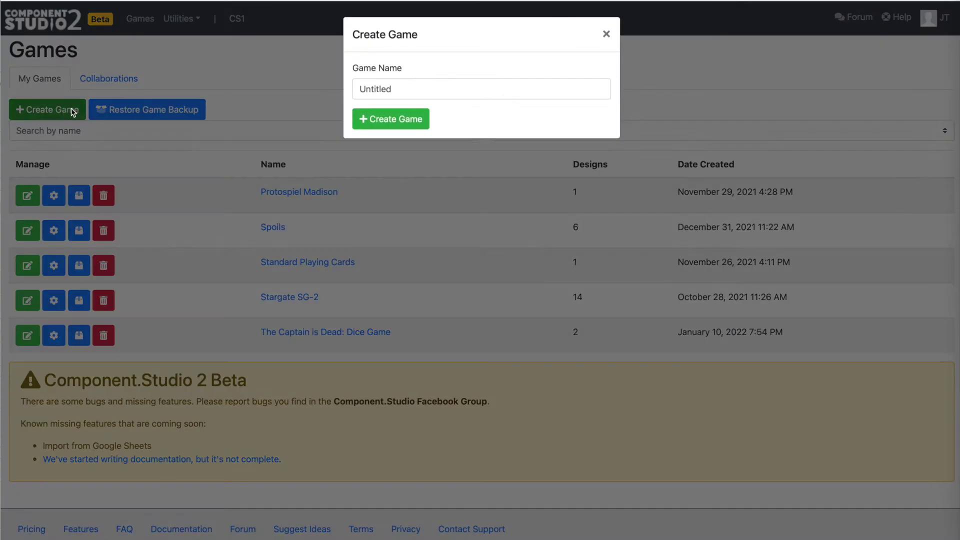
{"action": "left_click", "coordinate": [438, 96]}
{"action": "type", "text": "One"}
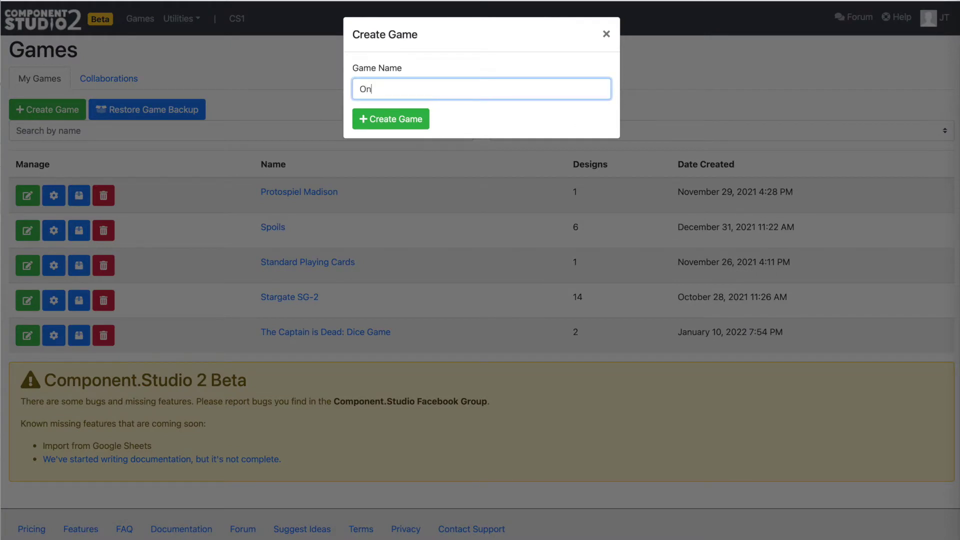
{"action": "left_click", "coordinate": [431, 119]}
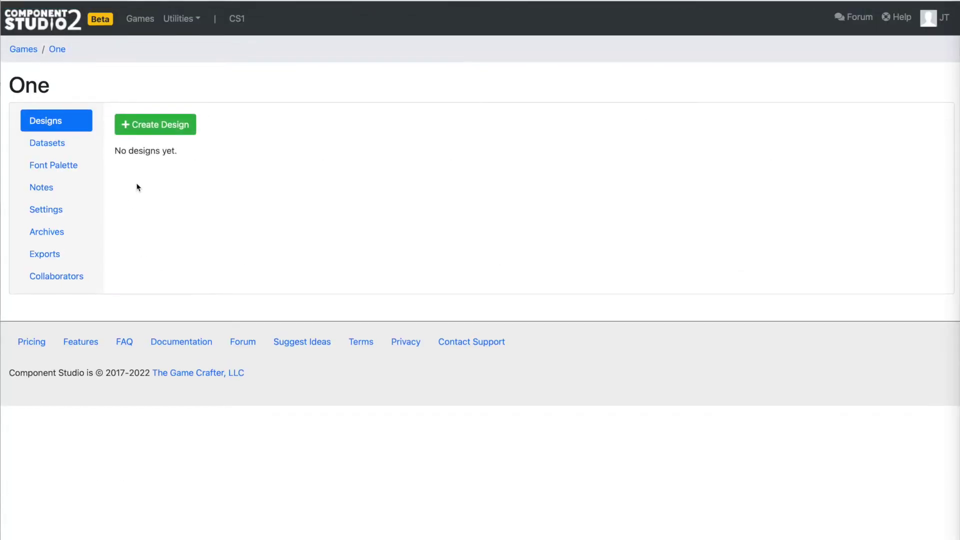
- Create a design named Cards as a Poker Deck (825 x 1125) with a single back and a new dataset
{"action": "left_click", "coordinate": [157, 131]}
{"action": "left_click", "coordinate": [470, 94]}
{"action": "key", "text": "ctrl+a"}
{"action": "type", "text": "Cards"}
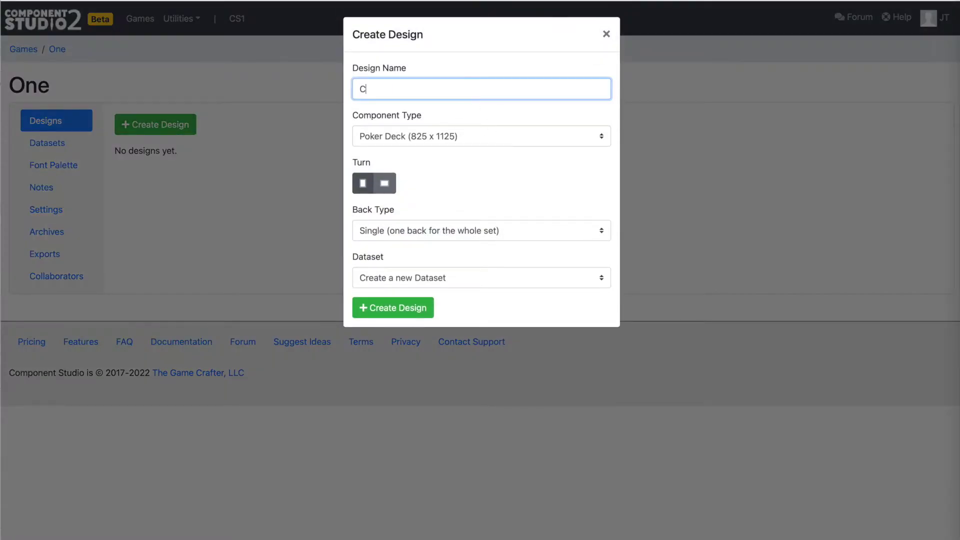
{"action": "left_click", "coordinate": [442, 134]}
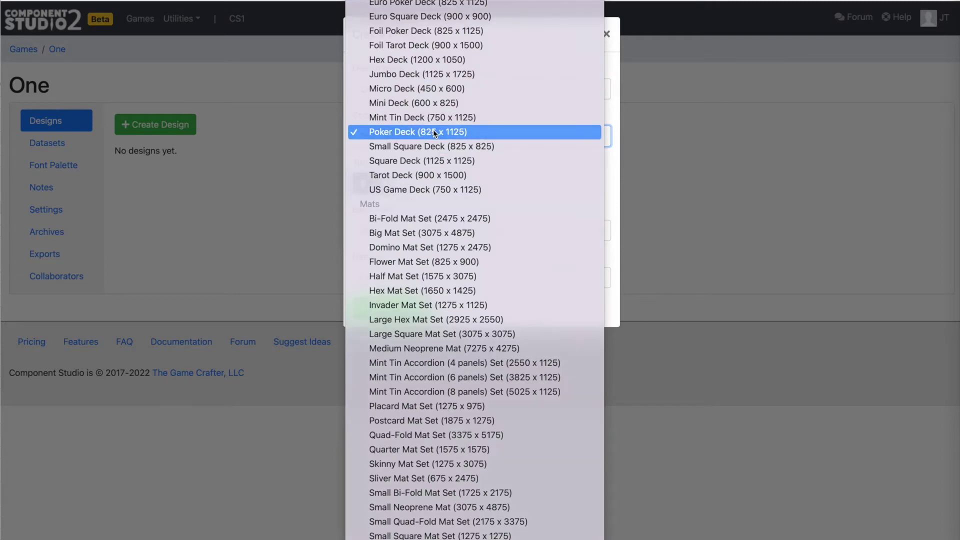
{"action": "left_click", "coordinate": [434, 132]}
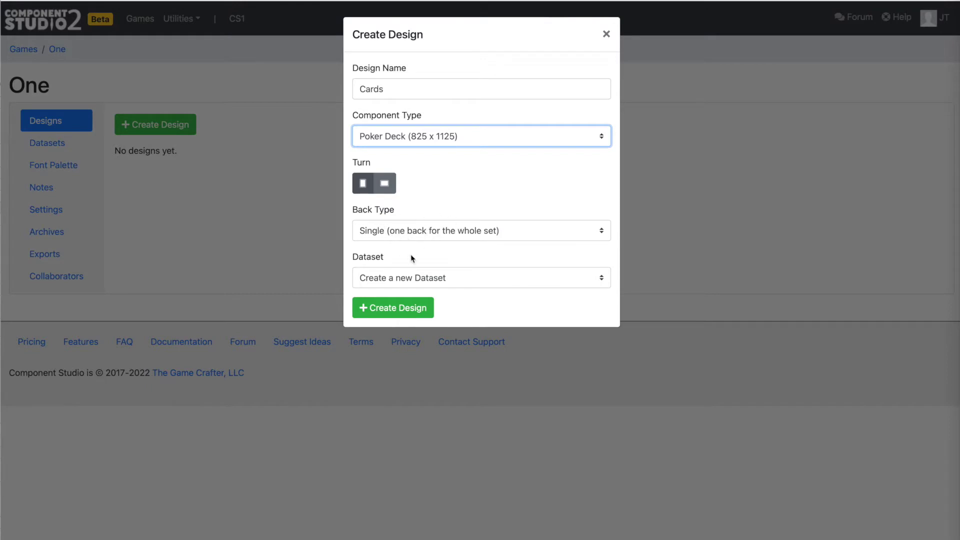
{"action": "left_click", "coordinate": [401, 306]}
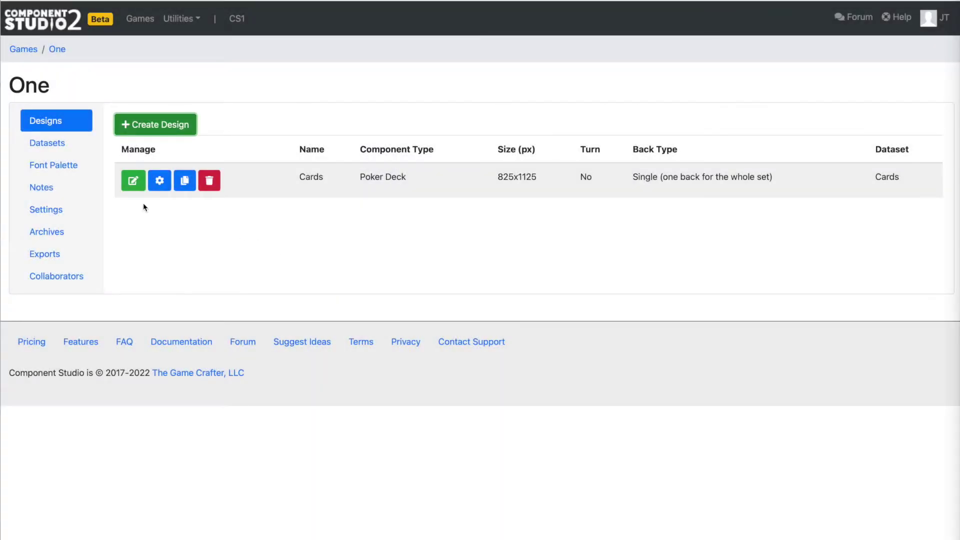
- Open the Cards dataset for editing and start a Google Sheet import
{"action": "left_click", "coordinate": [65, 145]}
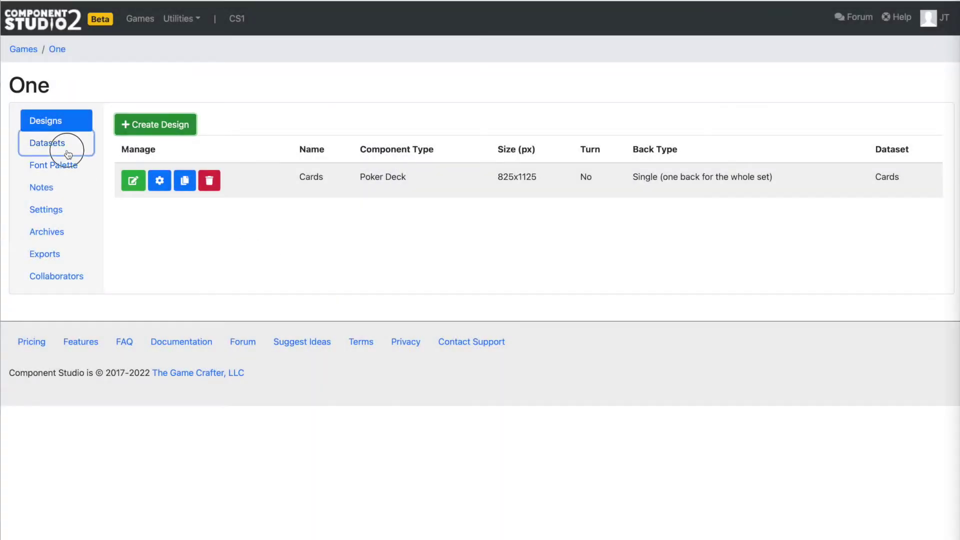
{"action": "left_click", "coordinate": [133, 181]}
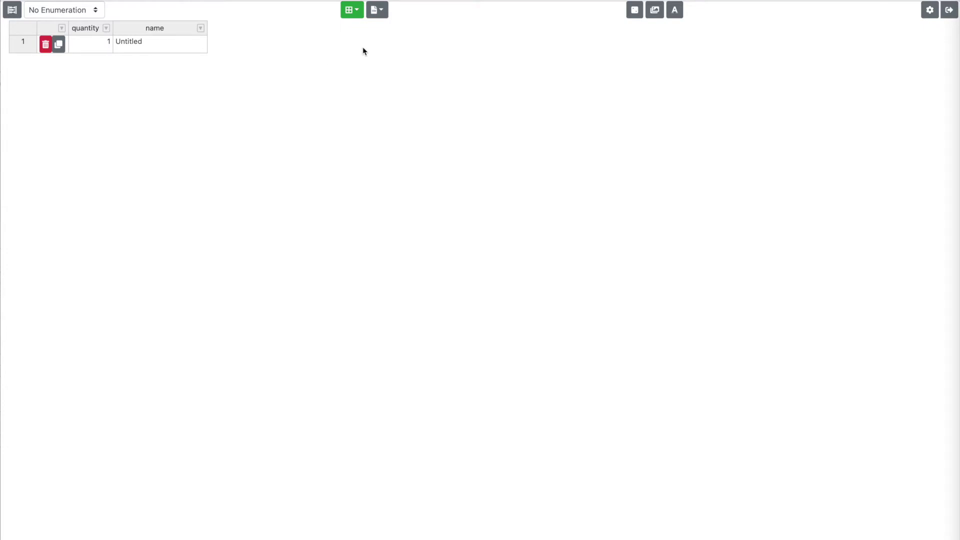
{"action": "left_click", "coordinate": [385, 18]}
{"action": "left_click", "coordinate": [407, 50]}
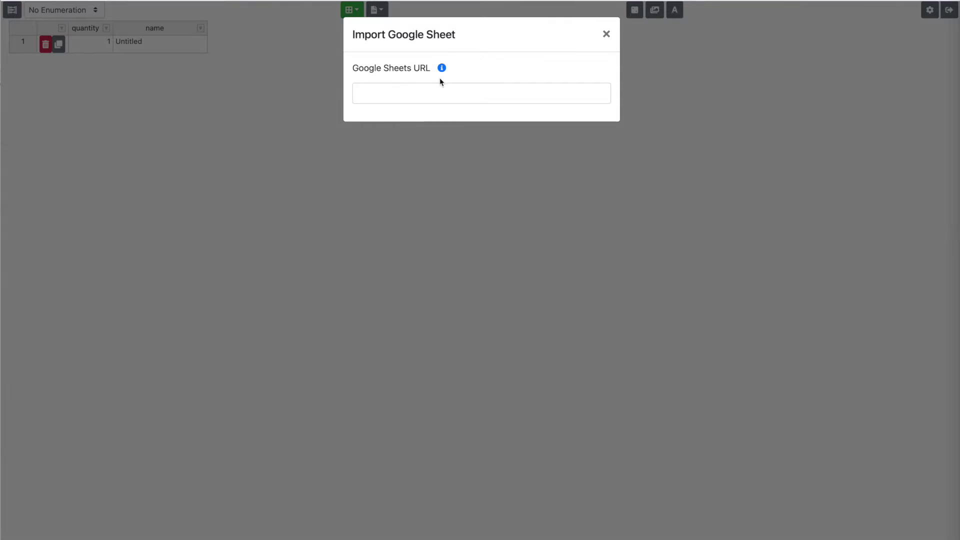
- Switch to the Google Sheets spreadsheet "one" and format the whole name column as plain text
{"action": "key", "text": "ctrl+Tab"}
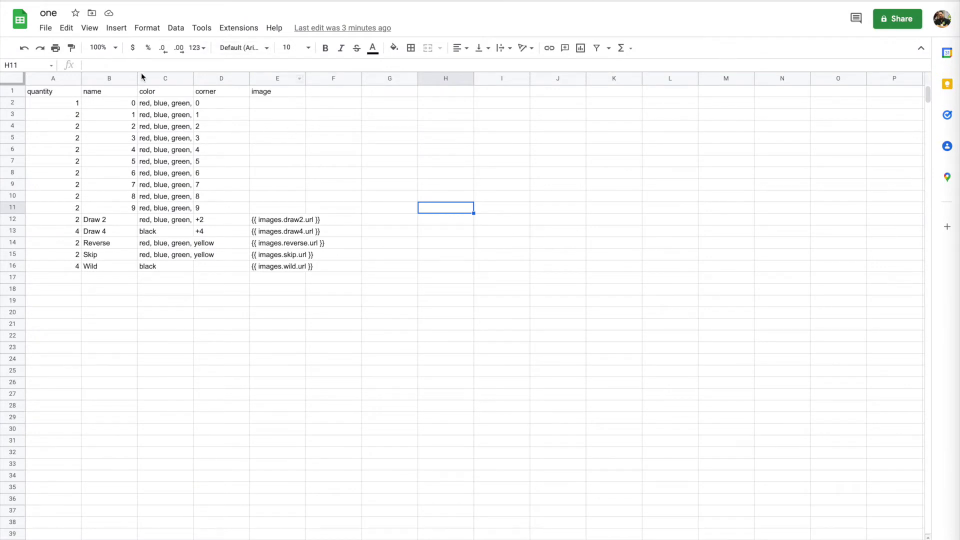
{"action": "left_click", "coordinate": [49, 91]}
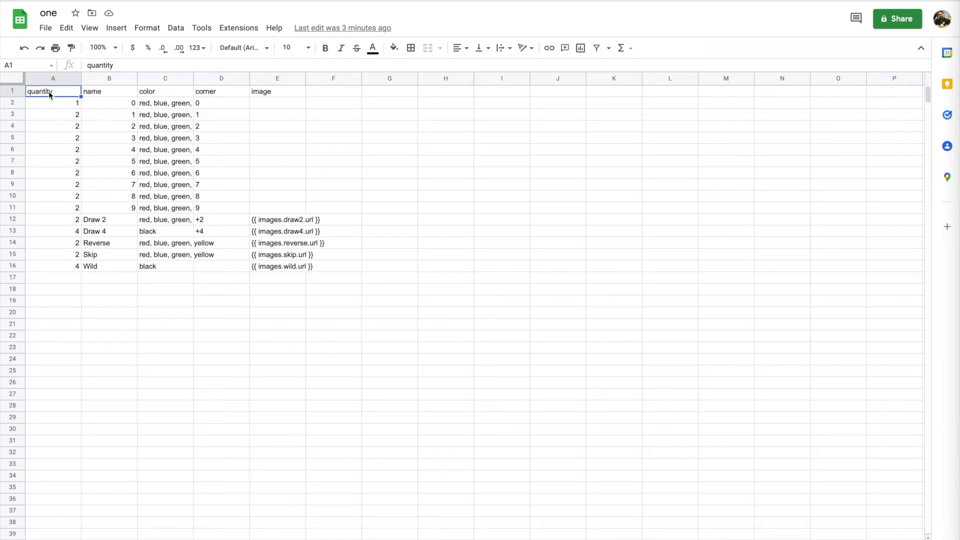
{"action": "left_click", "coordinate": [106, 93]}
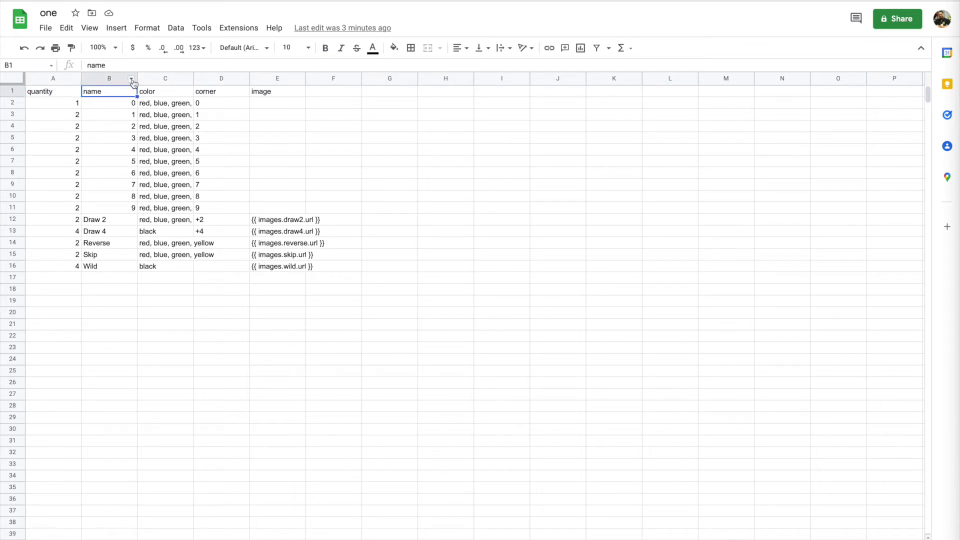
{"action": "left_click", "coordinate": [118, 80]}
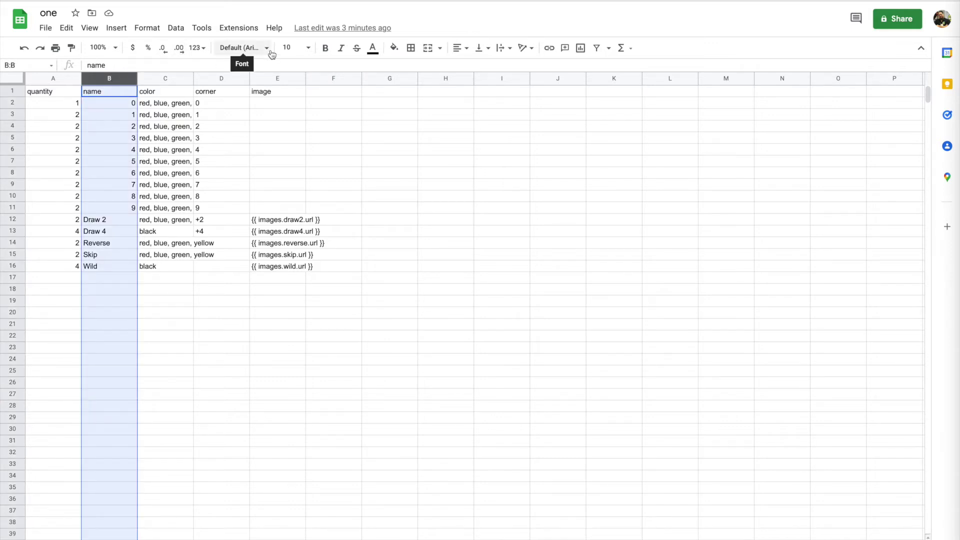
{"action": "left_click", "coordinate": [198, 48]}
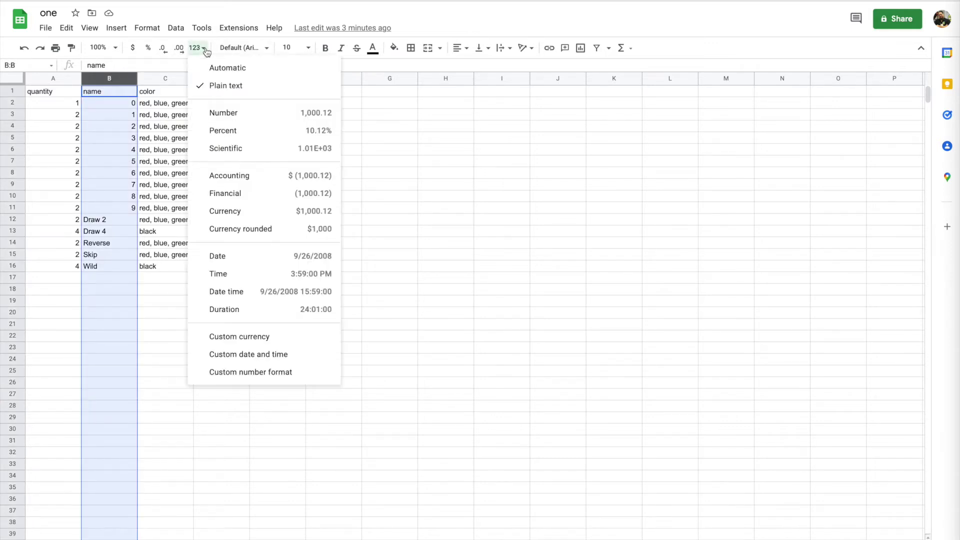
{"action": "left_click", "coordinate": [228, 88]}
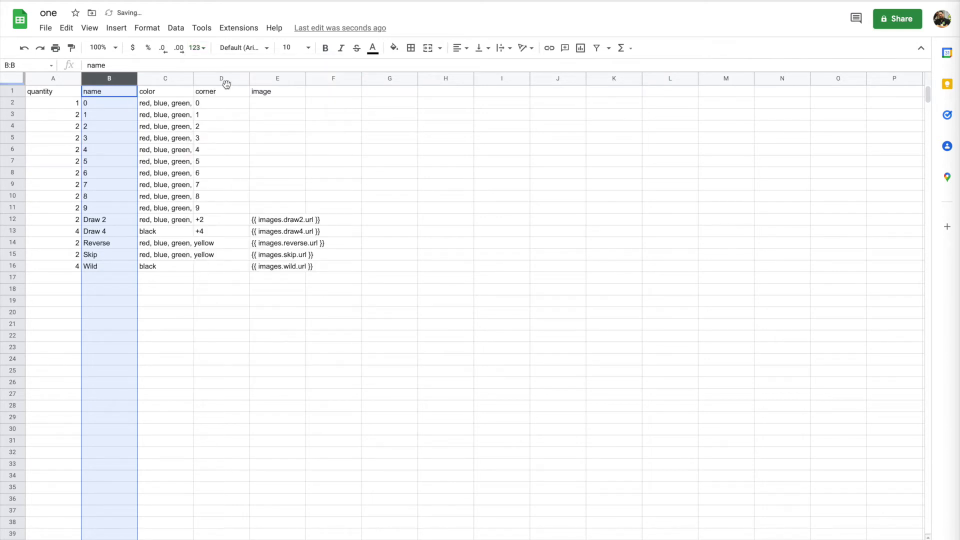
{"action": "left_click", "coordinate": [197, 47]}
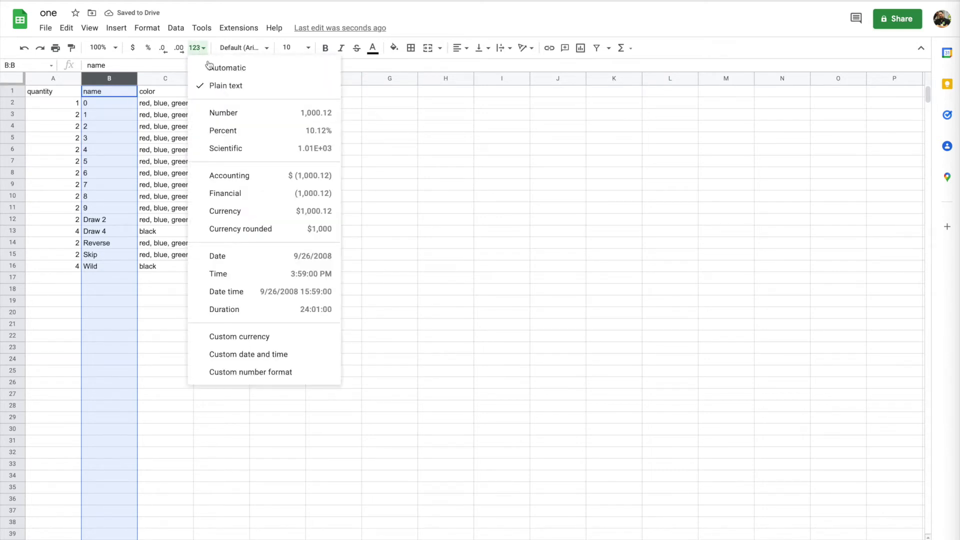
{"action": "left_click", "coordinate": [198, 48]}
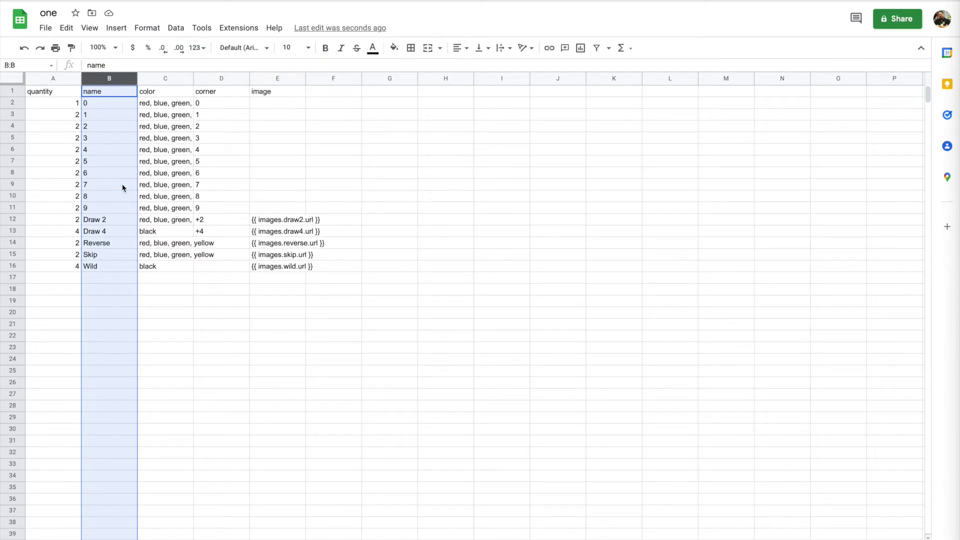
- Freeze the spreadsheet's header row containing quantity, name, color, corner and image
{"action": "left_click", "coordinate": [145, 195]}
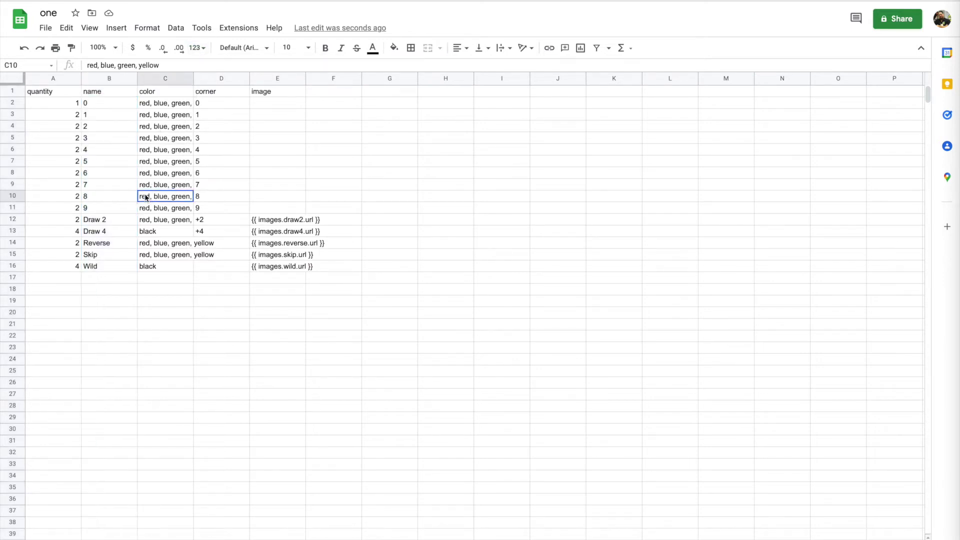
{"action": "left_click", "coordinate": [92, 107]}
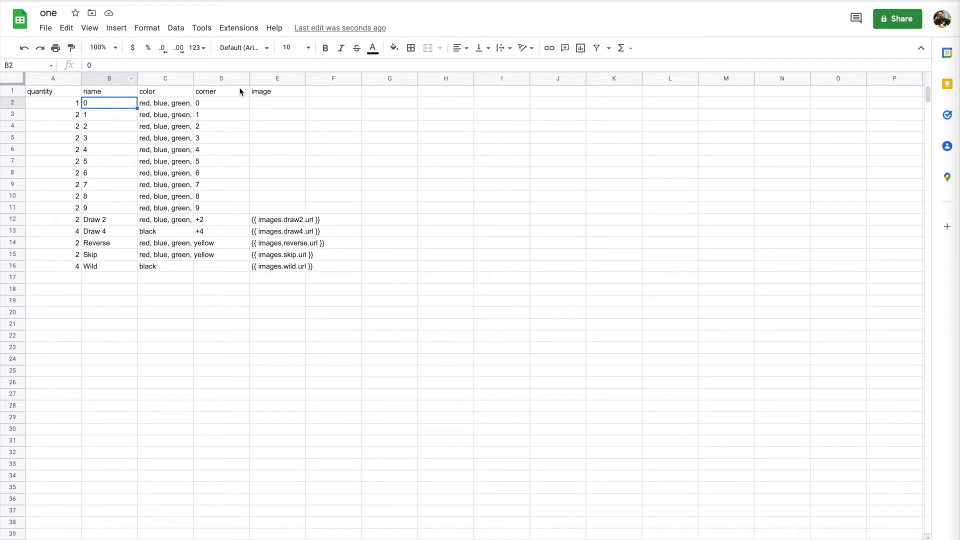
{"action": "left_click", "coordinate": [36, 113]}
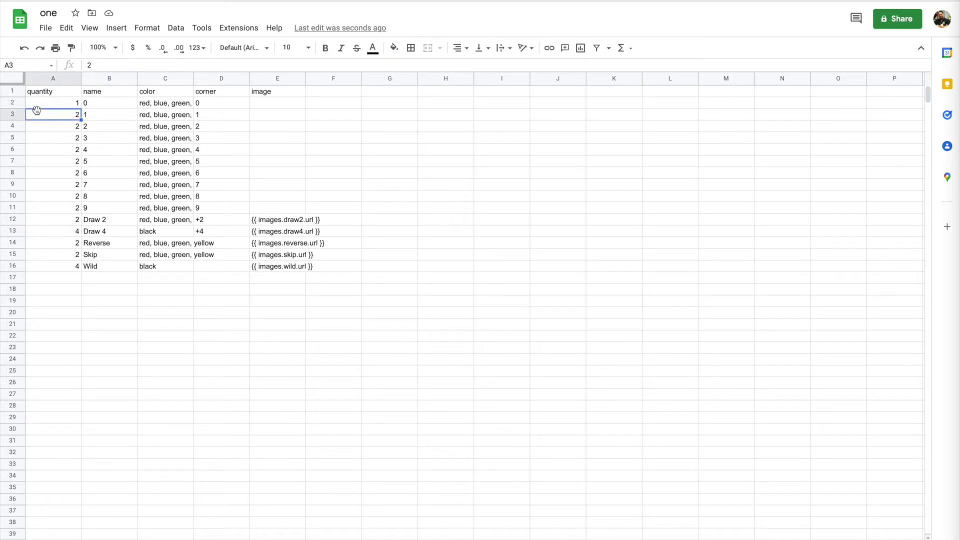
{"action": "left_click_drag", "start_coordinate": [14, 83], "coordinate": [14, 98]}
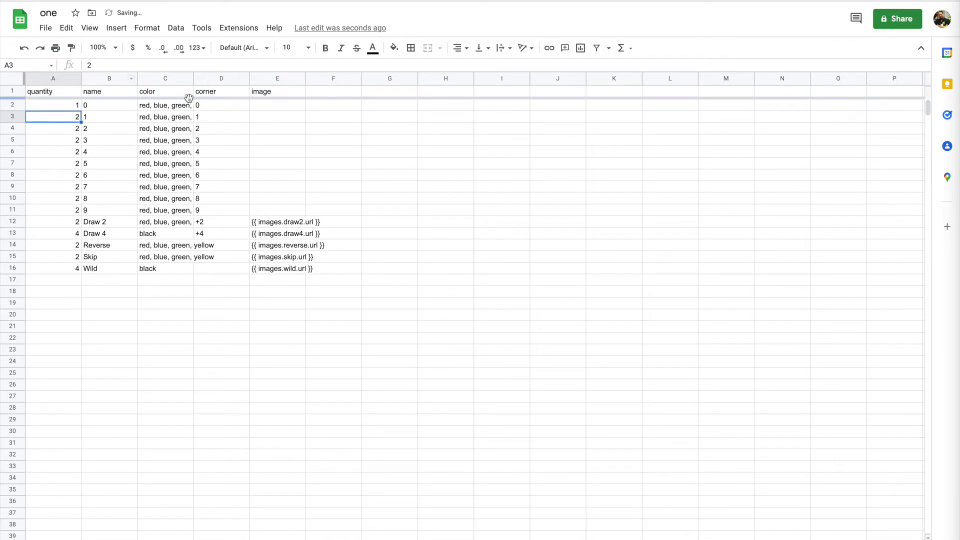
- Examine the card rows and their columns beneath the frozen header row
{"action": "left_click", "coordinate": [163, 145]}
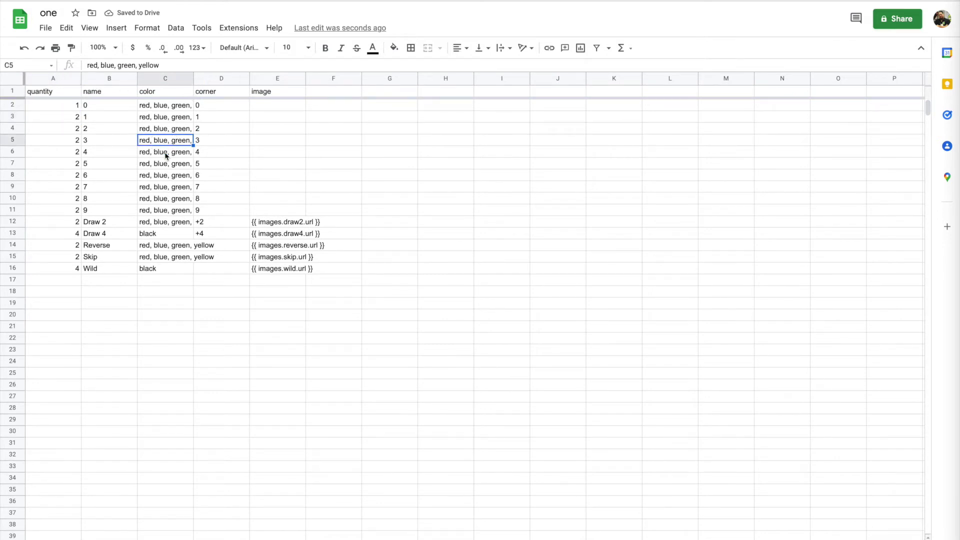
{"action": "scroll", "coordinate": [166, 170], "scroll_direction": "down", "scroll_amount": 2}
{"action": "scroll", "coordinate": [166, 170], "scroll_direction": "down", "scroll_amount": 2}
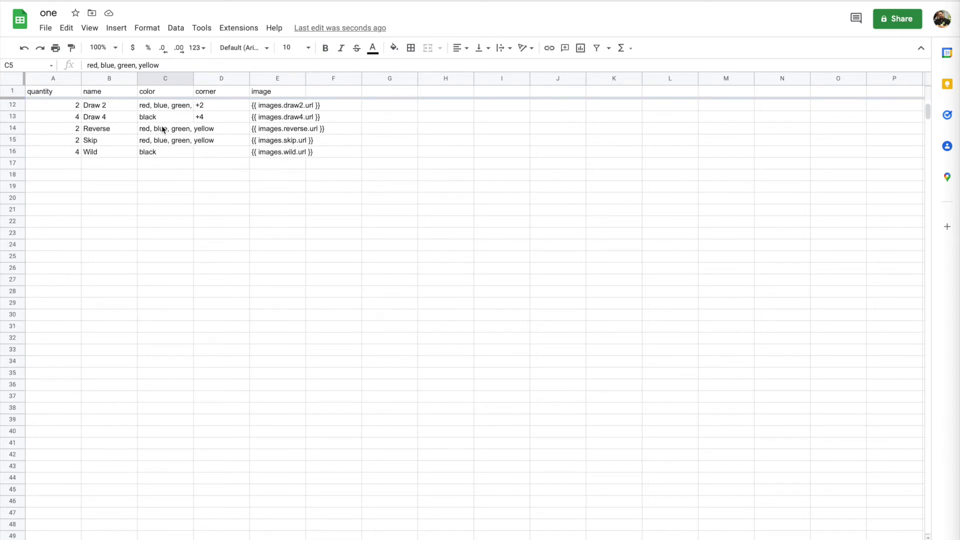
{"action": "scroll", "coordinate": [168, 110], "scroll_direction": "up", "scroll_amount": 3}
{"action": "scroll", "coordinate": [163, 130], "scroll_direction": "down", "scroll_amount": 2}
{"action": "scroll", "coordinate": [162, 129], "scroll_direction": "up", "scroll_amount": 3}
{"action": "scroll", "coordinate": [162, 129], "scroll_direction": "right", "scroll_amount": 1}
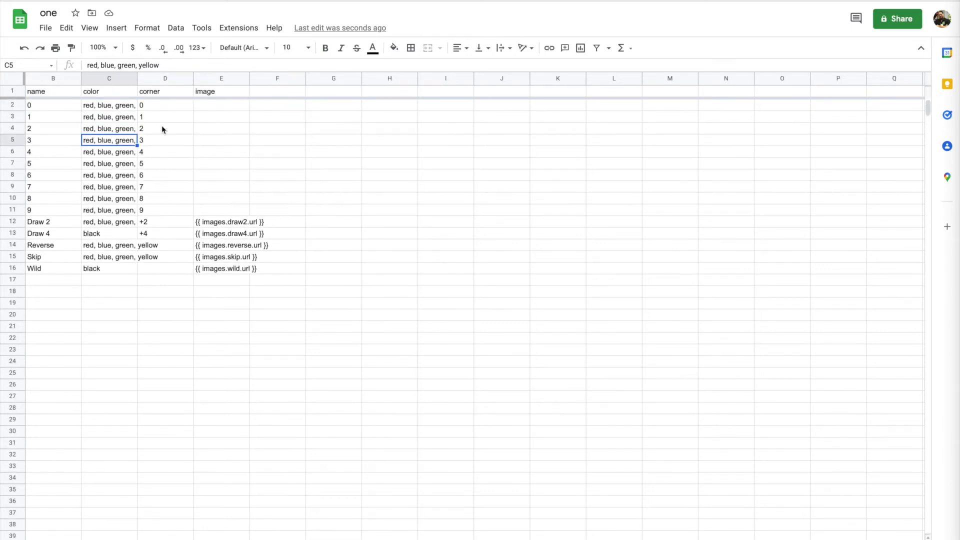
{"action": "scroll", "coordinate": [162, 129], "scroll_direction": "left", "scroll_amount": 1}
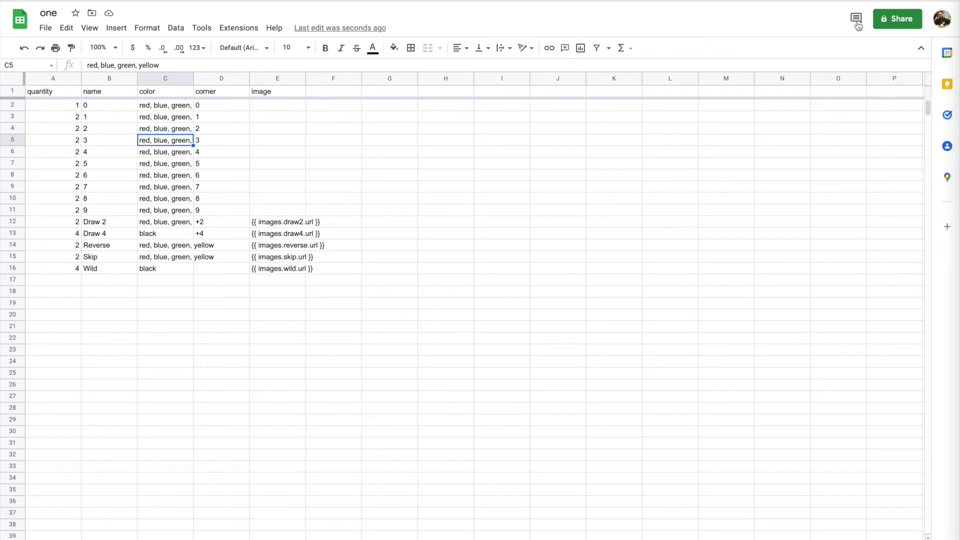
- Share the spreadsheet so that anyone with the link can open it as a viewer
{"action": "left_click", "coordinate": [900, 22]}
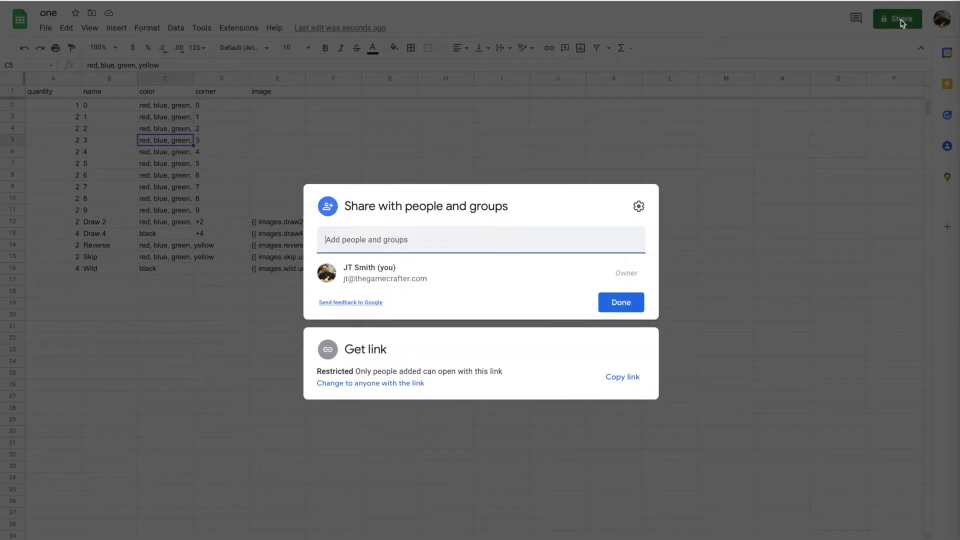
{"action": "left_click", "coordinate": [389, 384]}
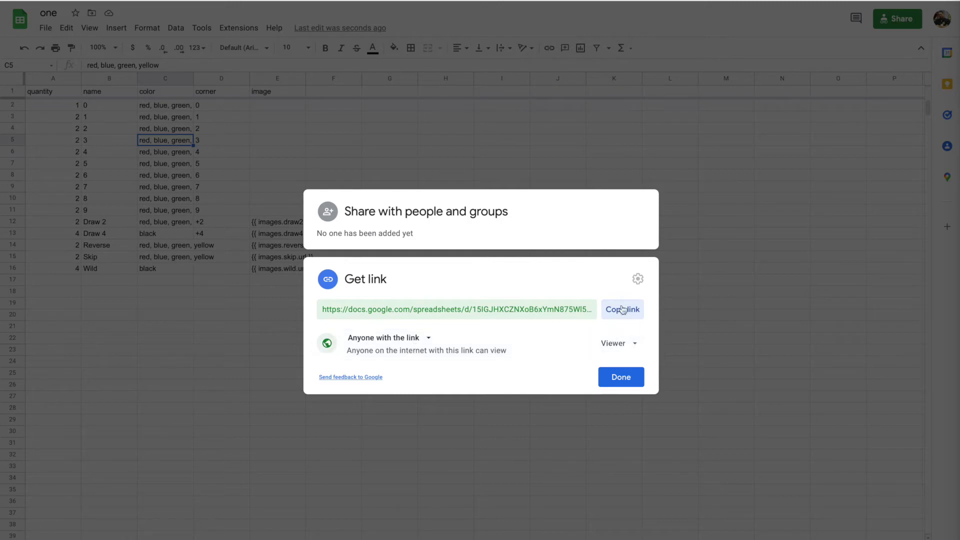
{"action": "left_click", "coordinate": [633, 377]}
- Copy the spreadsheet's URL and import it into the Cards dataset in Component Studio, replacing all existing data
{"action": "left_click", "coordinate": [541, 1]}
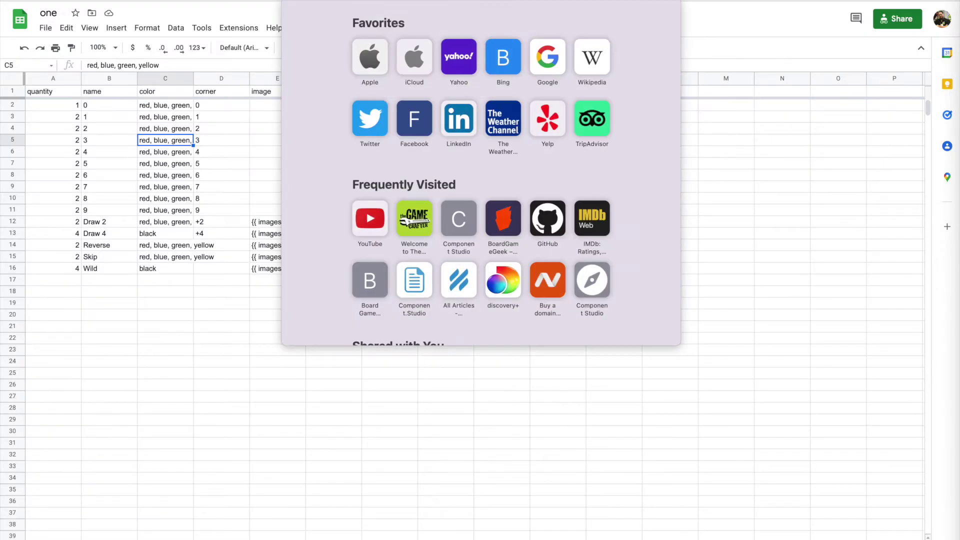
{"action": "left_click", "coordinate": [267, 158]}
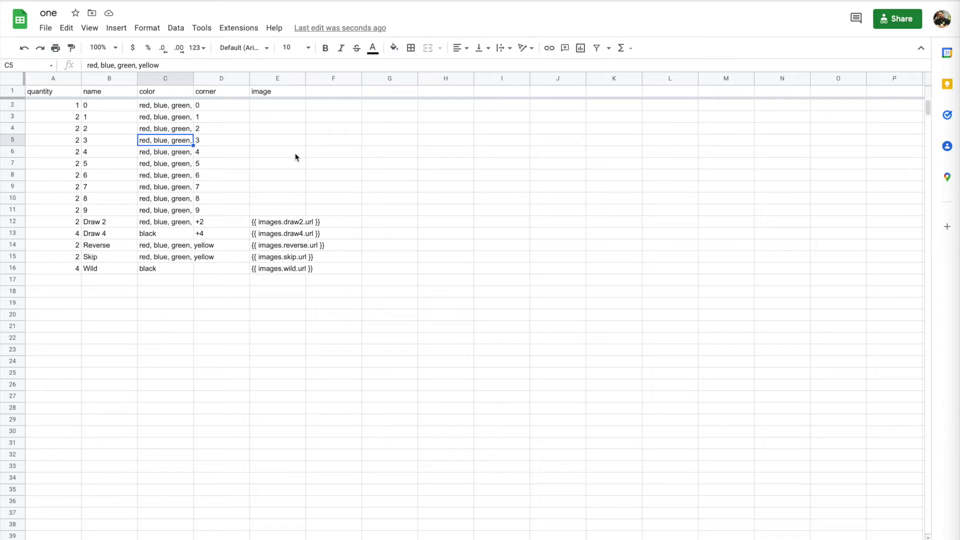
{"action": "key", "text": "alt+Tab"}
{"action": "left_click", "coordinate": [408, 93]}
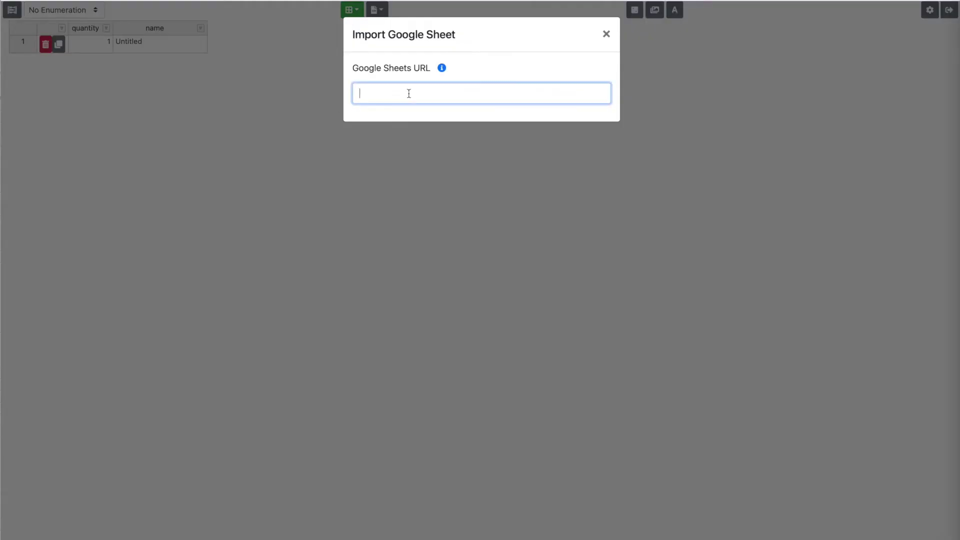
{"action": "key", "text": "ctrl+v"}
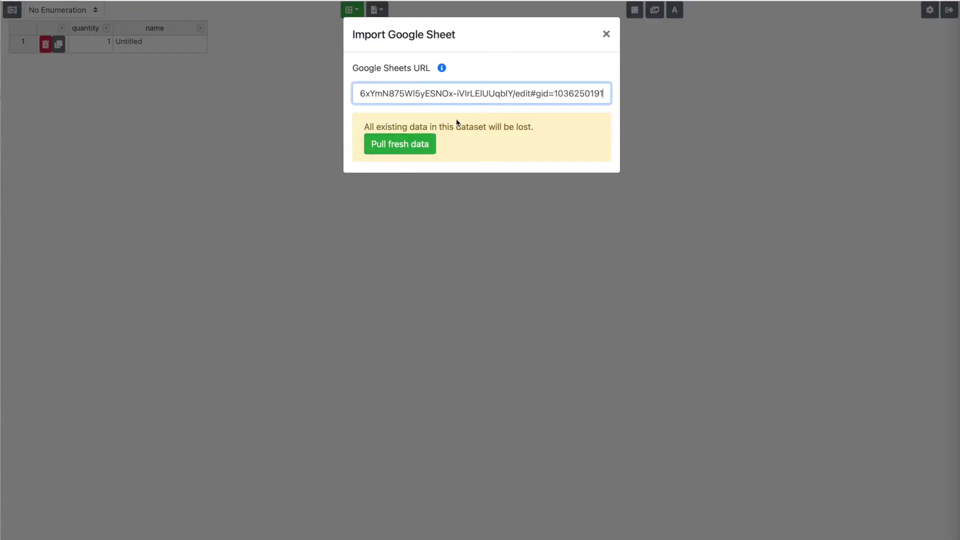
{"action": "left_click", "coordinate": [422, 146]}
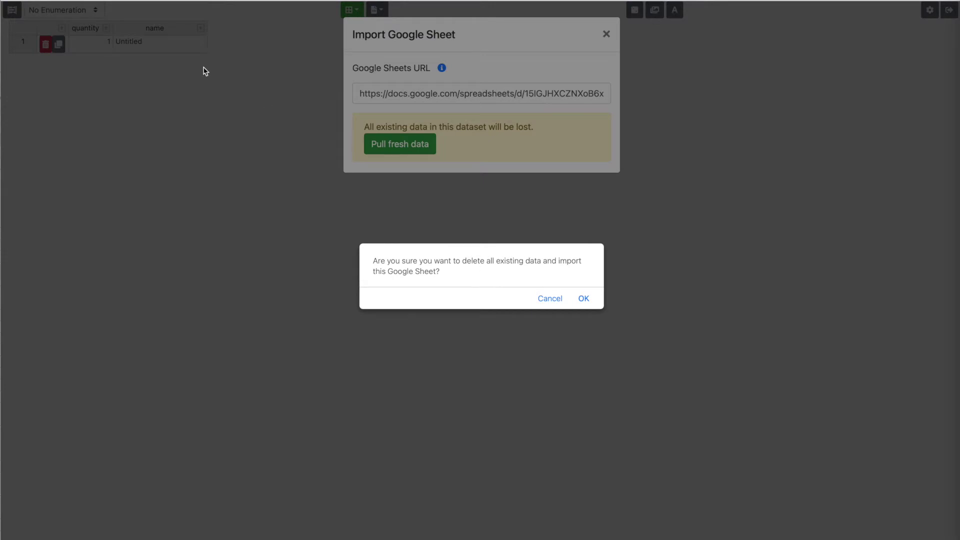
{"action": "left_click", "coordinate": [587, 298]}
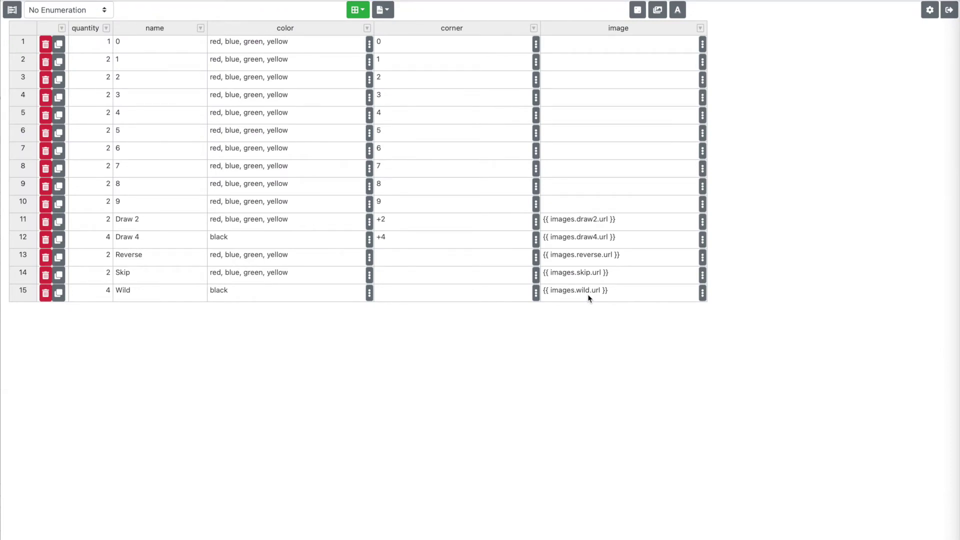
- Create an image folder named images for the game's artwork
{"action": "left_click", "coordinate": [659, 14]}
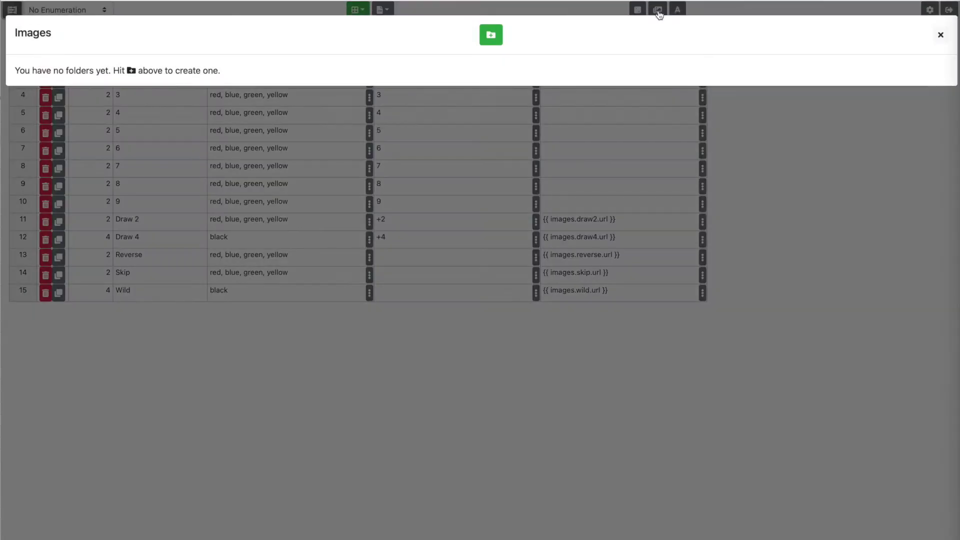
{"action": "left_click", "coordinate": [491, 40]}
{"action": "double_click", "coordinate": [430, 87]}
{"action": "type", "text": "images"}
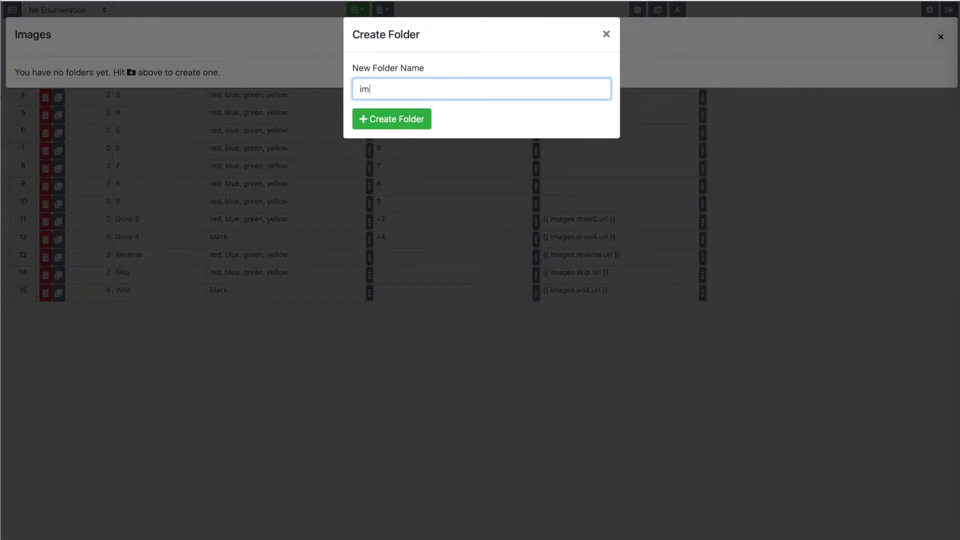
{"action": "left_click", "coordinate": [390, 122]}
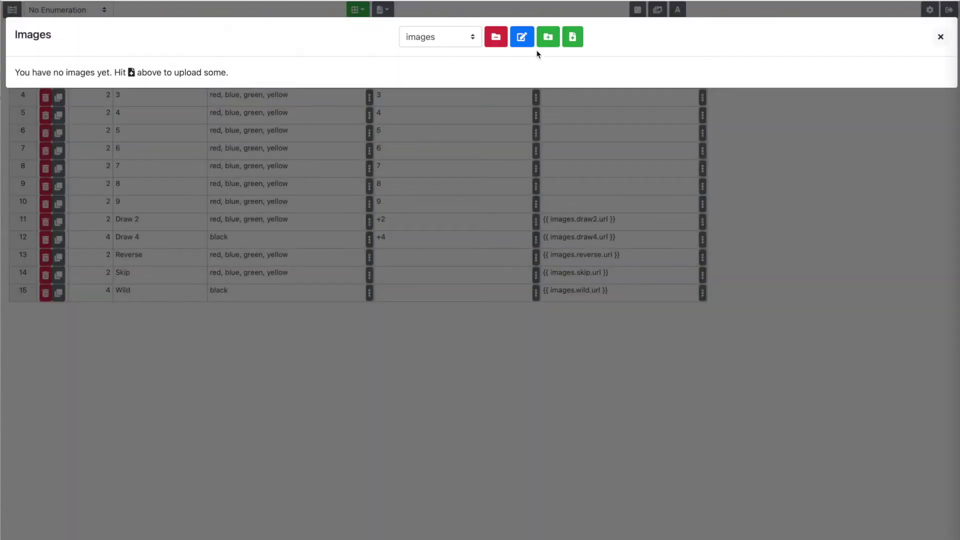
- Upload draw4.png, draw2.png, wild.png, skip.png and reverse.png to the images folder
{"action": "left_click", "coordinate": [578, 46]}
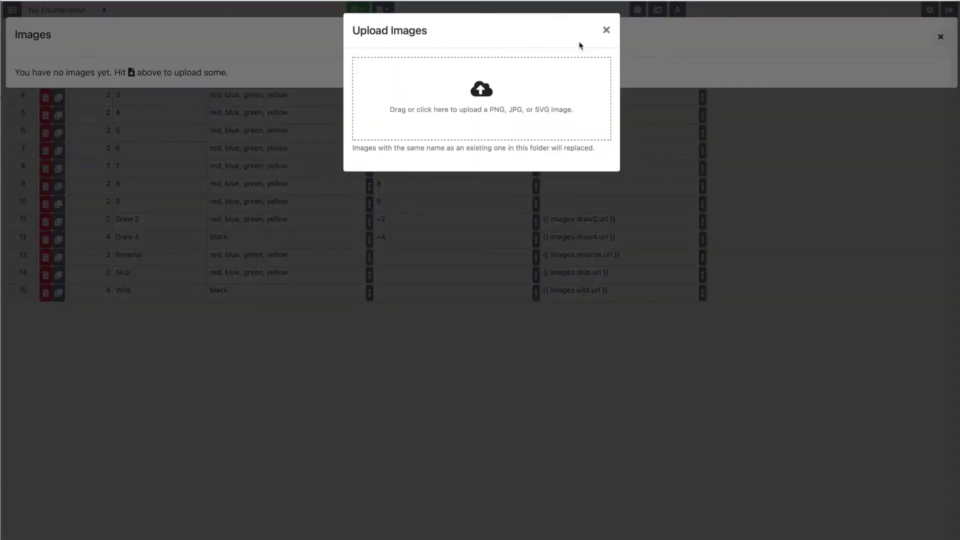
{"action": "left_click", "coordinate": [513, 122]}
{"action": "left_click", "coordinate": [386, 86]}
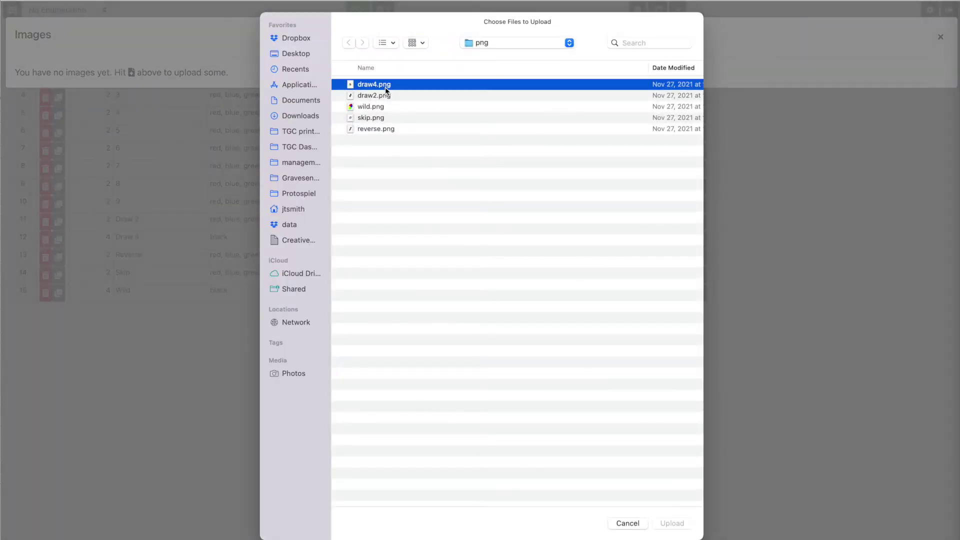
{"action": "left_click", "coordinate": [382, 129], "text": "shift"}
{"action": "left_click", "coordinate": [672, 523]}
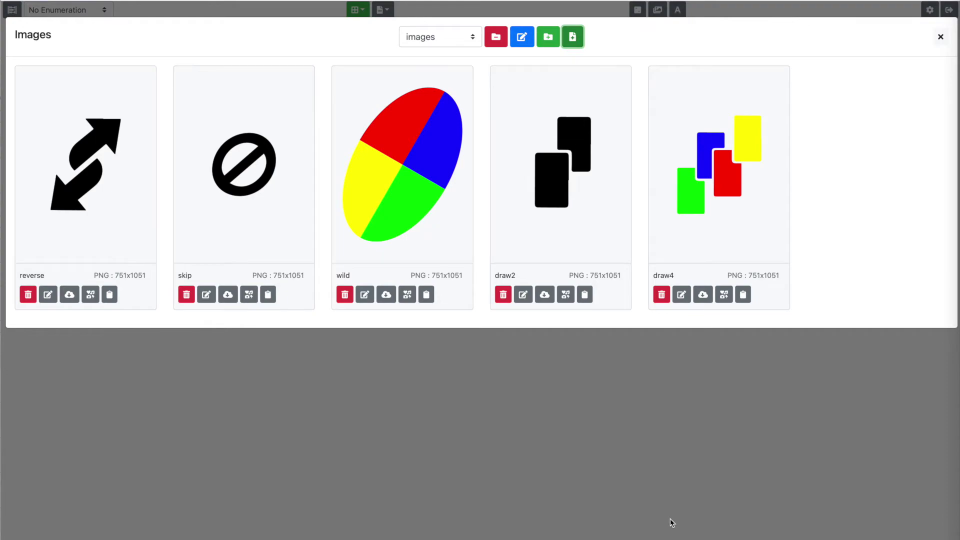
{"action": "left_click", "coordinate": [939, 37]}
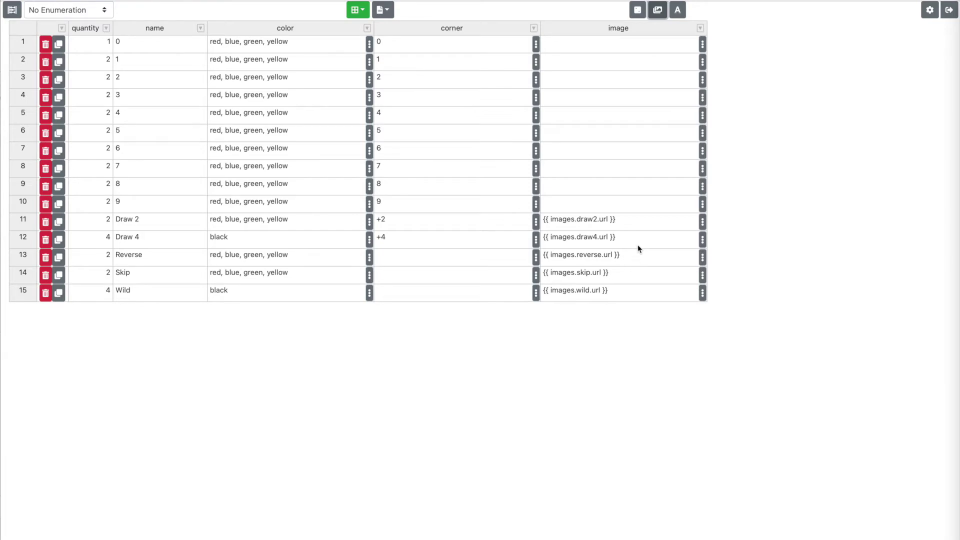
- Change the dataset's image column type to image
{"action": "left_click", "coordinate": [700, 28]}
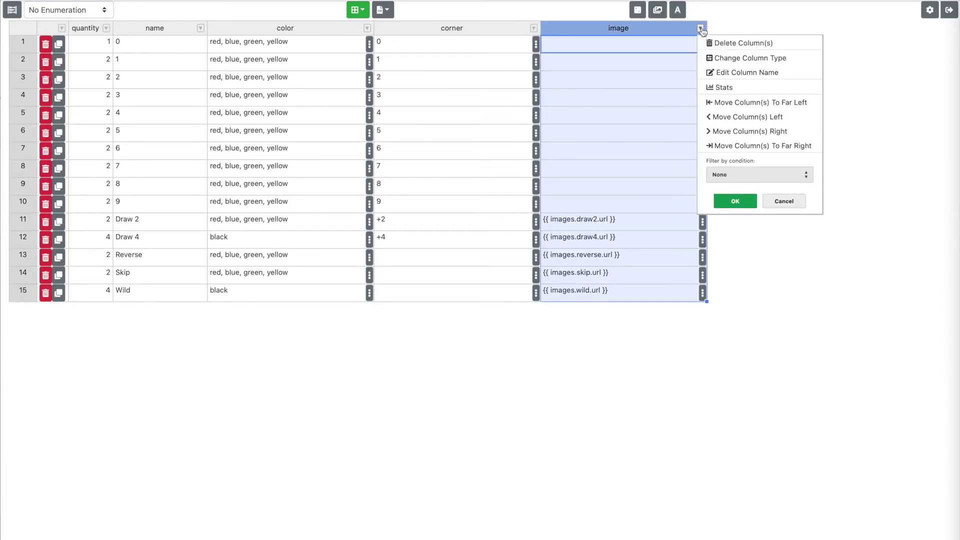
{"action": "left_click", "coordinate": [745, 59]}
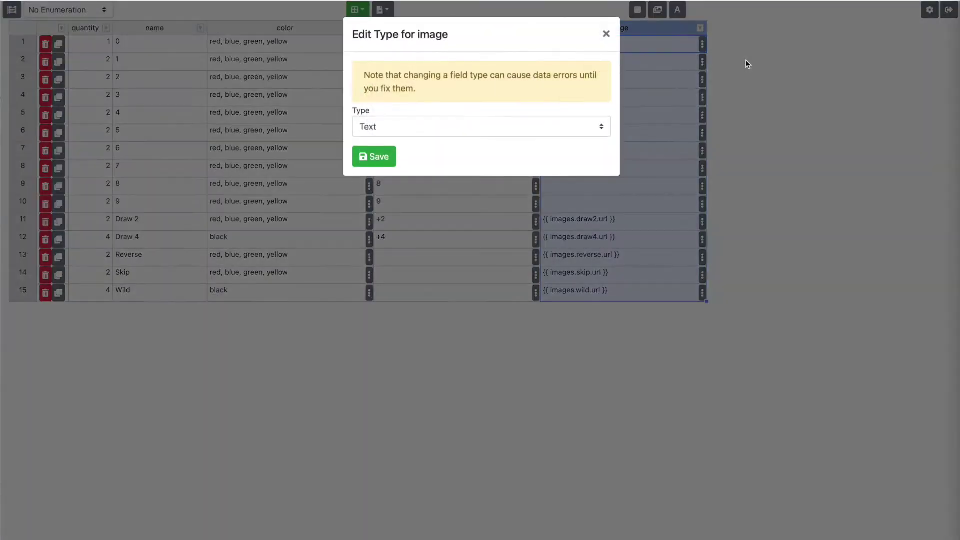
{"action": "left_click", "coordinate": [513, 124]}
{"action": "left_click", "coordinate": [505, 150]}
{"action": "left_click", "coordinate": [380, 156]}
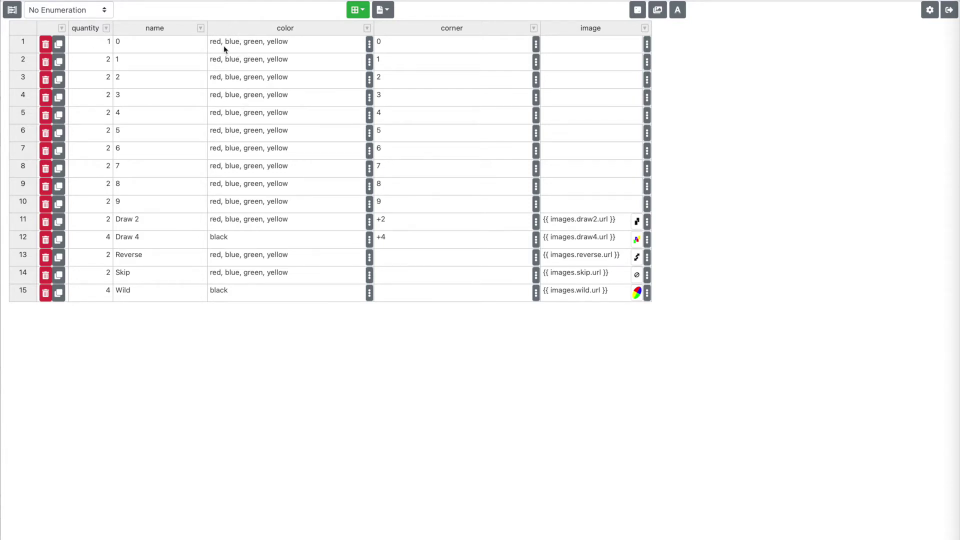
- Examine the quantity, name and color values of the 0, 1 and Draw 4 card rows
{"action": "left_click", "coordinate": [122, 44]}
{"action": "left_click", "coordinate": [103, 48]}
{"action": "left_click", "coordinate": [133, 48]}
{"action": "left_click", "coordinate": [97, 48]}
{"action": "left_click", "coordinate": [133, 48]}
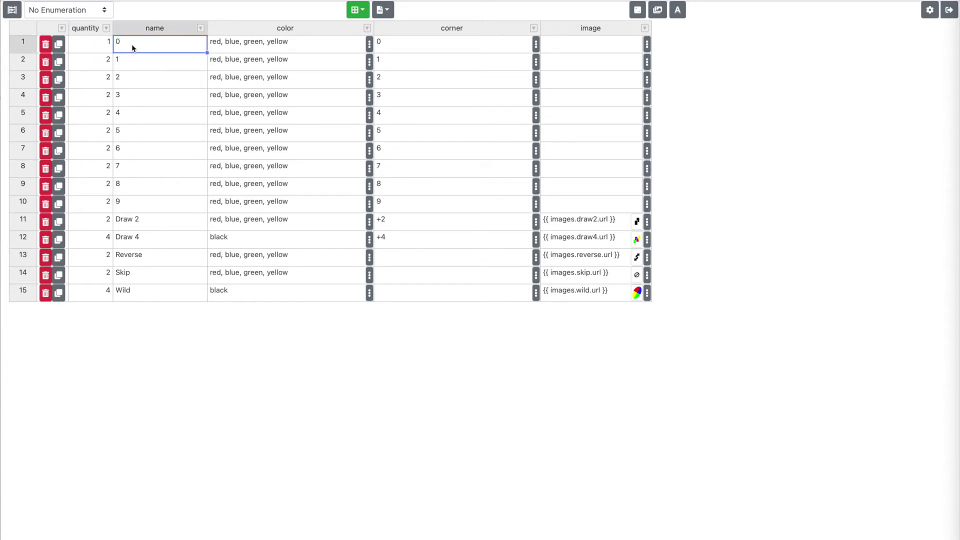
{"action": "left_click", "coordinate": [250, 50]}
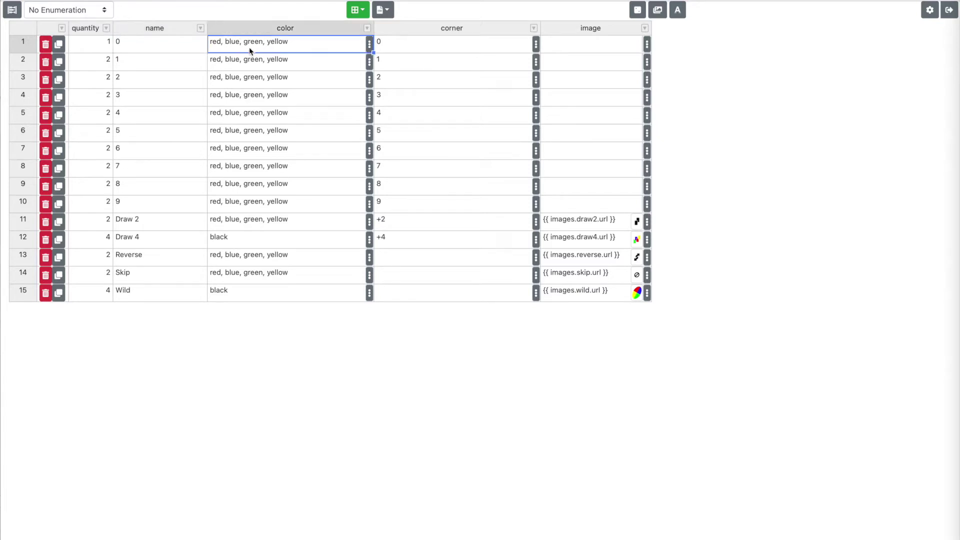
{"action": "left_click", "coordinate": [99, 68]}
{"action": "left_click", "coordinate": [133, 65]}
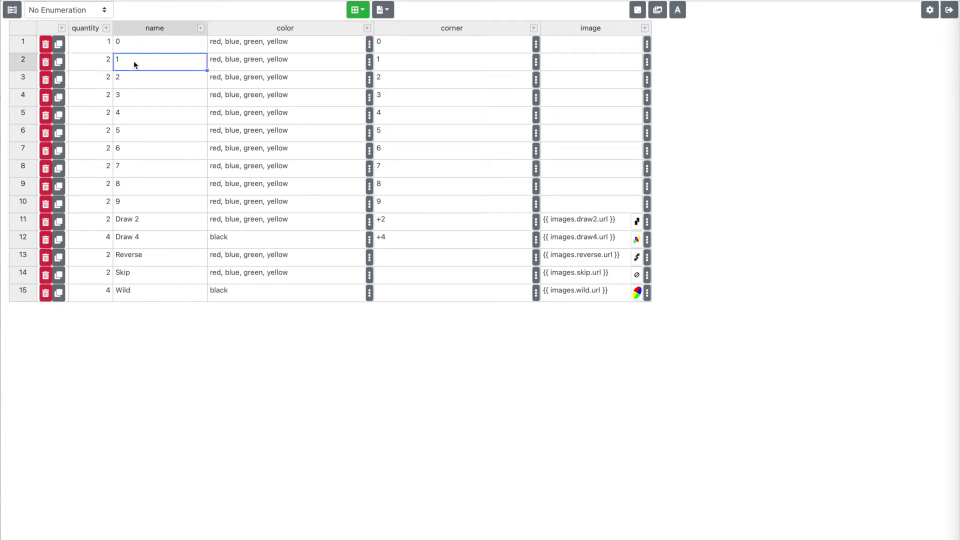
{"action": "left_click", "coordinate": [268, 67]}
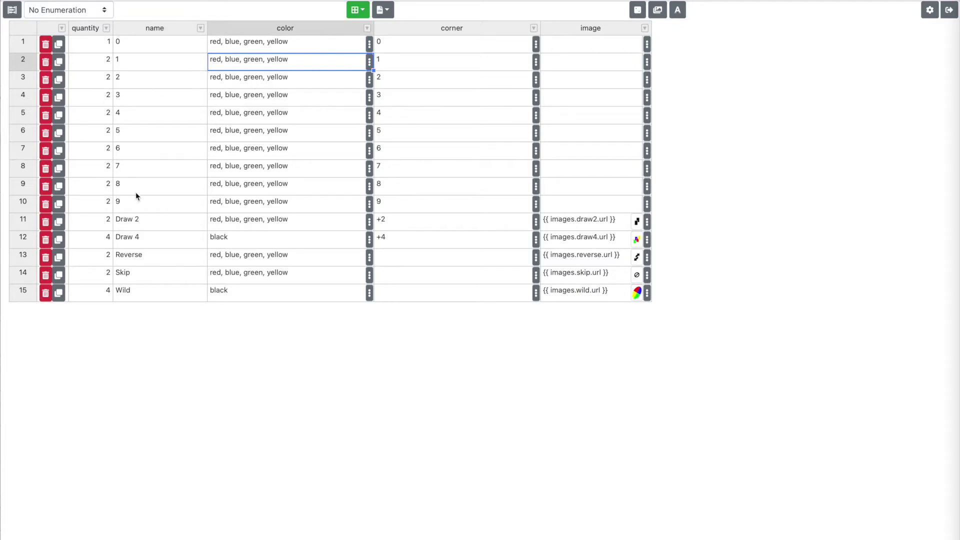
{"action": "left_click", "coordinate": [223, 243]}
{"action": "left_click", "coordinate": [102, 244]}
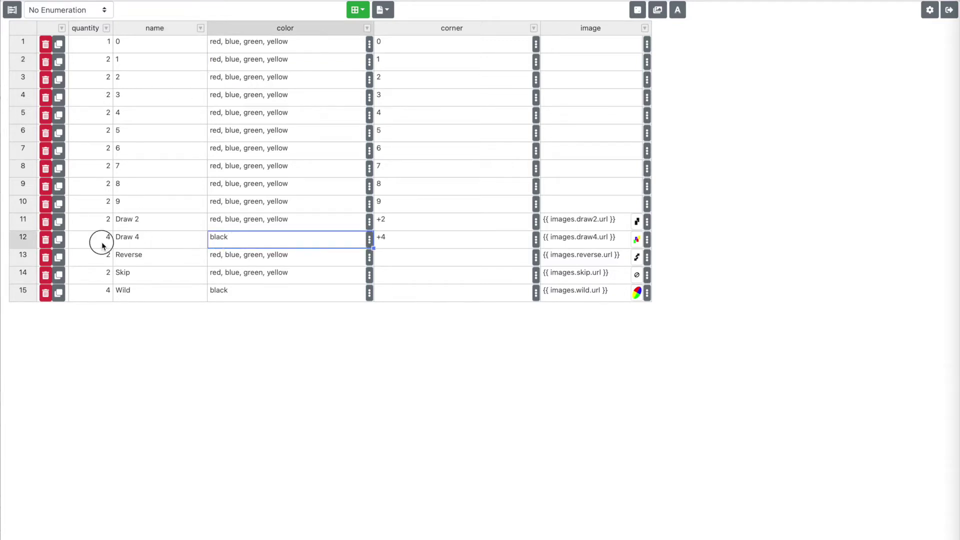
{"action": "left_click", "coordinate": [235, 242]}
- Enumerate the Cards dataset by color
{"action": "left_click", "coordinate": [79, 11]}
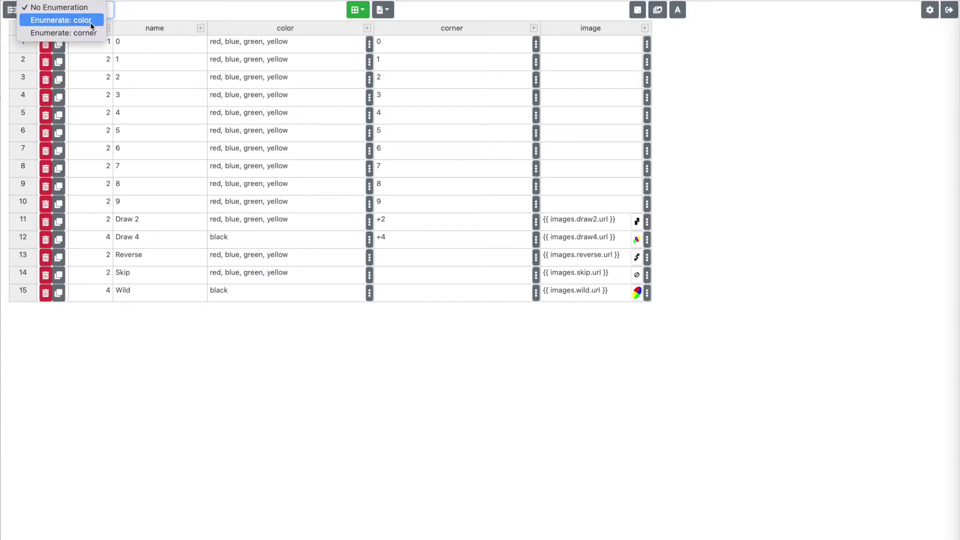
{"action": "left_click", "coordinate": [91, 23]}
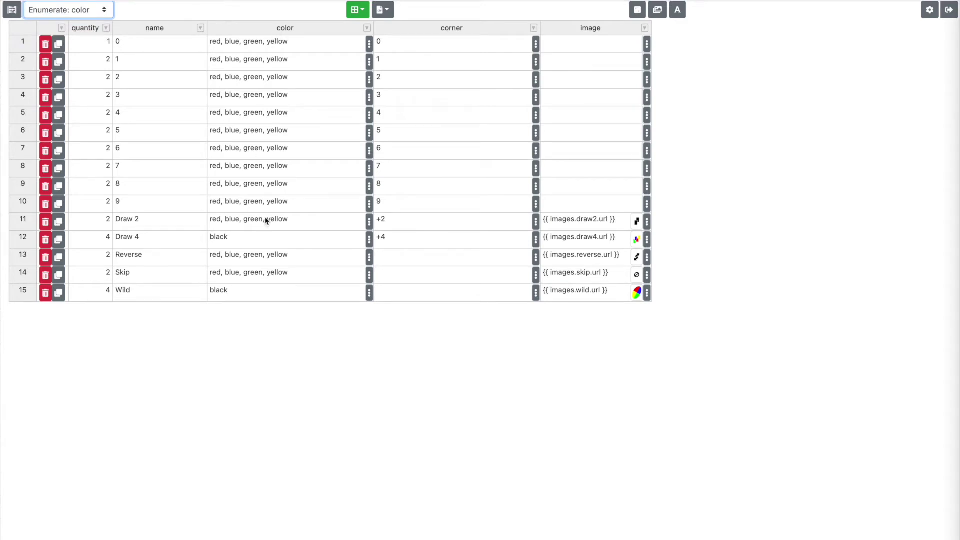
{"action": "left_click", "coordinate": [232, 42]}
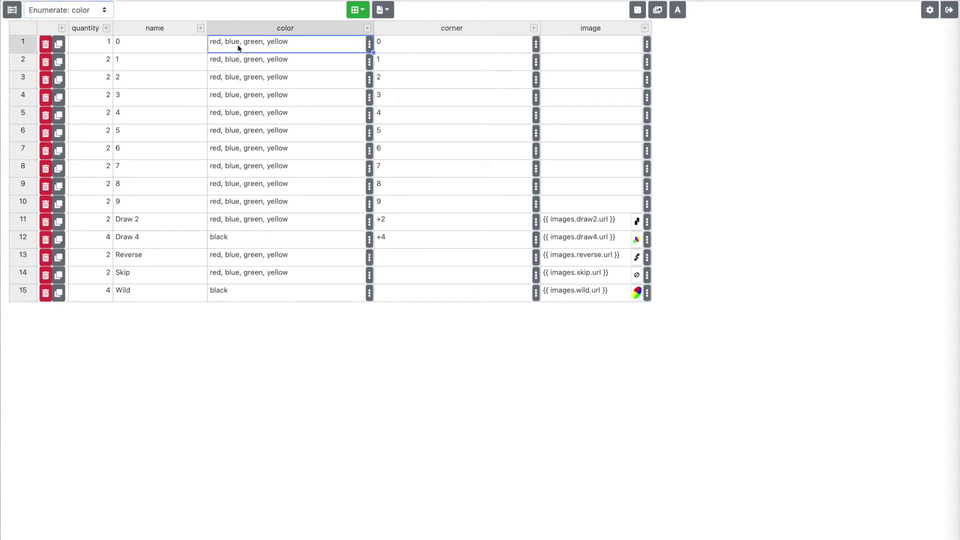
{"action": "left_click", "coordinate": [261, 95]}
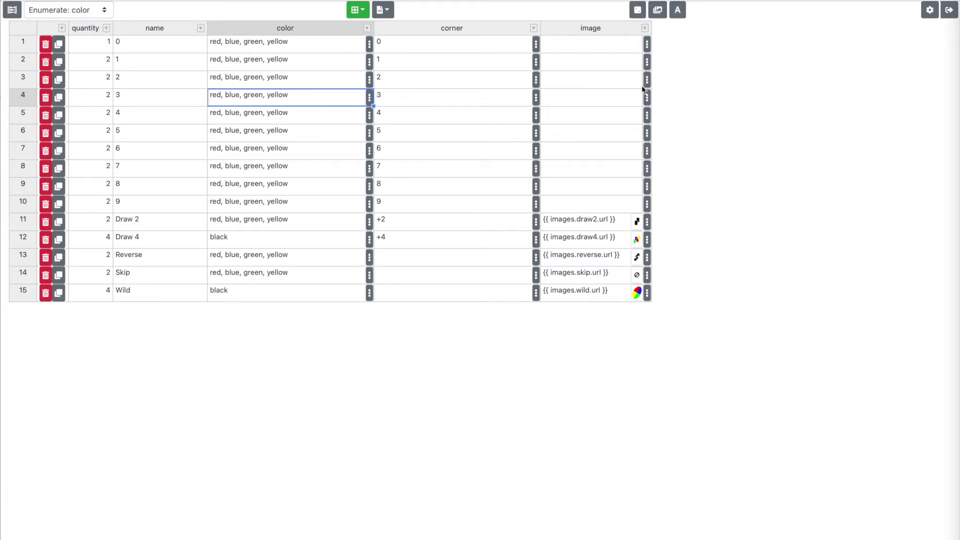
- Leave the dataset, open the game's Cards poker deck design for editing and review its list of enumerated cards
{"action": "left_click", "coordinate": [950, 11]}
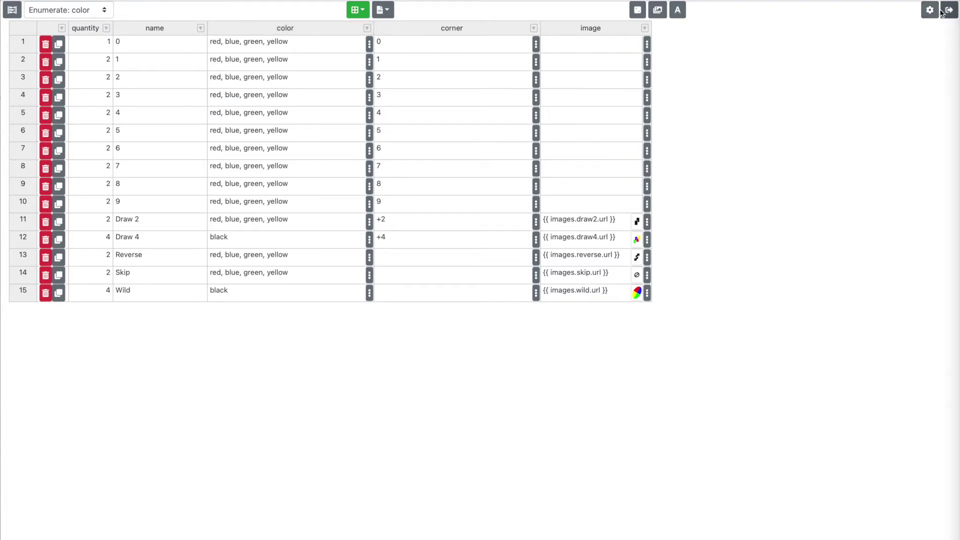
{"action": "left_click", "coordinate": [50, 121]}
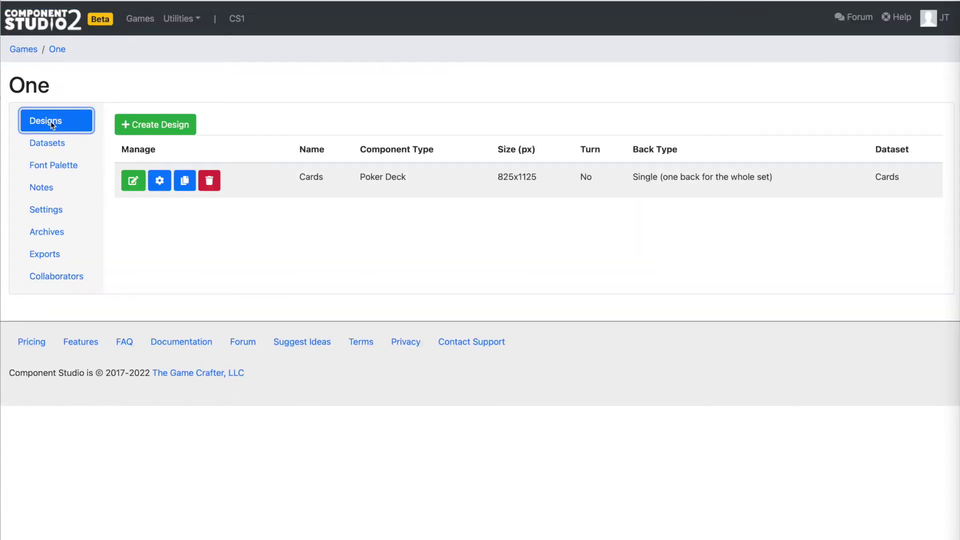
{"action": "left_click", "coordinate": [133, 181]}
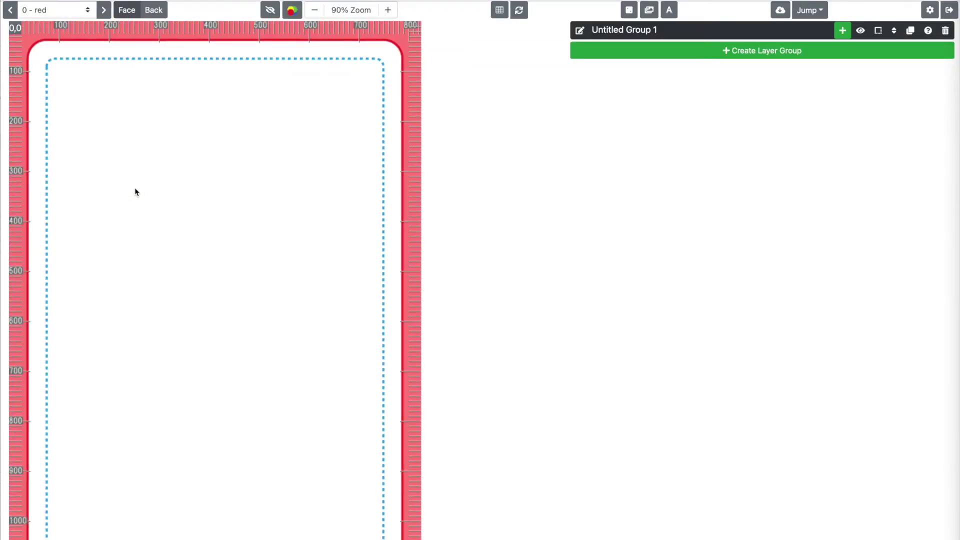
{"action": "left_click", "coordinate": [64, 10]}
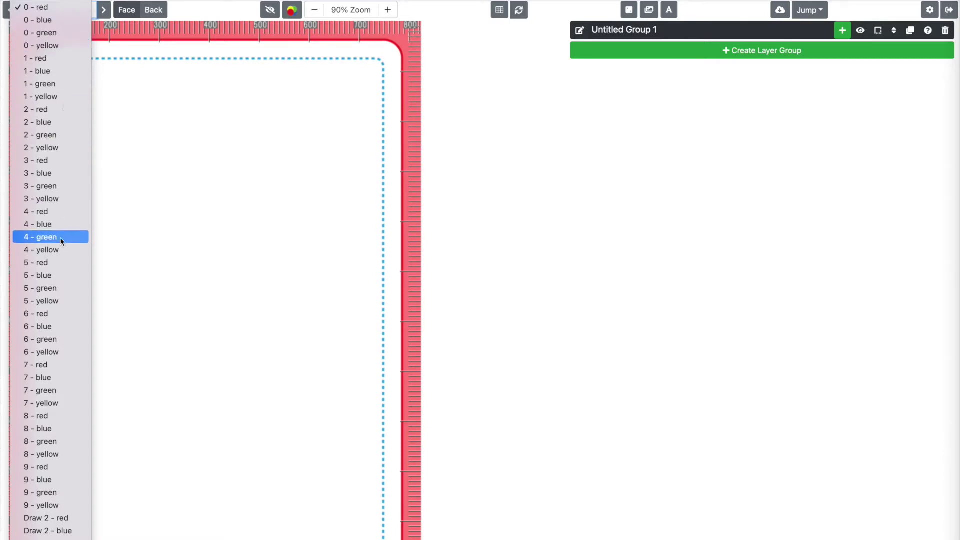
{"action": "scroll", "coordinate": [72, 428], "scroll_direction": "down", "scroll_amount": 3}
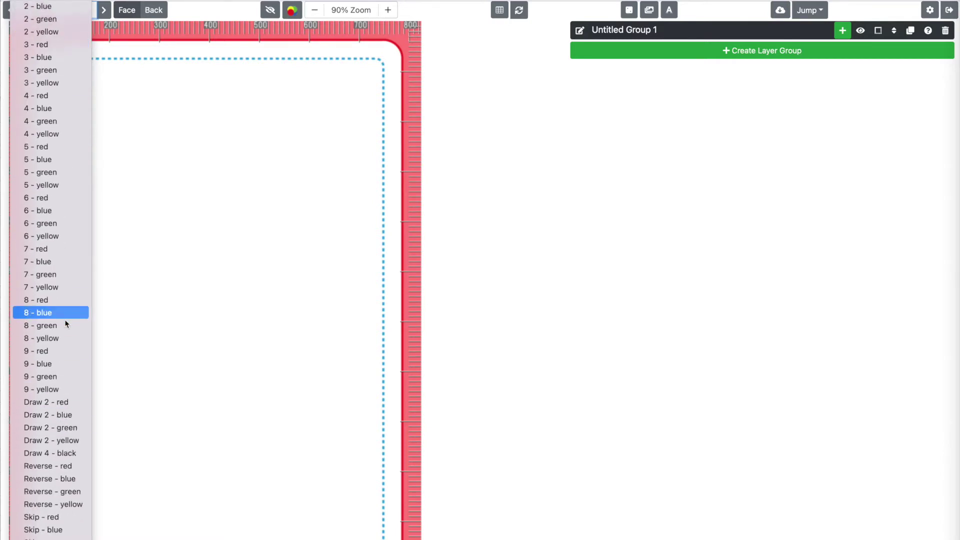
{"action": "scroll", "coordinate": [65, 325], "scroll_direction": "up", "scroll_amount": 2}
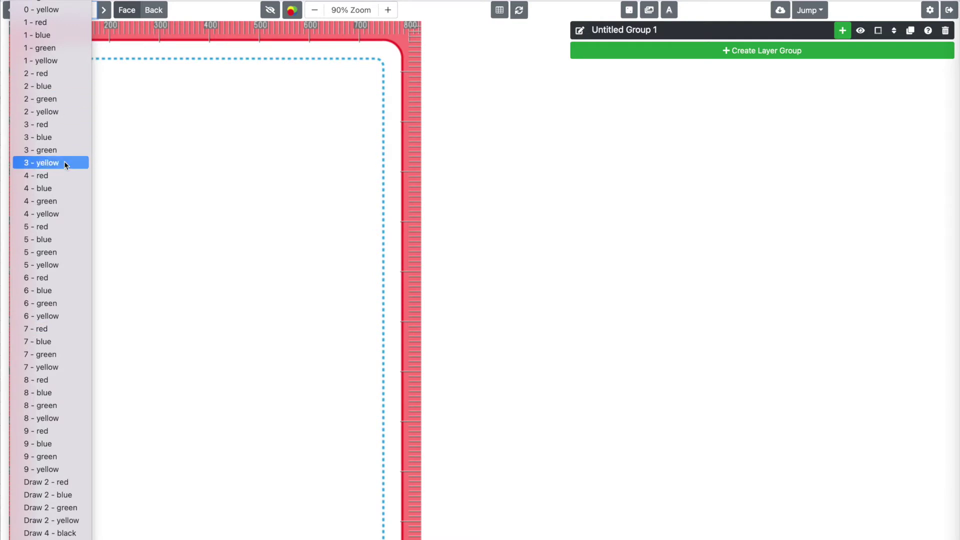
{"action": "left_click", "coordinate": [144, 130]}
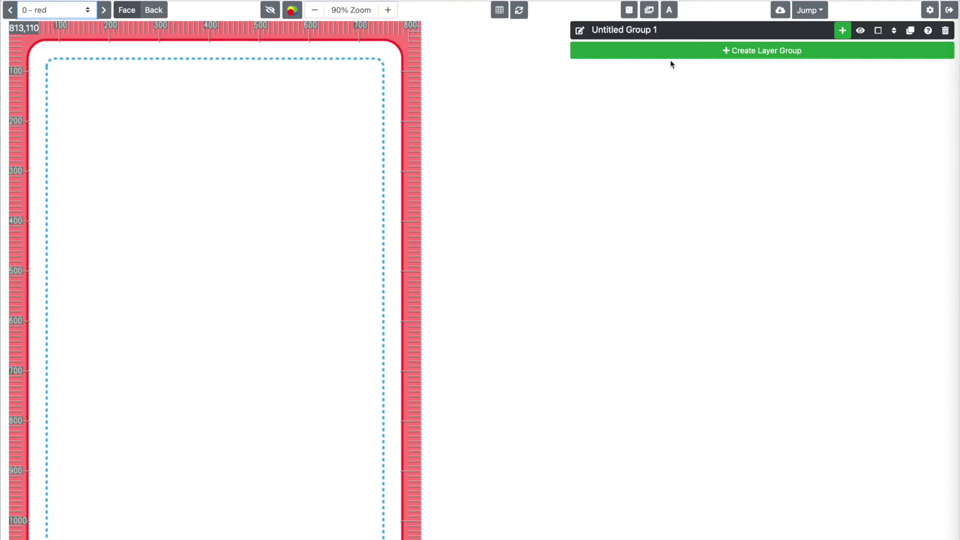
- Delete all the default text styles: b, body, h1, h2, h3 and i
{"action": "left_click", "coordinate": [669, 10]}
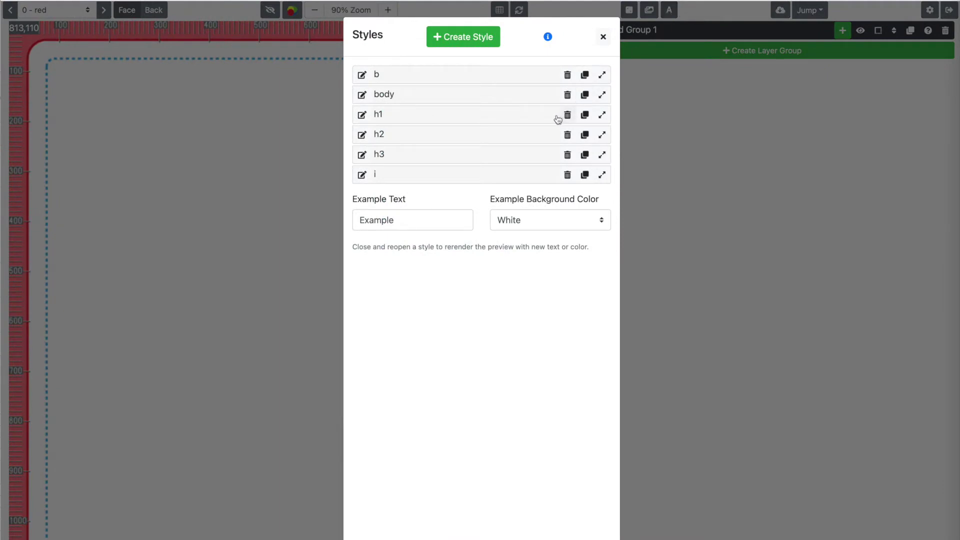
{"action": "left_click", "coordinate": [568, 76]}
{"action": "key", "text": "Return"}
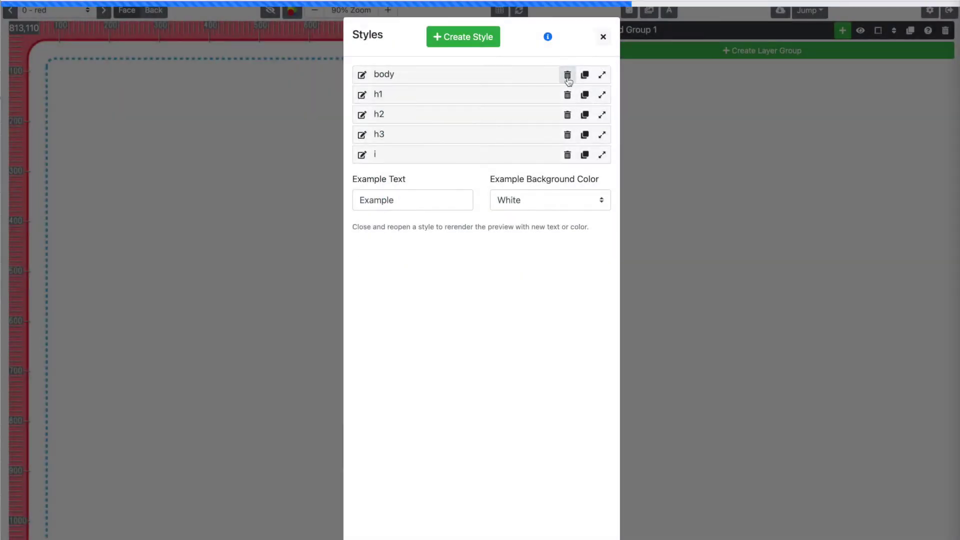
{"action": "left_click", "coordinate": [568, 76]}
{"action": "key", "text": "Return"}
{"action": "left_click", "coordinate": [568, 76]}
{"action": "key", "text": "Return"}
{"action": "left_click", "coordinate": [568, 76]}
{"action": "key", "text": "Return"}
{"action": "left_click", "coordinate": [567, 76]}
{"action": "key", "text": "Return"}
{"action": "left_click", "coordinate": [568, 76]}
{"action": "key", "text": "Return"}
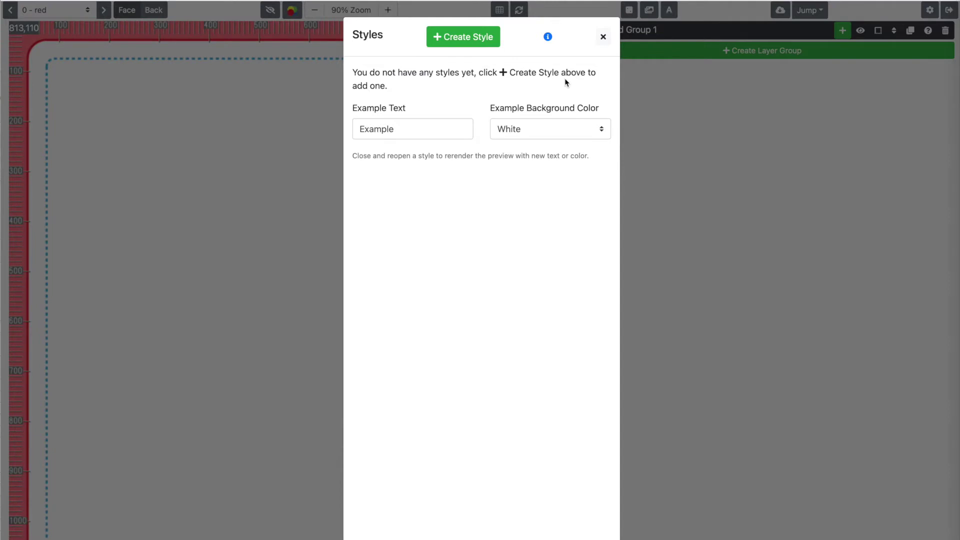
- Create a text style named center and set its font family to Arimo Bold
{"action": "left_click", "coordinate": [475, 37]}
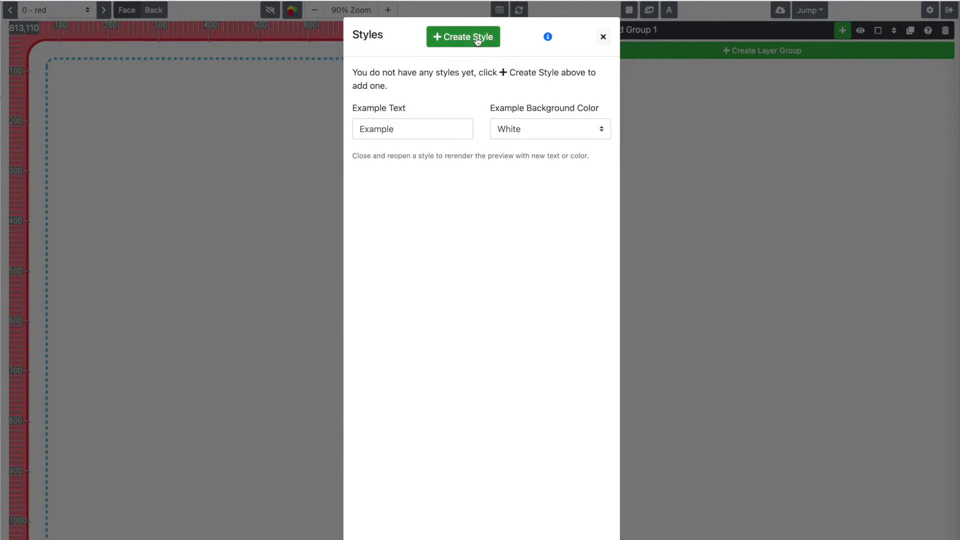
{"action": "left_click", "coordinate": [361, 75]}
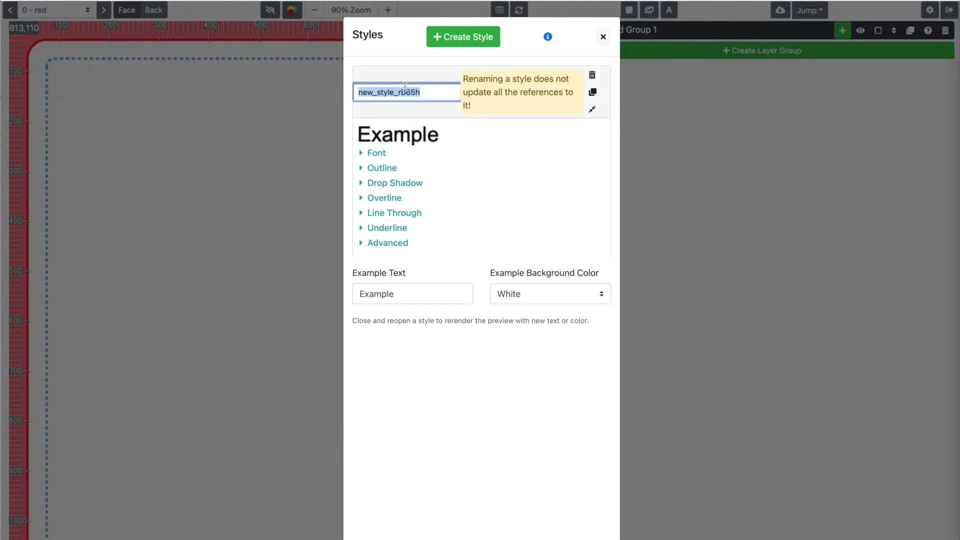
{"action": "type", "text": "center"}
{"action": "key", "text": "Tab"}
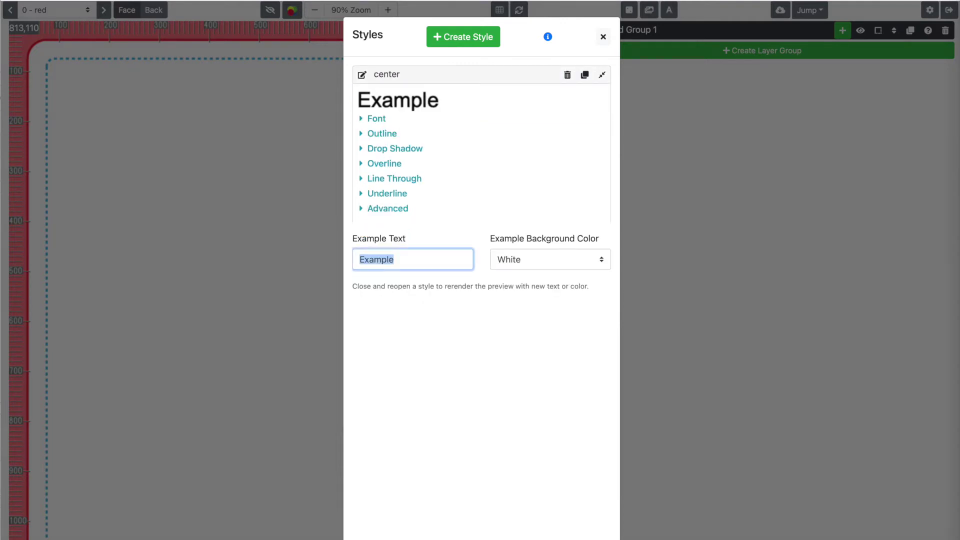
{"action": "left_click", "coordinate": [388, 120]}
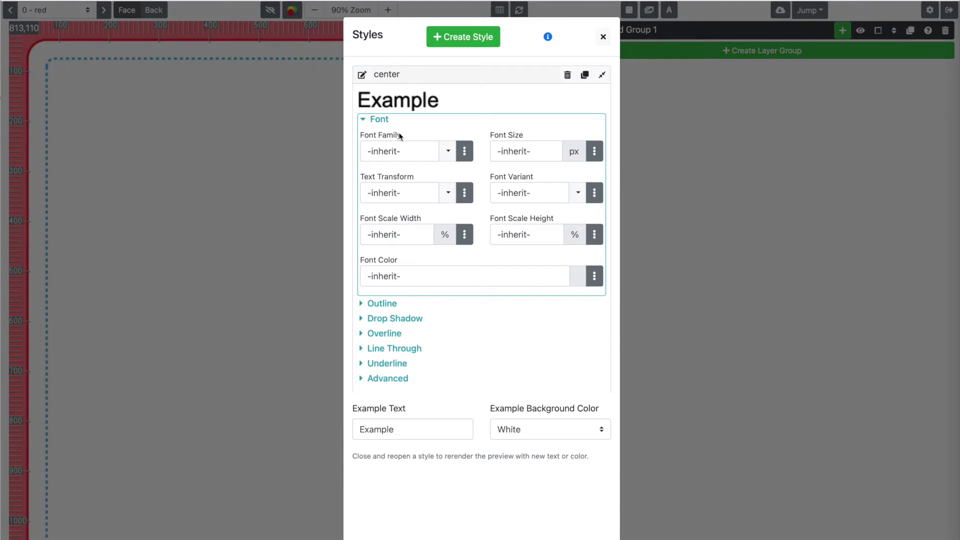
{"action": "left_click", "coordinate": [447, 151]}
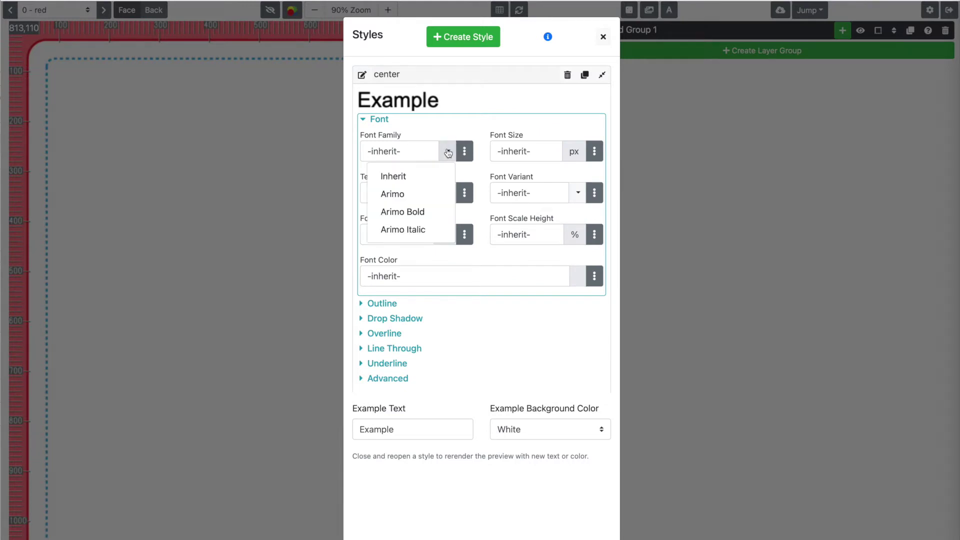
{"action": "left_click", "coordinate": [432, 212]}
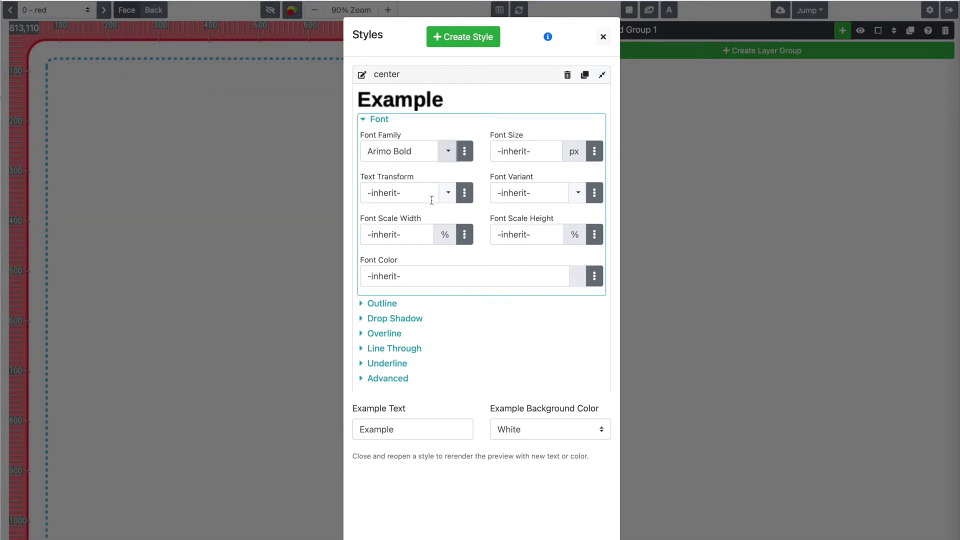
- Set the center style's font size to 300 px and collapse the style
{"action": "left_click", "coordinate": [536, 151]}
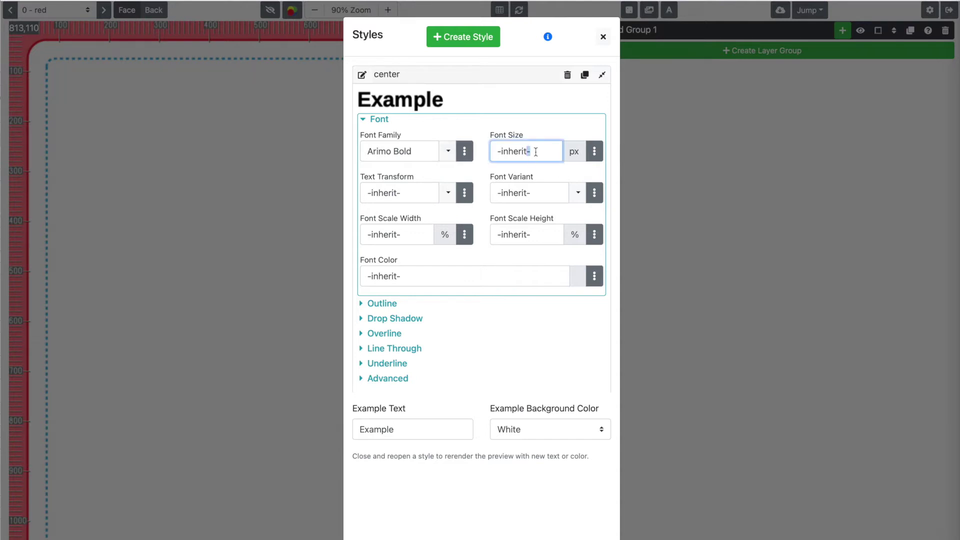
{"action": "type", "text": "300"}
{"action": "left_click", "coordinate": [514, 135]}
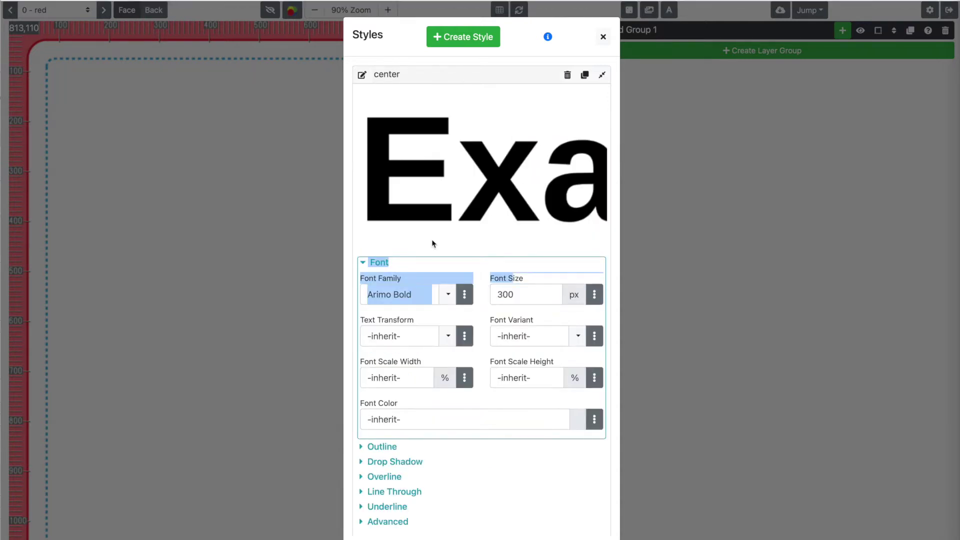
{"action": "left_click", "coordinate": [410, 75]}
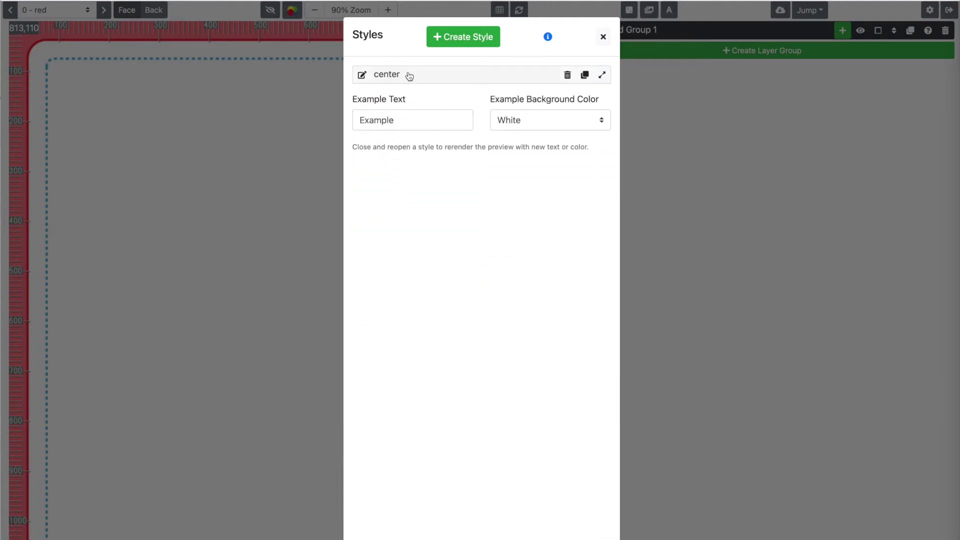
- Create a text style named corner and set its font family to Arimo Bold
{"action": "left_click", "coordinate": [458, 39]}
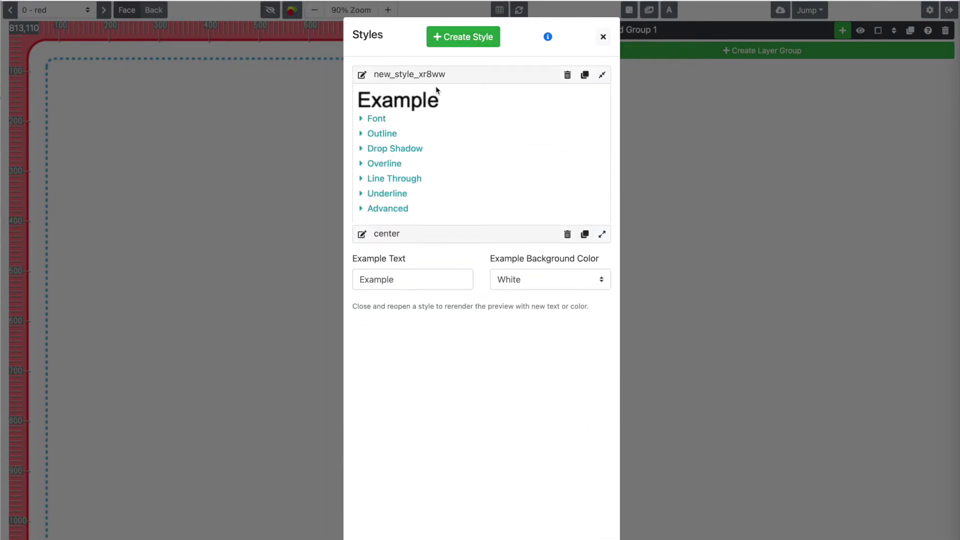
{"action": "left_click", "coordinate": [362, 84]}
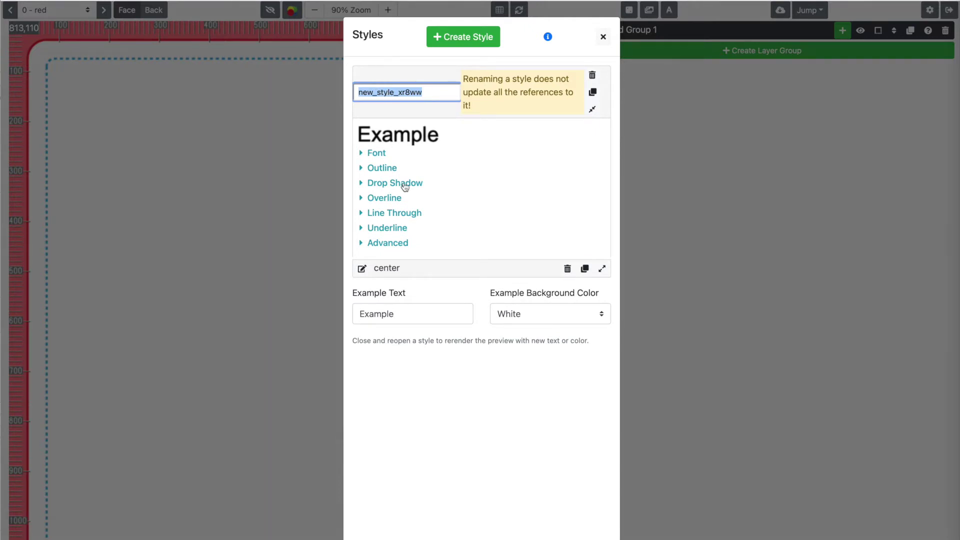
{"action": "type", "text": "corner"}
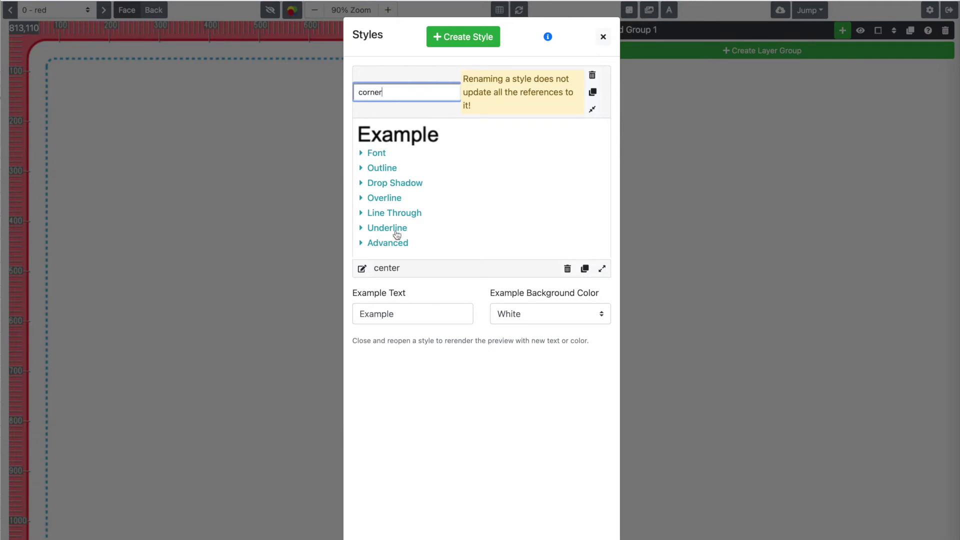
{"action": "key", "text": "Return"}
{"action": "left_click", "coordinate": [377, 119]}
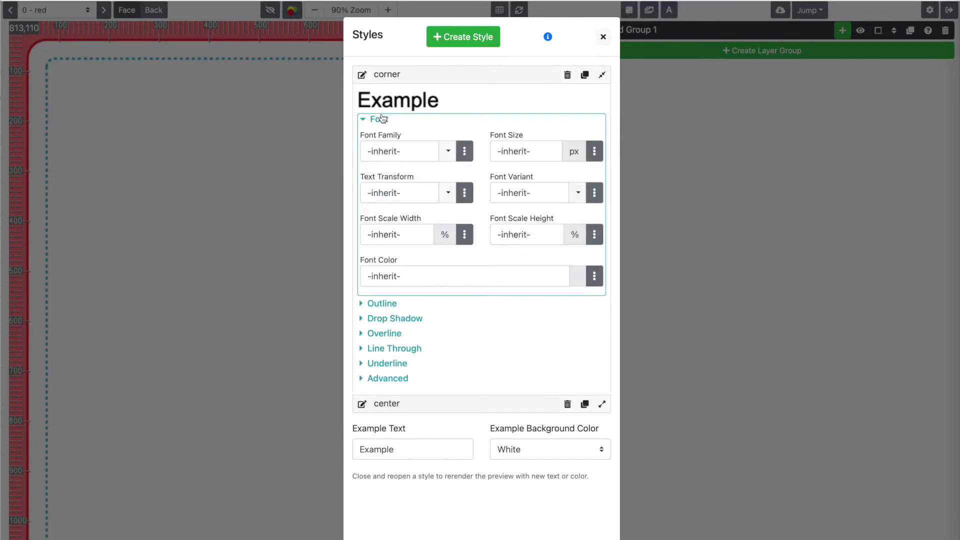
{"action": "left_click", "coordinate": [405, 150]}
{"action": "left_click", "coordinate": [448, 151]}
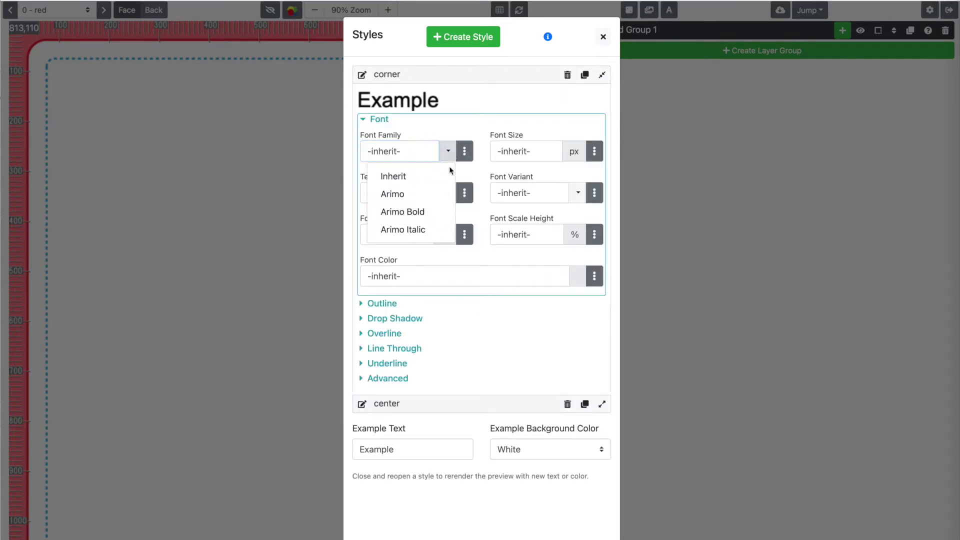
{"action": "left_click", "coordinate": [435, 211]}
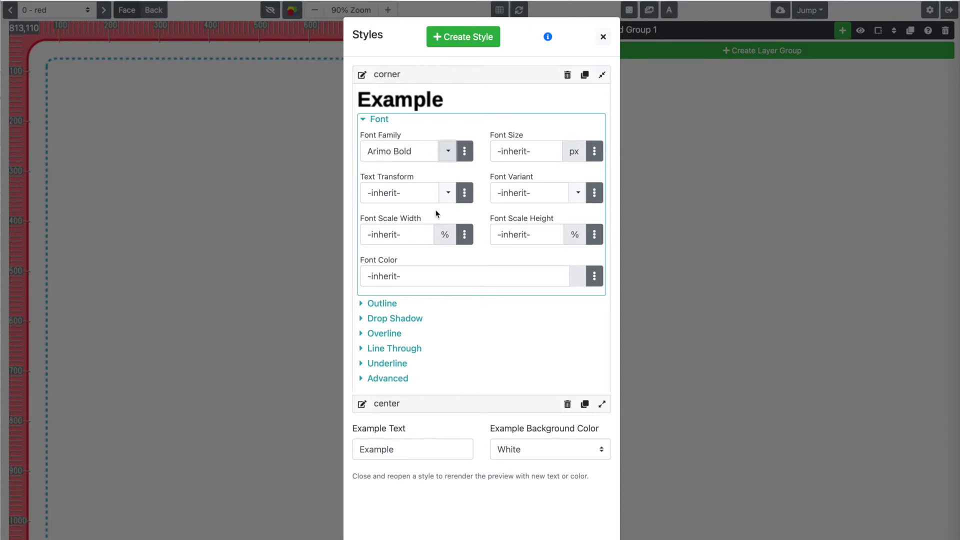
- Set the corner style's font size to 150 px and its font color to white, and collapse the style
{"action": "left_click", "coordinate": [533, 149]}
{"action": "type", "text": "1"}
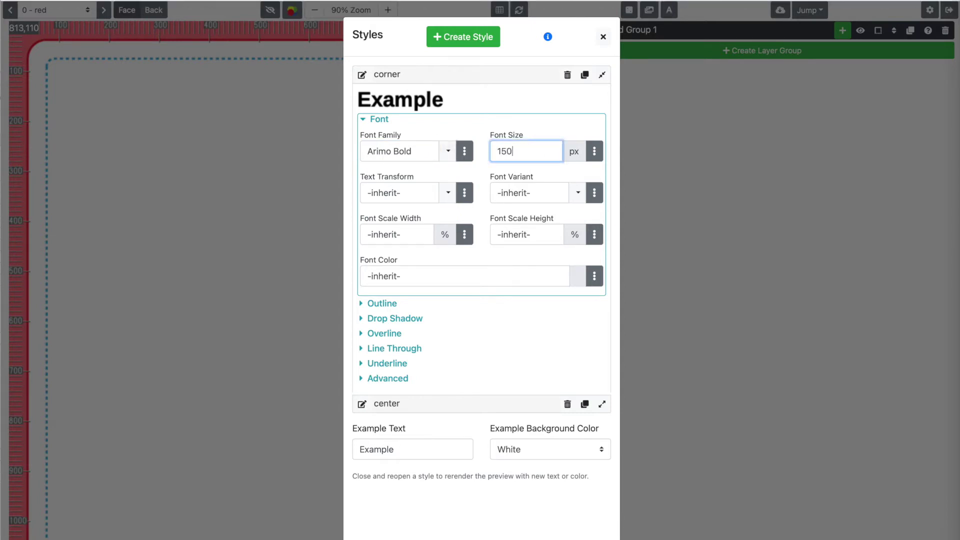
{"action": "type", "text": "50"}
{"action": "left_click_drag", "start_coordinate": [509, 149], "coordinate": [515, 196]}
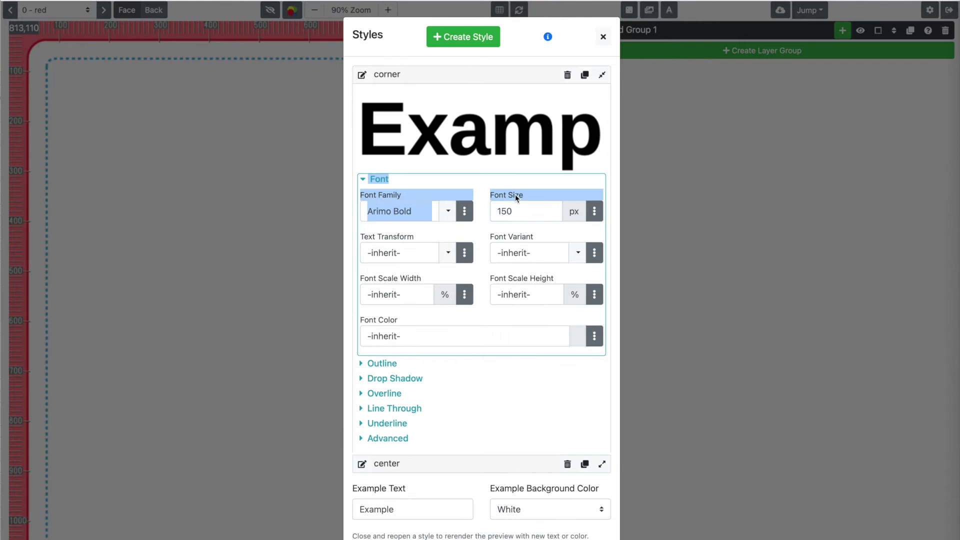
{"action": "left_click", "coordinate": [438, 337]}
{"action": "type", "text": "whi"}
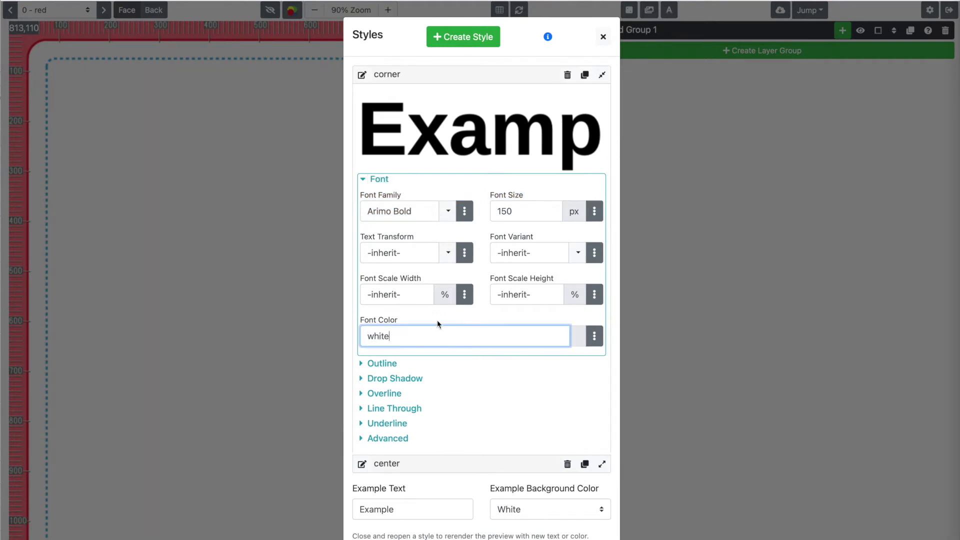
{"action": "type", "text": "te"}
{"action": "left_click", "coordinate": [428, 315]}
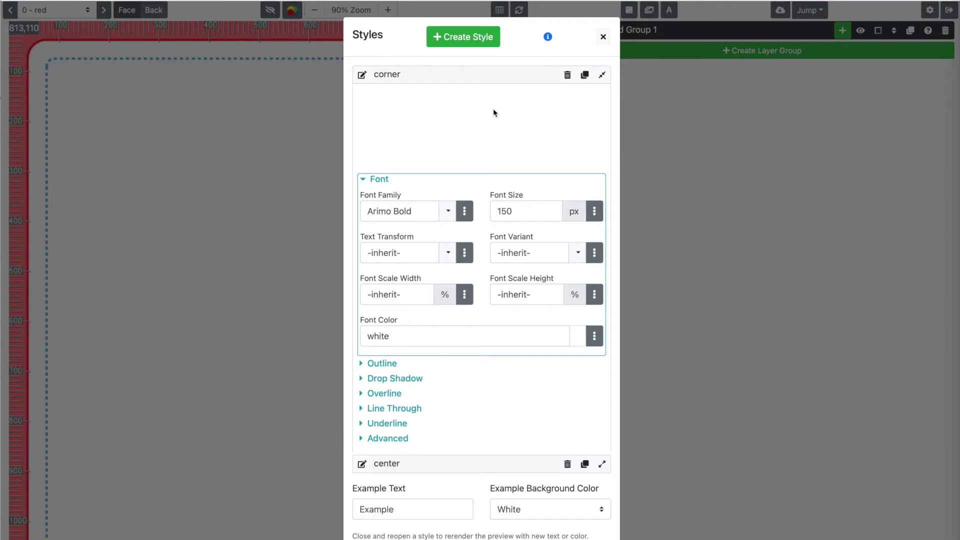
{"action": "left_click", "coordinate": [481, 75]}
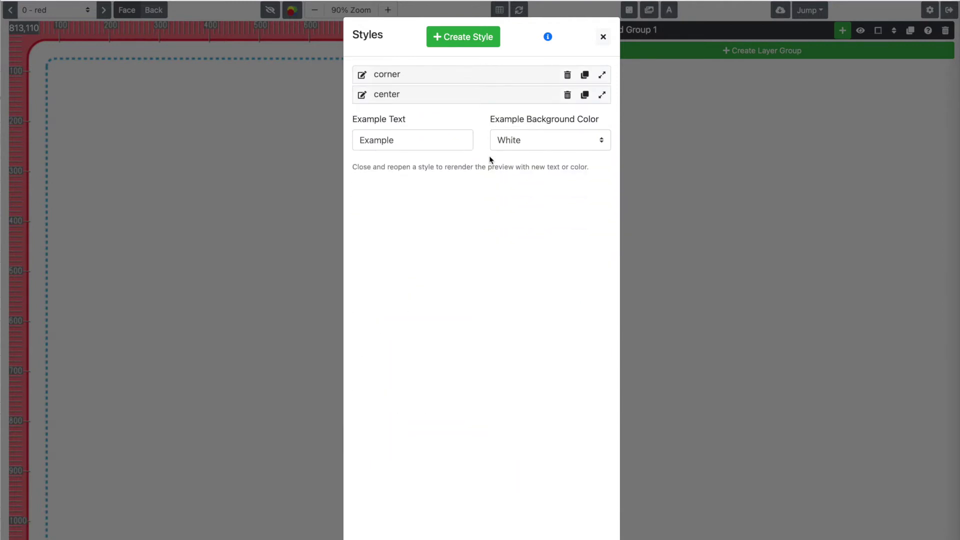
- Preview the corner style on a black example background, and return the example background color to white
{"action": "left_click", "coordinate": [521, 145]}
{"action": "left_click", "coordinate": [523, 150]}
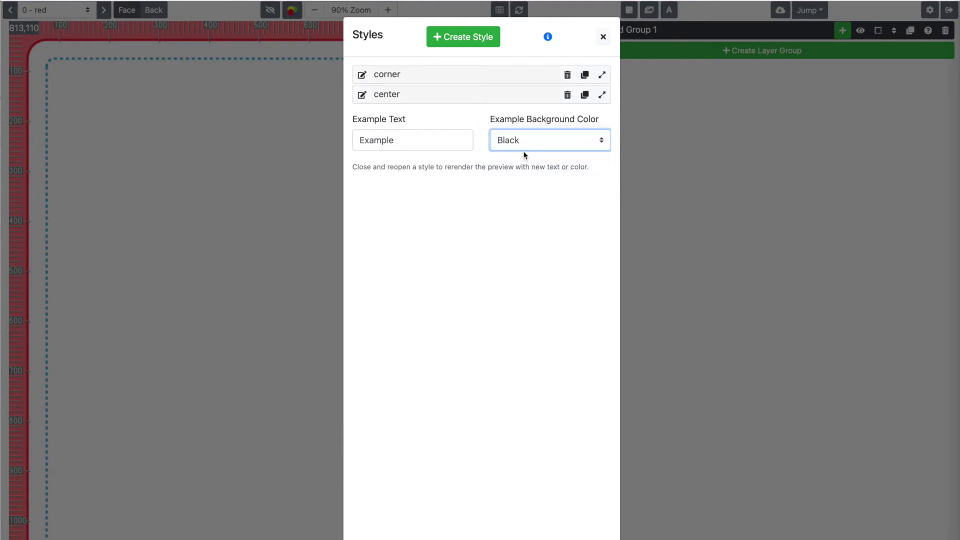
{"action": "left_click", "coordinate": [477, 76]}
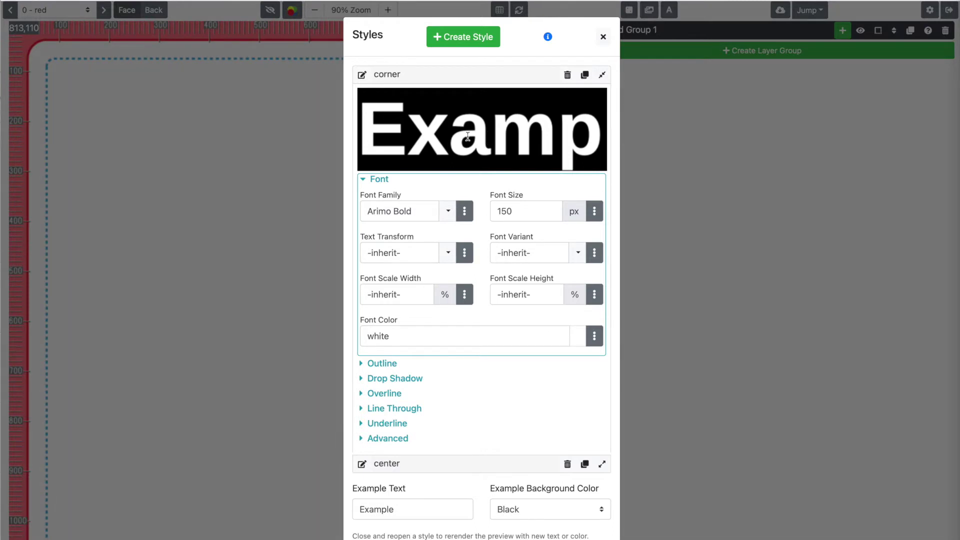
{"action": "left_click", "coordinate": [482, 78]}
{"action": "left_click", "coordinate": [515, 133]}
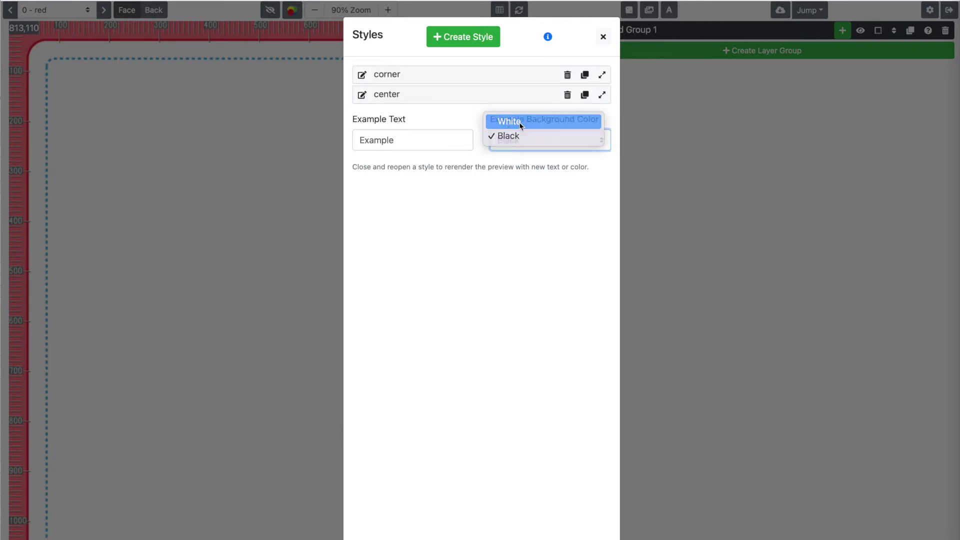
{"action": "left_click", "coordinate": [518, 122]}
{"action": "key", "text": "shift+Tab"}
{"action": "left_click", "coordinate": [486, 128]}
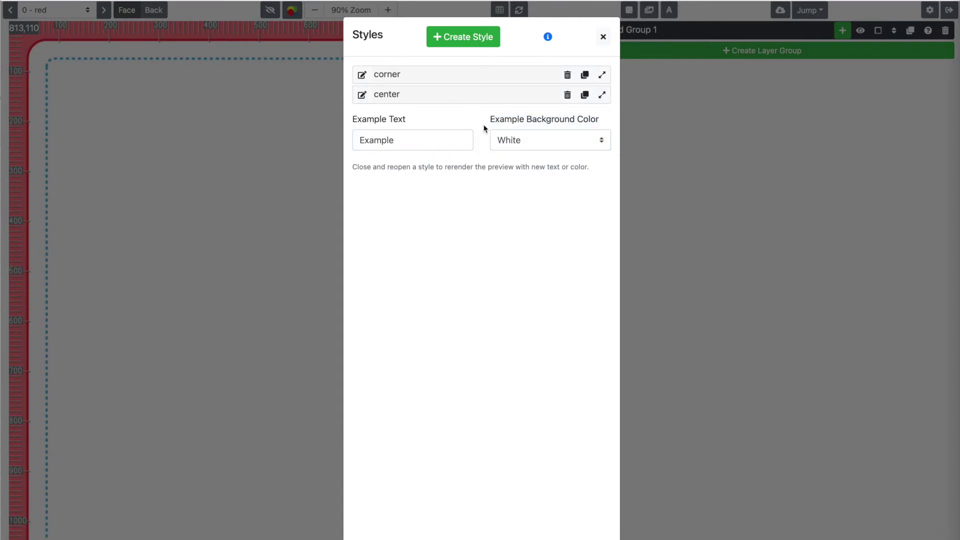
- Create a text style named blue and set its font color to blue
{"action": "left_click", "coordinate": [478, 37]}
{"action": "left_click", "coordinate": [363, 76]}
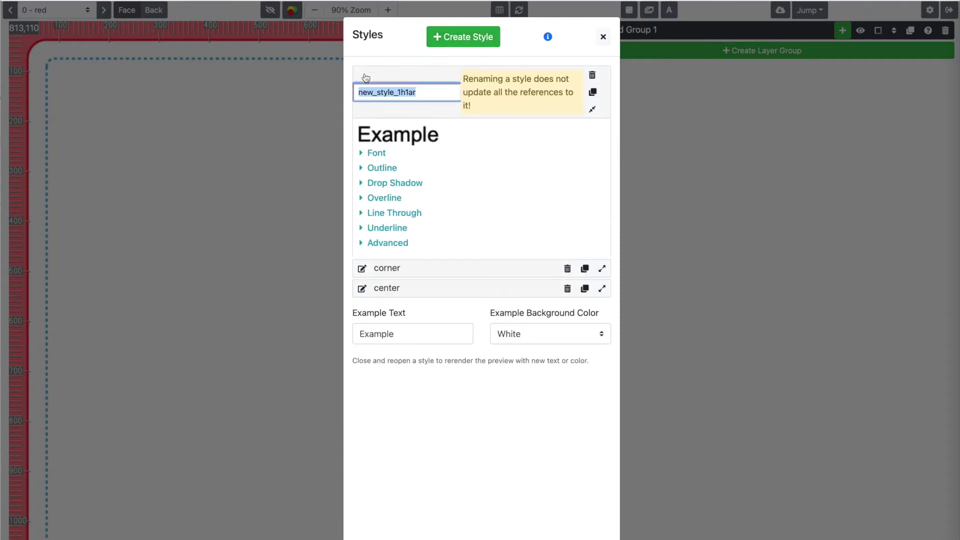
{"action": "double_click", "coordinate": [398, 91]}
{"action": "type", "text": "blue"}
{"action": "key", "text": "Return"}
{"action": "left_click", "coordinate": [380, 119]}
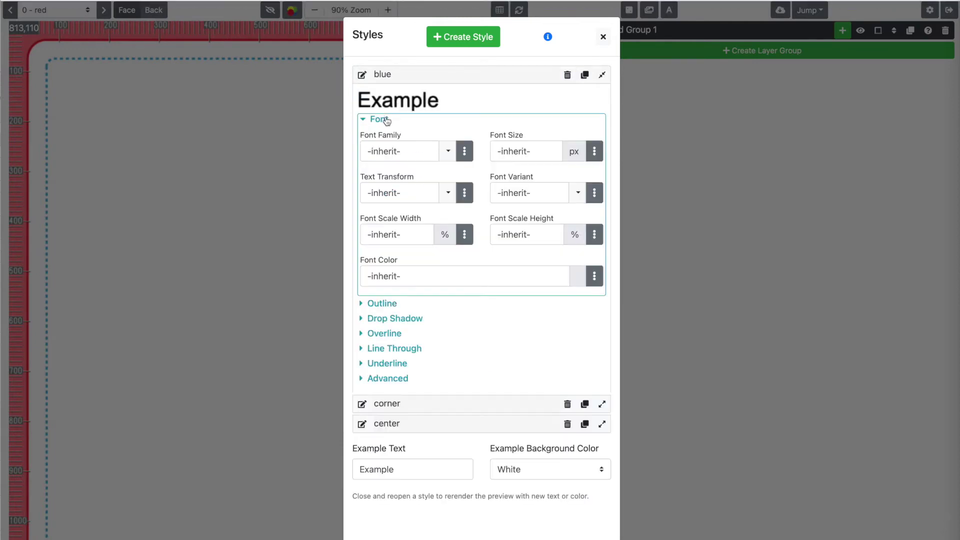
{"action": "left_click", "coordinate": [403, 272]}
{"action": "type", "text": "blue"}
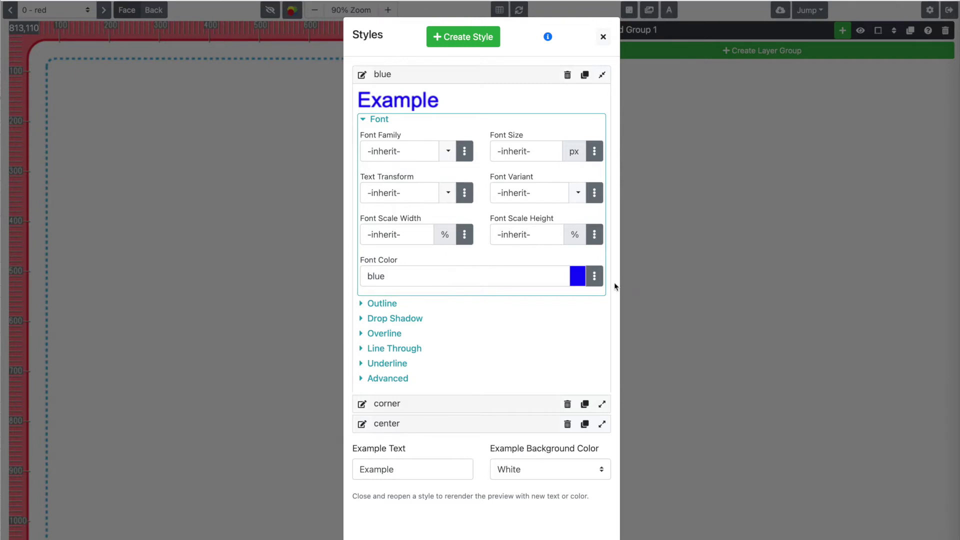
- Examine the extended color options for the blue style's font color, and collapse the style
{"action": "left_click", "coordinate": [595, 278]}
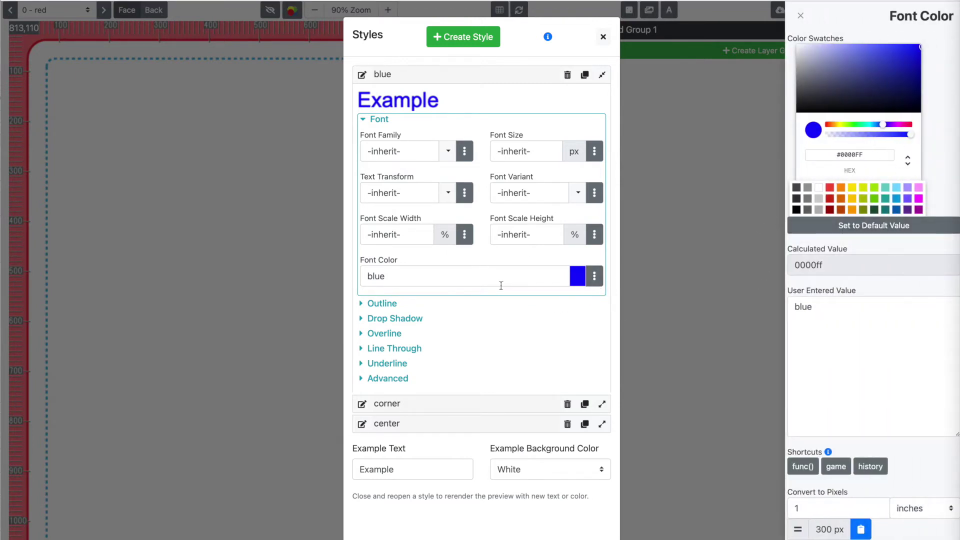
{"action": "left_click", "coordinate": [491, 274]}
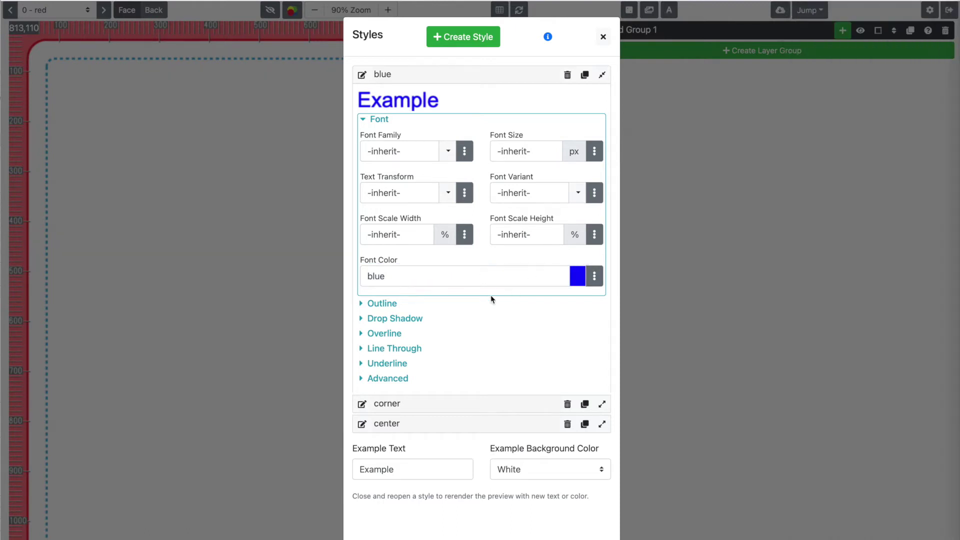
{"action": "left_click", "coordinate": [483, 78]}
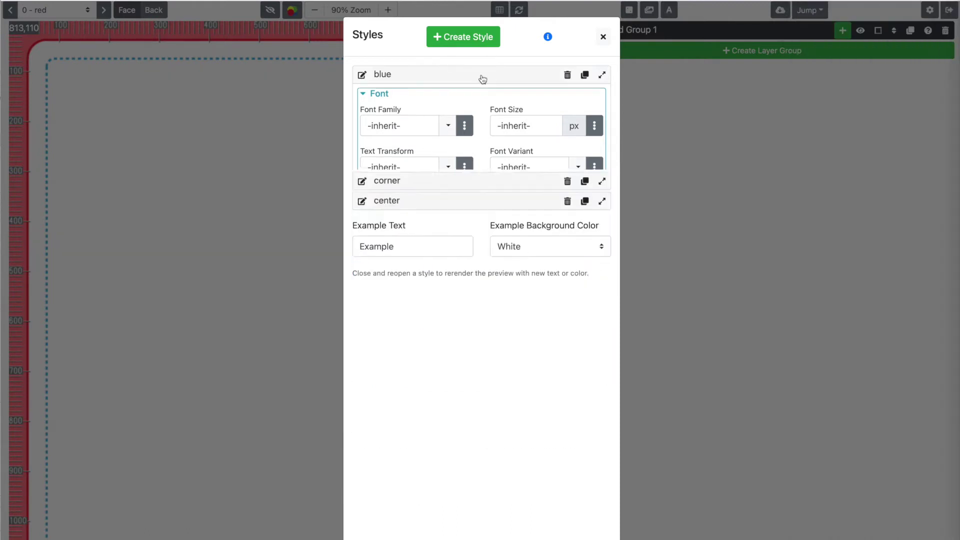
- Create a text style named green with a green font color, and collapse the style
{"action": "left_click", "coordinate": [479, 48]}
{"action": "left_click", "coordinate": [361, 75]}
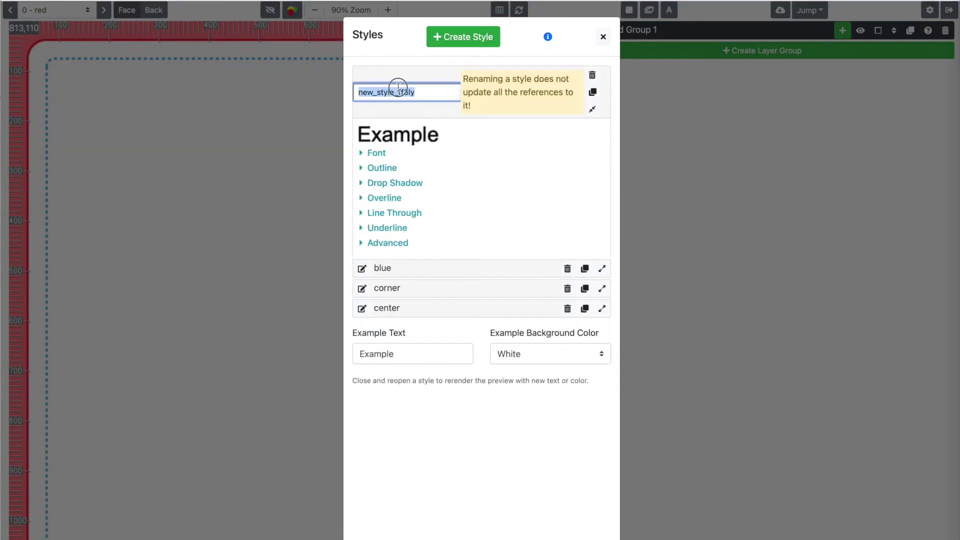
{"action": "type", "text": "green"}
{"action": "key", "text": "Return"}
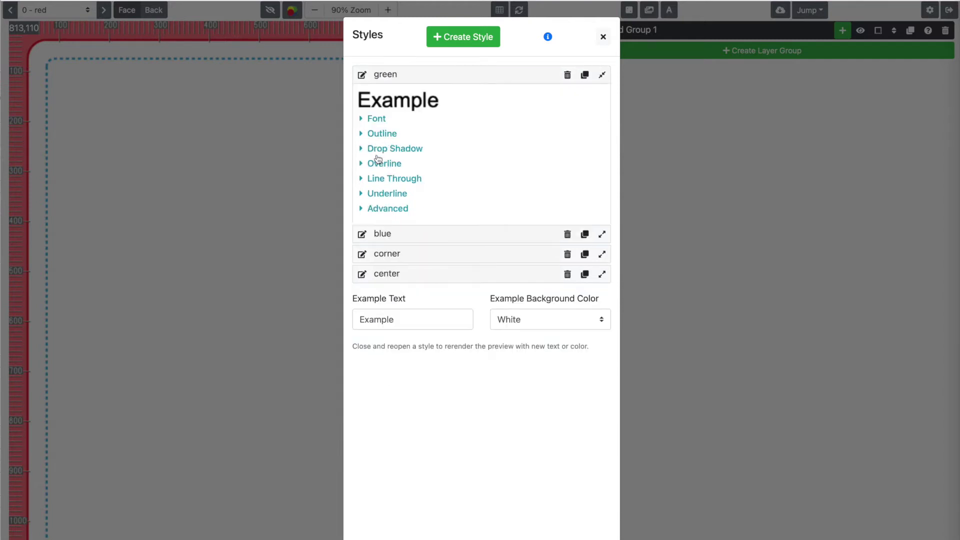
{"action": "left_click", "coordinate": [380, 120]}
{"action": "left_click", "coordinate": [407, 278]}
{"action": "type", "text": "green"}
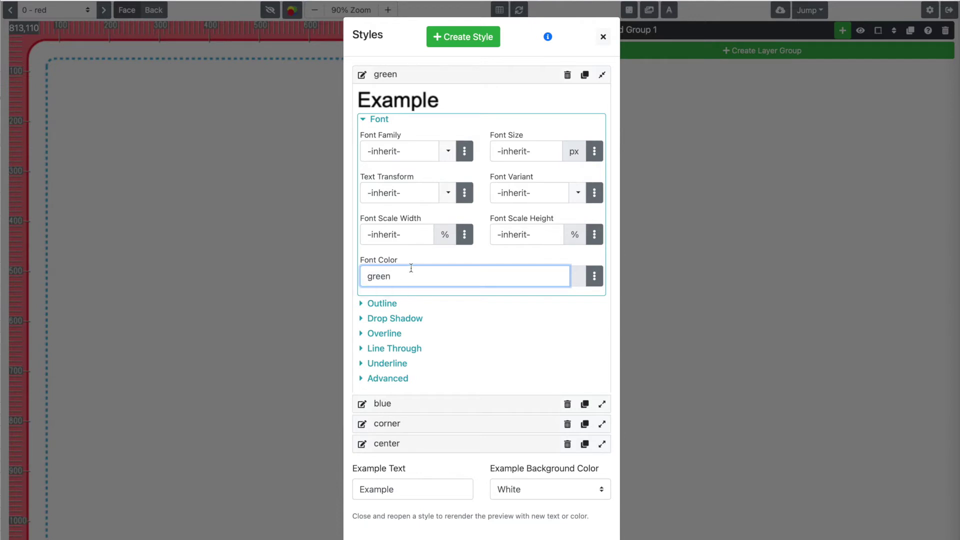
{"action": "left_click", "coordinate": [413, 75]}
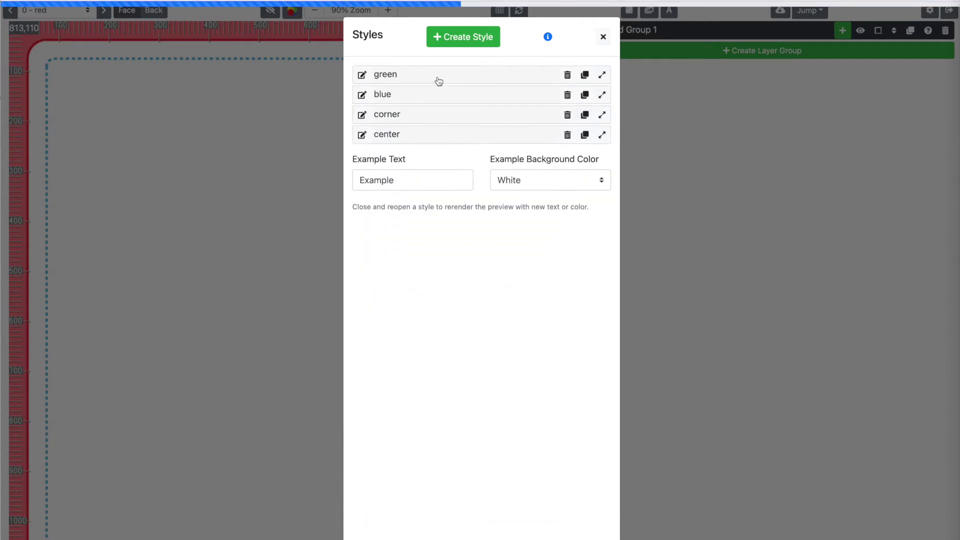
- Create a text style named red and set its font color to red
{"action": "left_click", "coordinate": [459, 40]}
{"action": "left_click", "coordinate": [362, 75]}
{"action": "double_click", "coordinate": [397, 92]}
{"action": "type", "text": "red"}
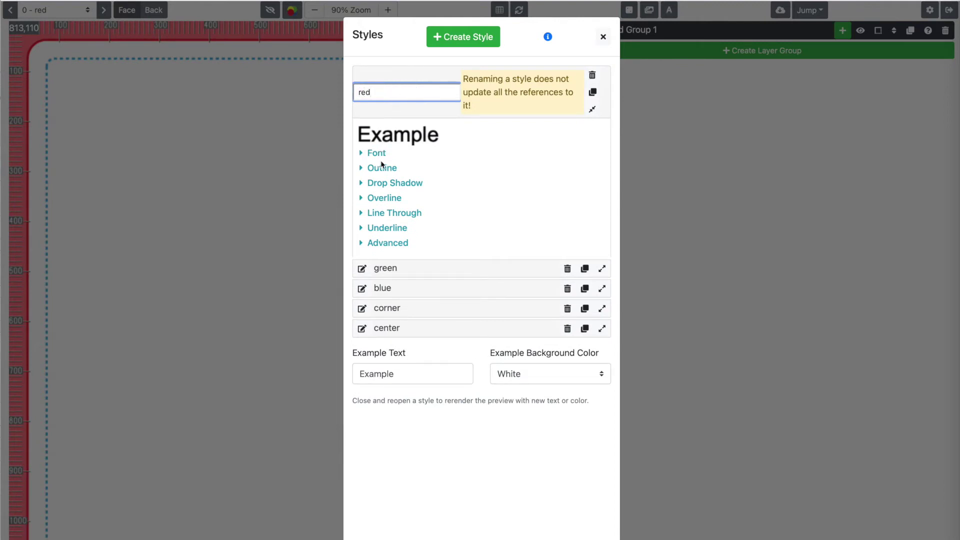
{"action": "left_click", "coordinate": [380, 164]}
{"action": "left_click", "coordinate": [380, 119]}
{"action": "left_click", "coordinate": [399, 269]}
{"action": "type", "text": "red"}
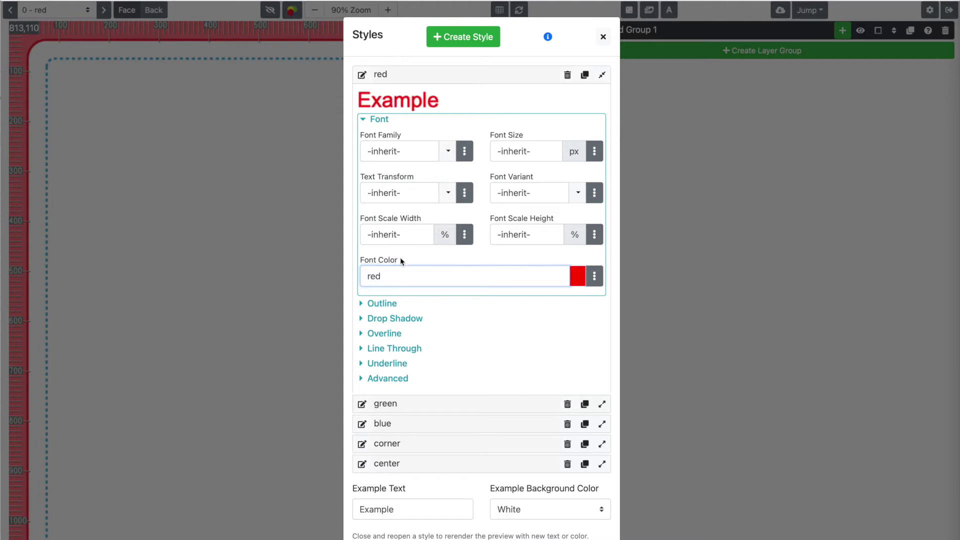
- Create a text style named yellow and set its font color to yellow
{"action": "left_click", "coordinate": [470, 42]}
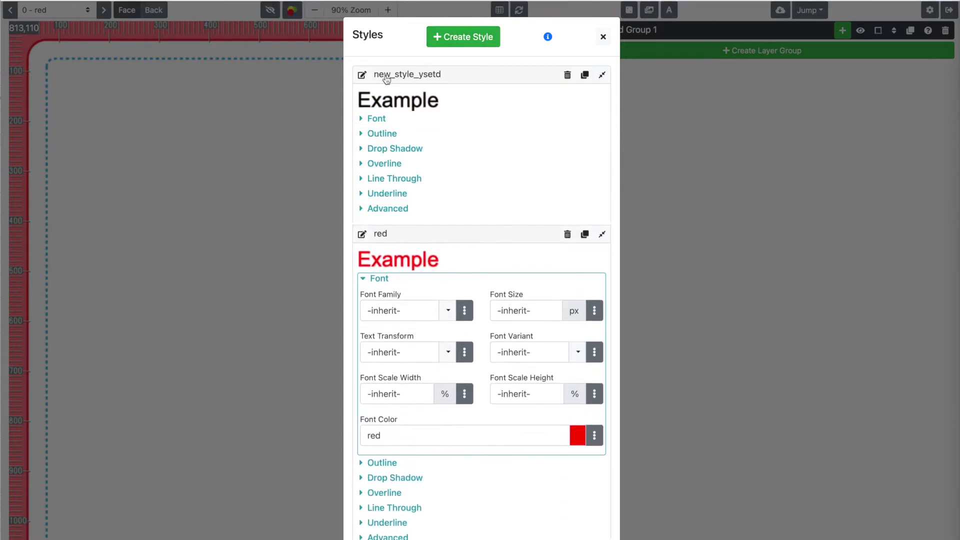
{"action": "left_click", "coordinate": [362, 74]}
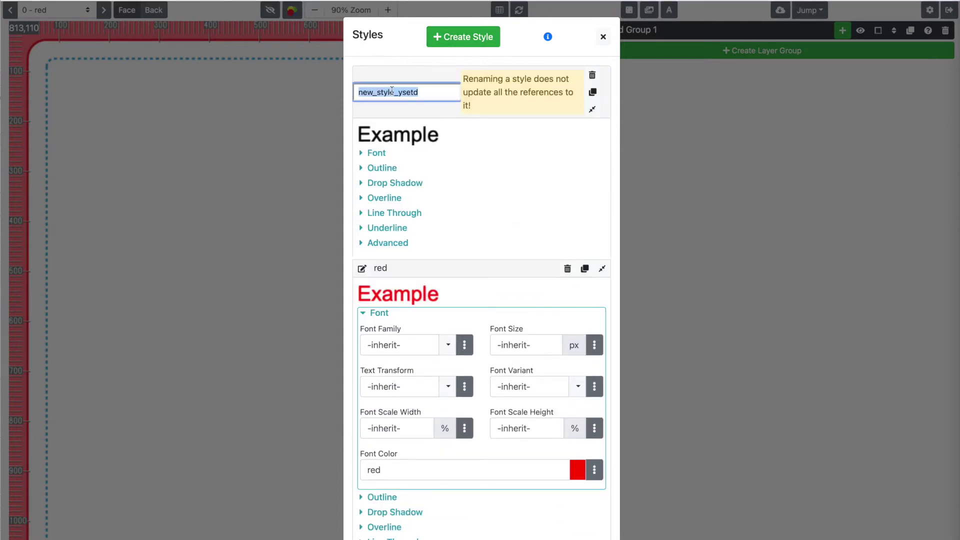
{"action": "type", "text": "yellow"}
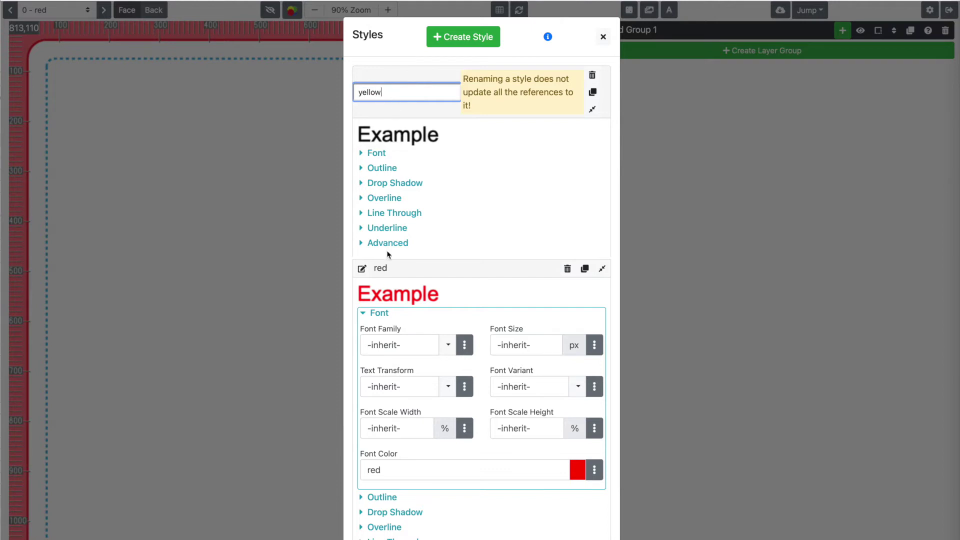
{"action": "left_click", "coordinate": [386, 151]}
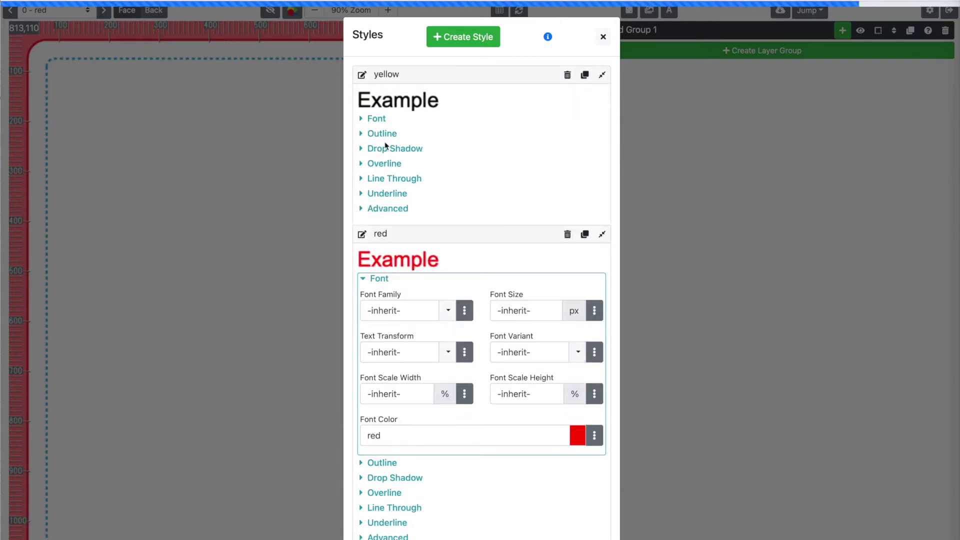
{"action": "left_click", "coordinate": [378, 119]}
{"action": "left_click", "coordinate": [397, 274]}
{"action": "type", "text": "yellow"}
{"action": "left_click", "coordinate": [397, 260]}
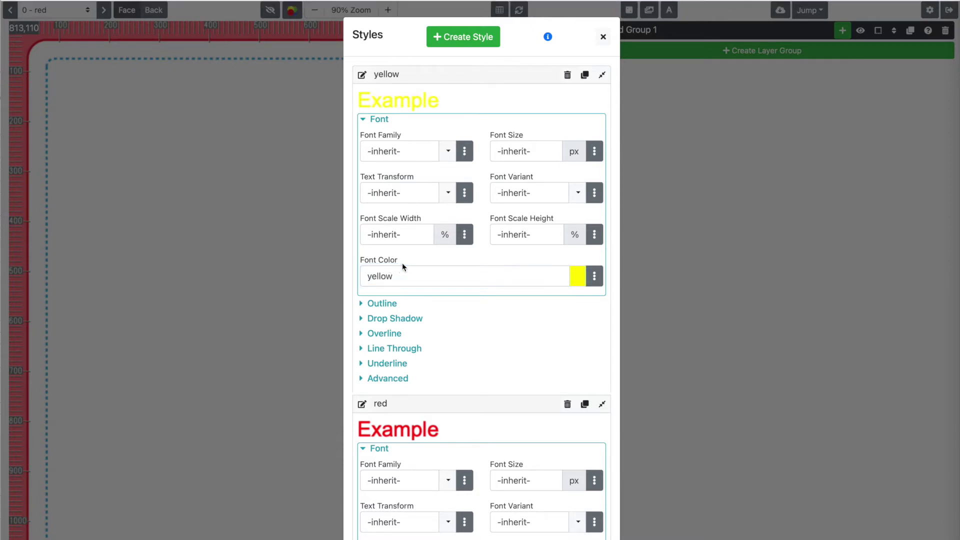
- Collapse the yellow and red text styles and close the style list
{"action": "left_click", "coordinate": [423, 75]}
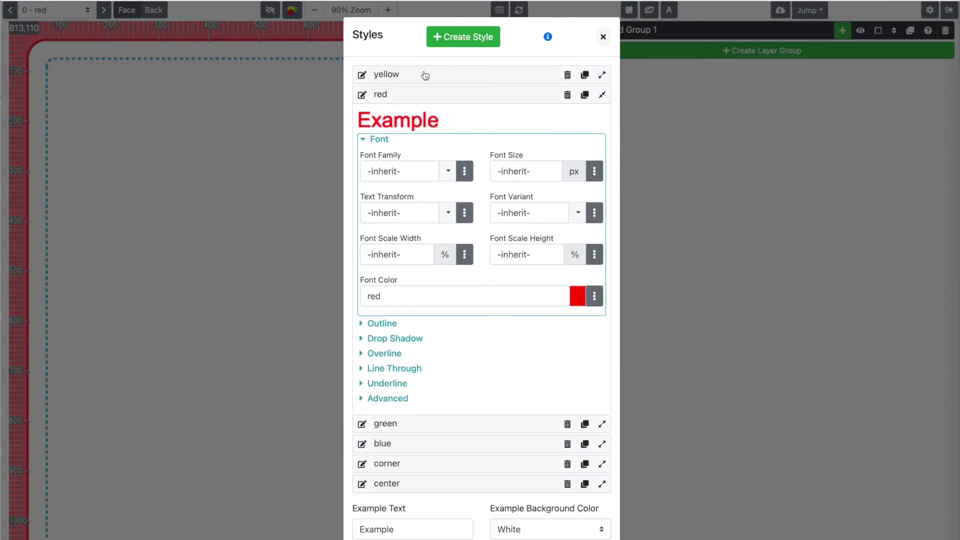
{"action": "left_click", "coordinate": [454, 97]}
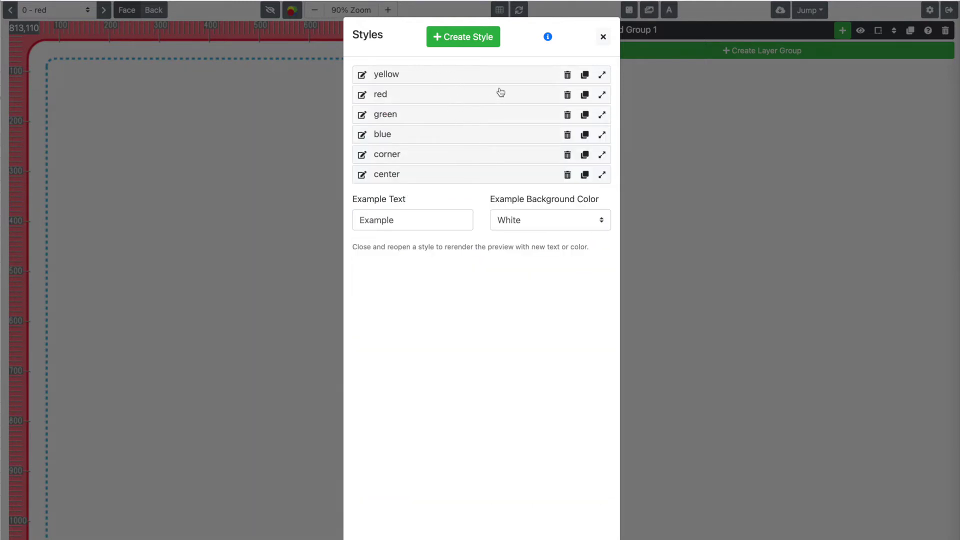
{"action": "left_click", "coordinate": [602, 36]}
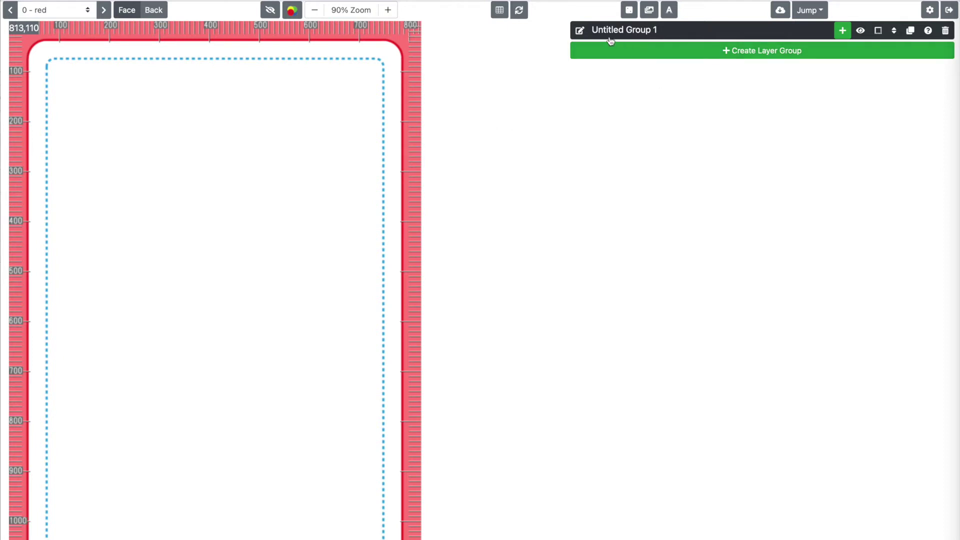
- Rename the untitled layer group as Background
{"action": "left_click", "coordinate": [579, 31]}
{"action": "triple_click", "coordinate": [578, 31]}
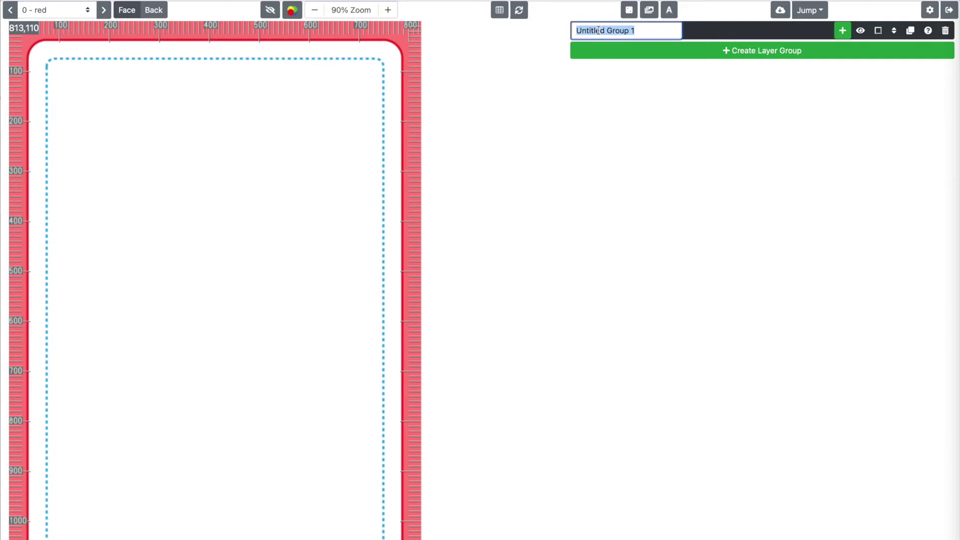
{"action": "type", "text": "Back"}
{"action": "type", "text": "ground"}
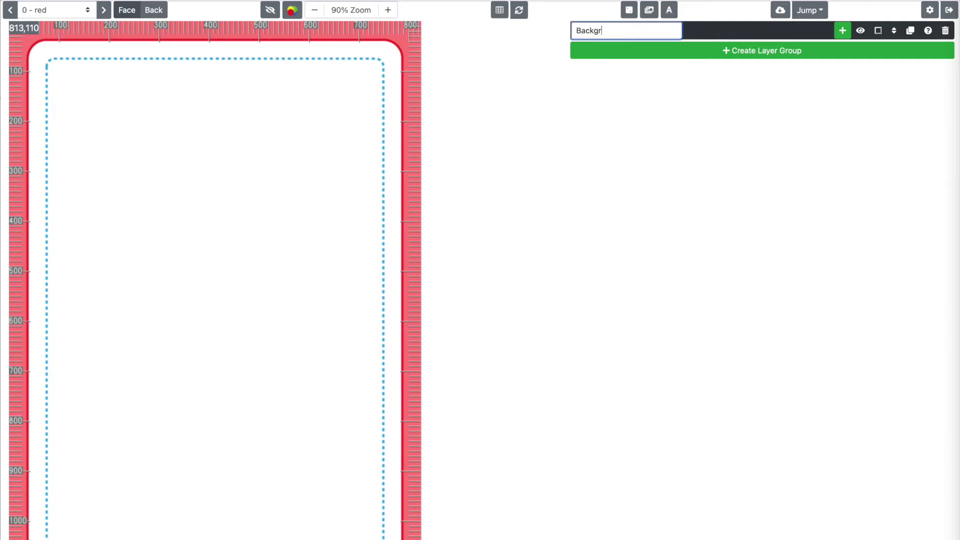
{"action": "left_click", "coordinate": [619, 90]}
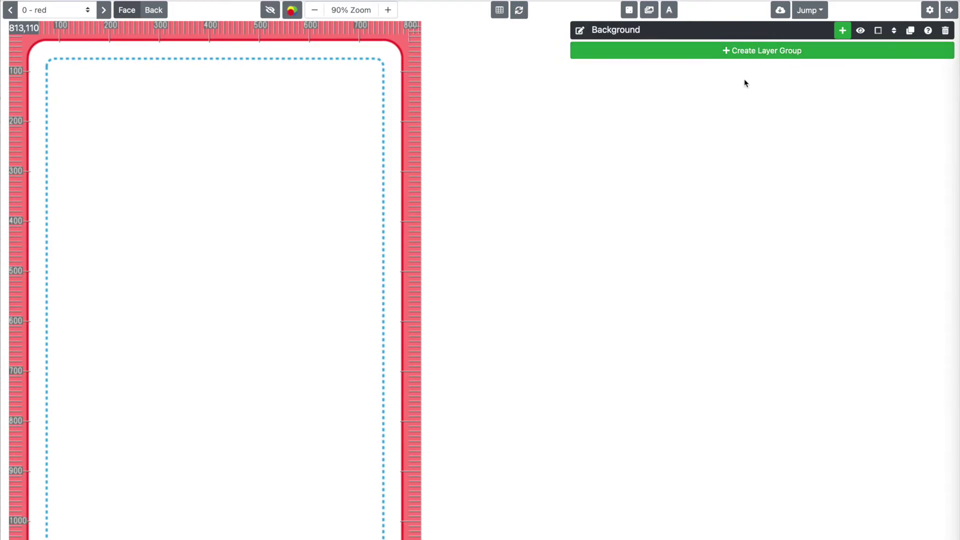
- Add a box layer to the Background group and name it Face background color
{"action": "left_click", "coordinate": [842, 30]}
{"action": "left_click", "coordinate": [864, 55]}
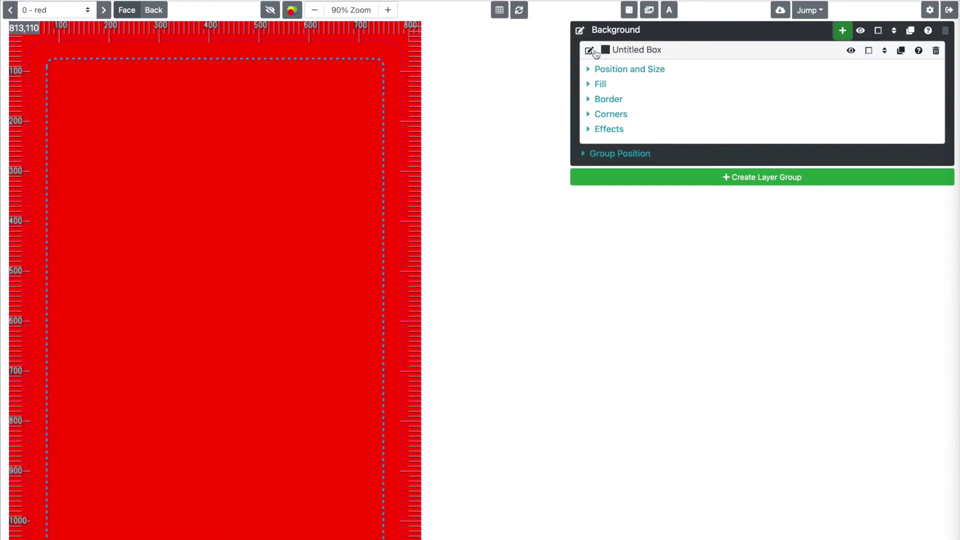
{"action": "left_click", "coordinate": [608, 49]}
{"action": "double_click", "coordinate": [609, 50]}
{"action": "triple_click", "coordinate": [609, 49]}
{"action": "type", "text": "F"}
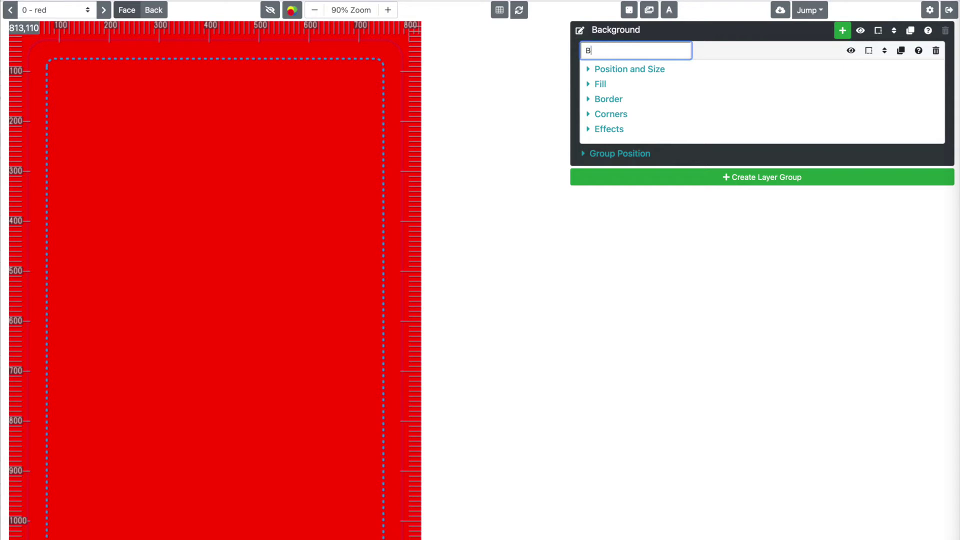
{"action": "type", "text": "ace background color"}
{"action": "left_click", "coordinate": [609, 100]}
{"action": "left_click", "coordinate": [607, 97]}
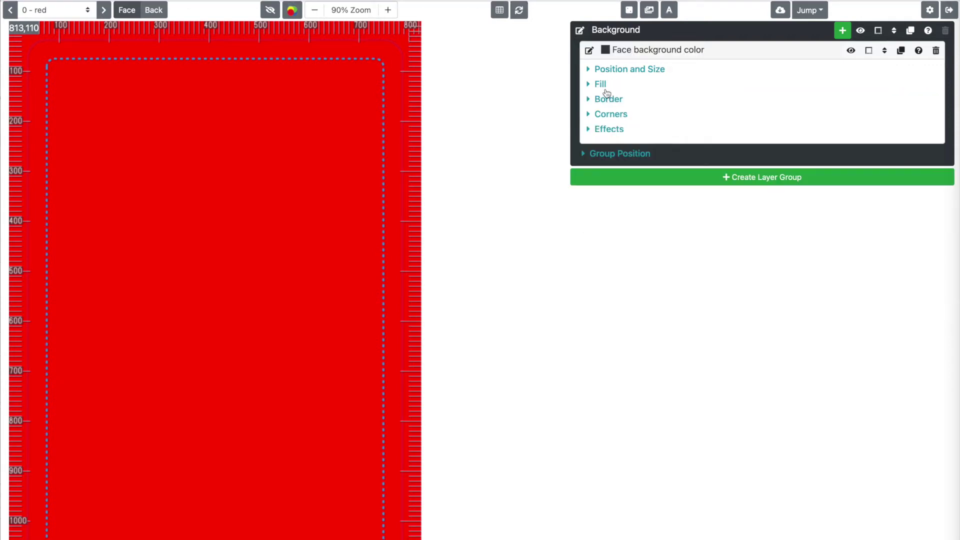
- Bind the Face background color layer's first fill color to the row's color value, {{ row.color }}
{"action": "left_click", "coordinate": [606, 90]}
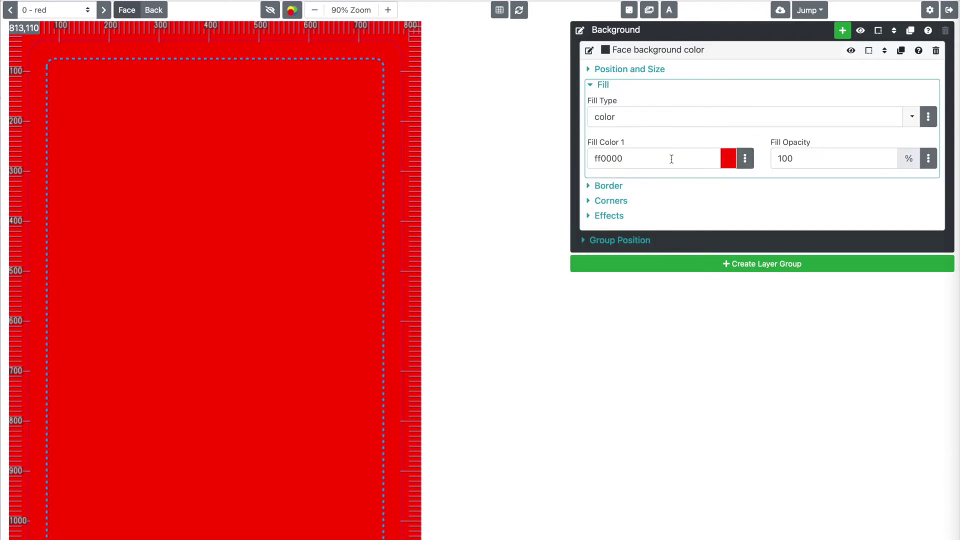
{"action": "left_click", "coordinate": [746, 159]}
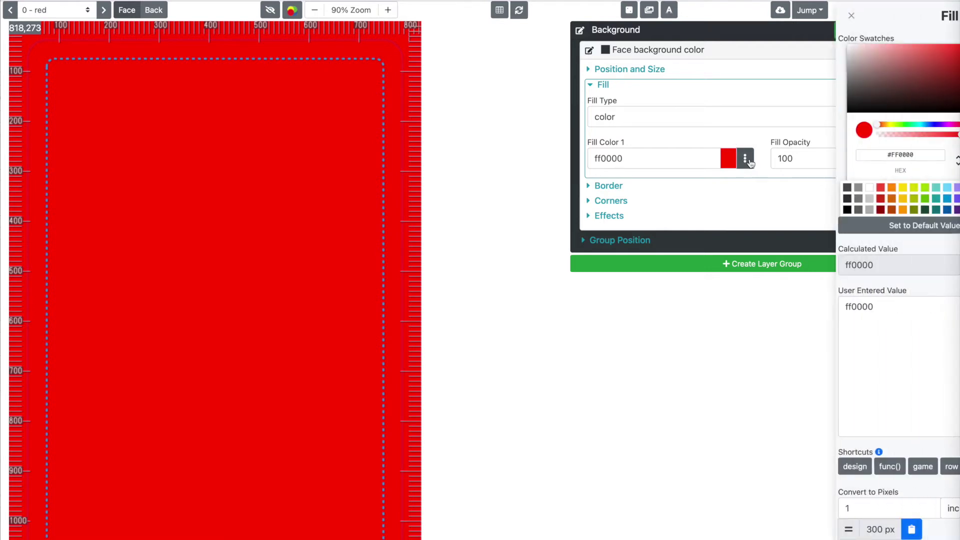
{"action": "left_click", "coordinate": [906, 472]}
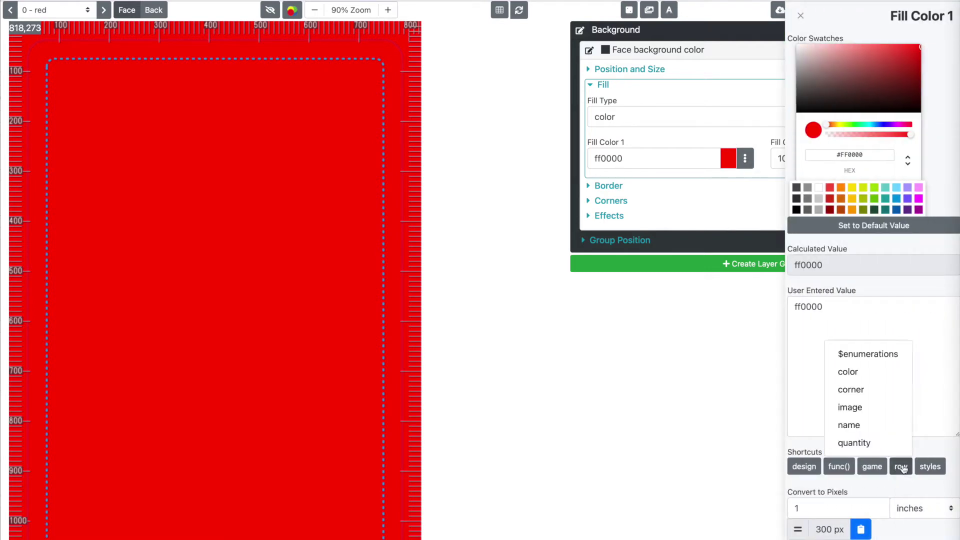
{"action": "left_click", "coordinate": [878, 375]}
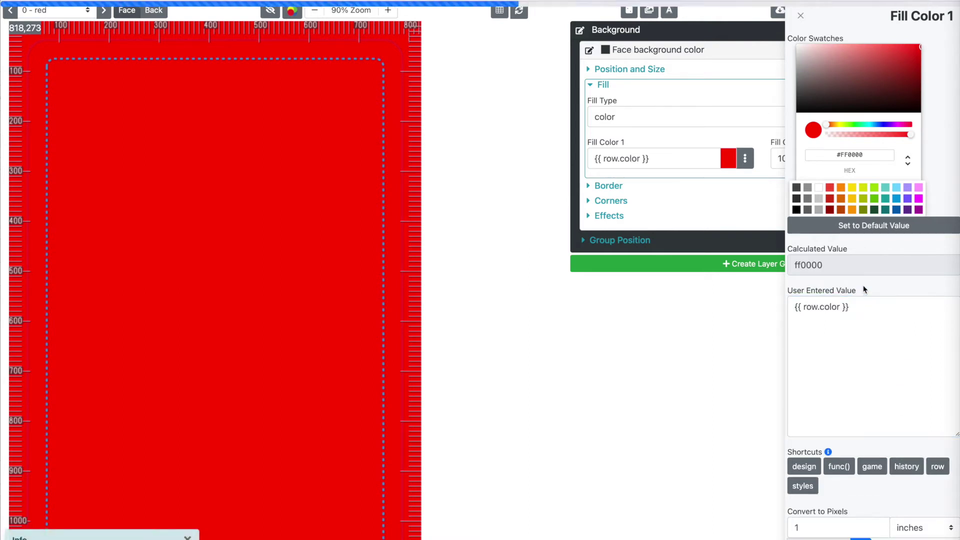
- Preview the face background on the 0 - blue, 0 - green and 0 - yellow cards, and close the fill color options
{"action": "left_click", "coordinate": [56, 12]}
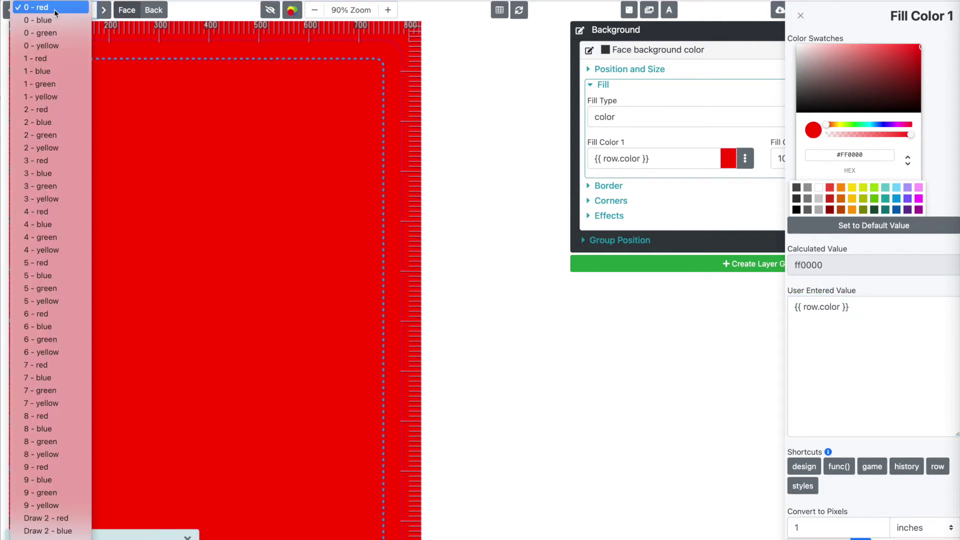
{"action": "left_click", "coordinate": [56, 20]}
{"action": "left_click", "coordinate": [56, 11]}
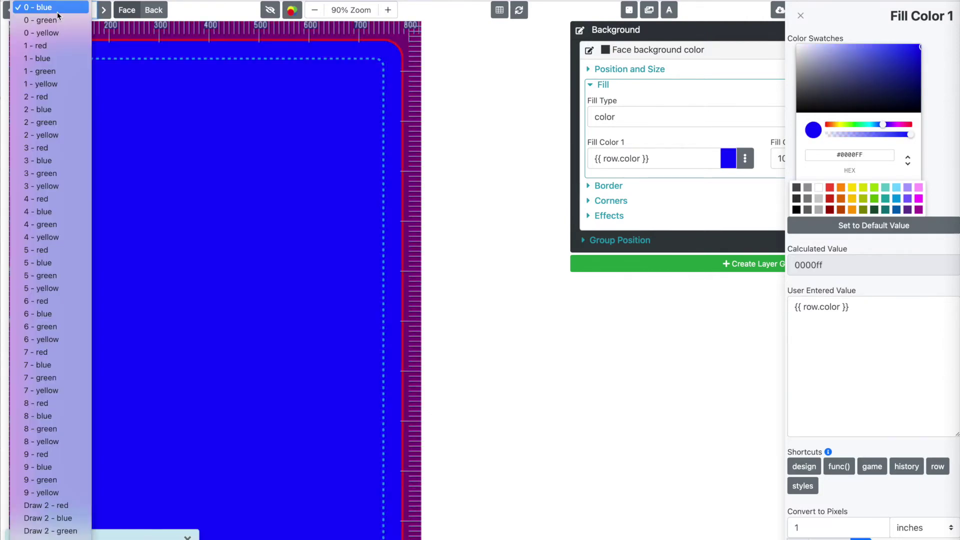
{"action": "left_click", "coordinate": [57, 22]}
{"action": "left_click", "coordinate": [57, 10]}
{"action": "left_click", "coordinate": [59, 21]}
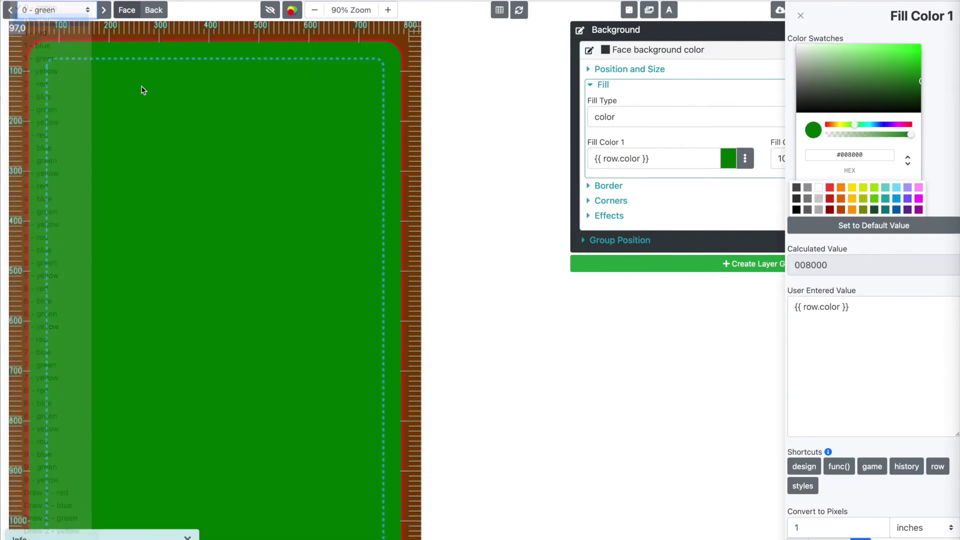
{"action": "left_click", "coordinate": [332, 200]}
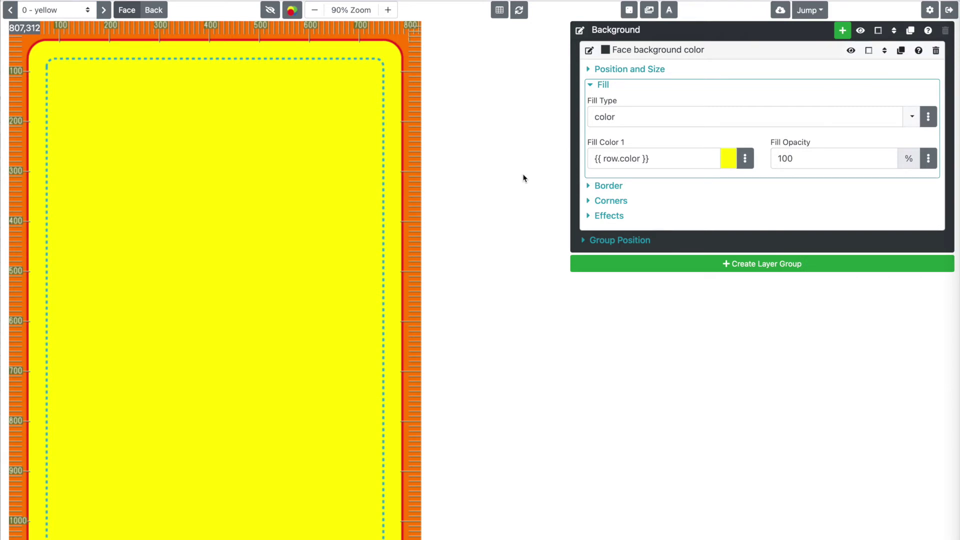
- Give the Face background color box a color-type border with a 75 px stroke width, hiding the card's guide overlay
{"action": "mouse_move", "coordinate": [658, 165]}
{"action": "left_click", "coordinate": [615, 188]}
{"action": "left_click", "coordinate": [911, 218]}
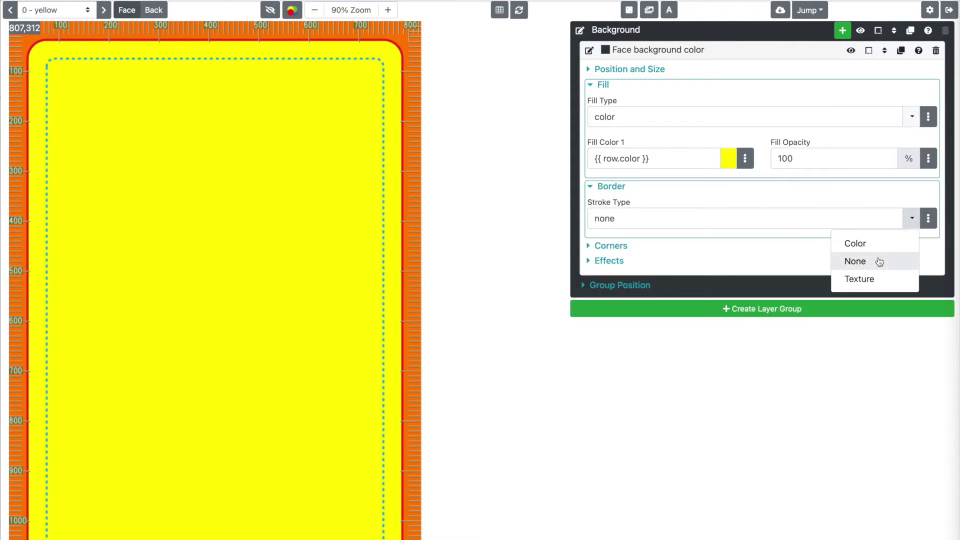
{"action": "left_click", "coordinate": [879, 245]}
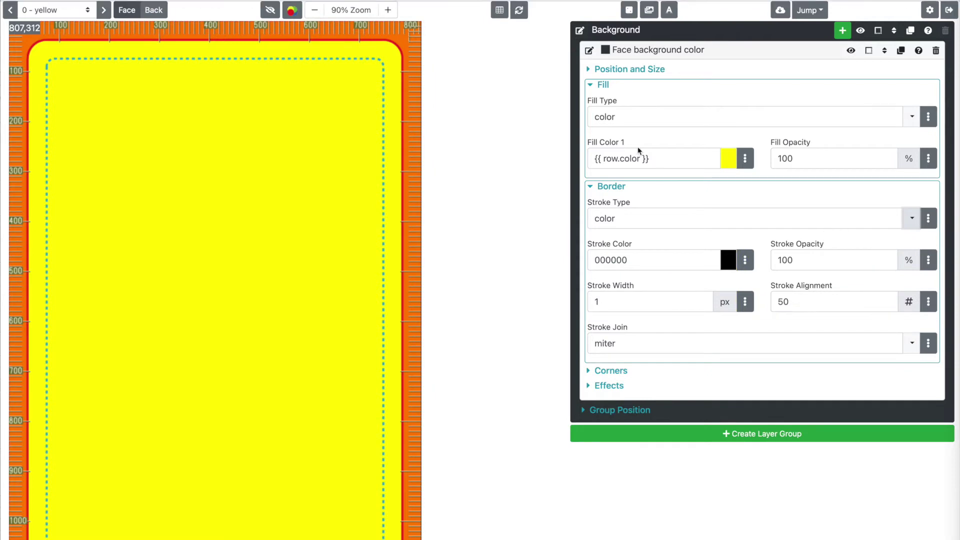
{"action": "left_click", "coordinate": [274, 11]}
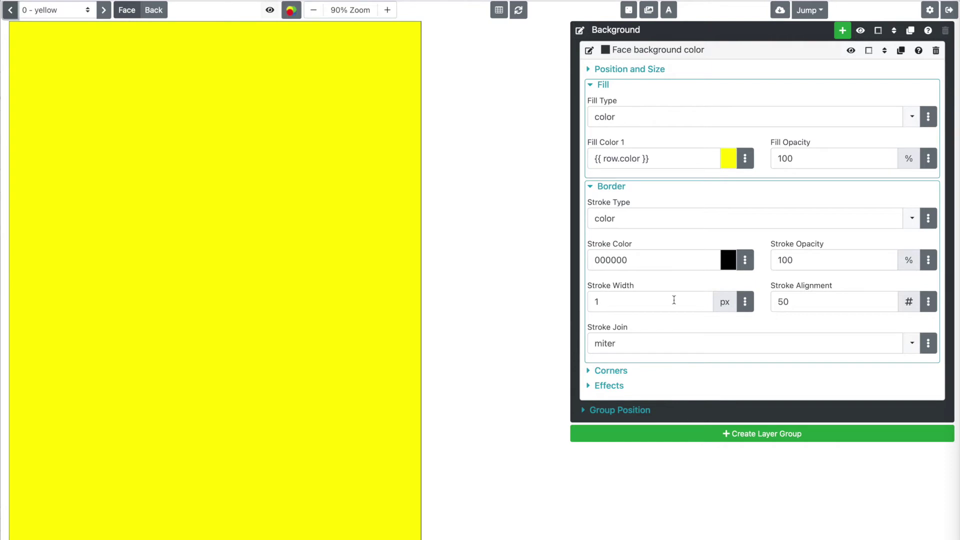
{"action": "left_click", "coordinate": [636, 302]}
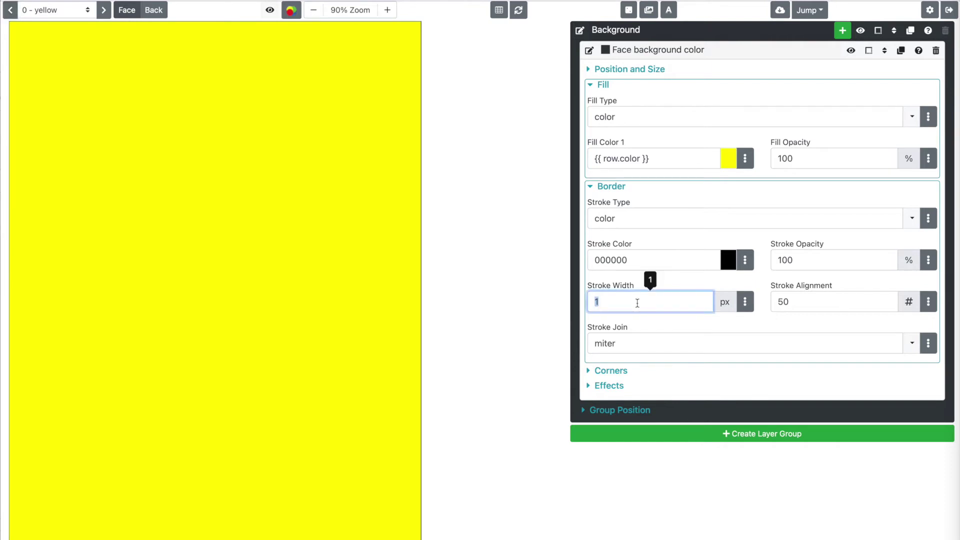
{"action": "type", "text": "75"}
{"action": "left_click", "coordinate": [627, 287]}
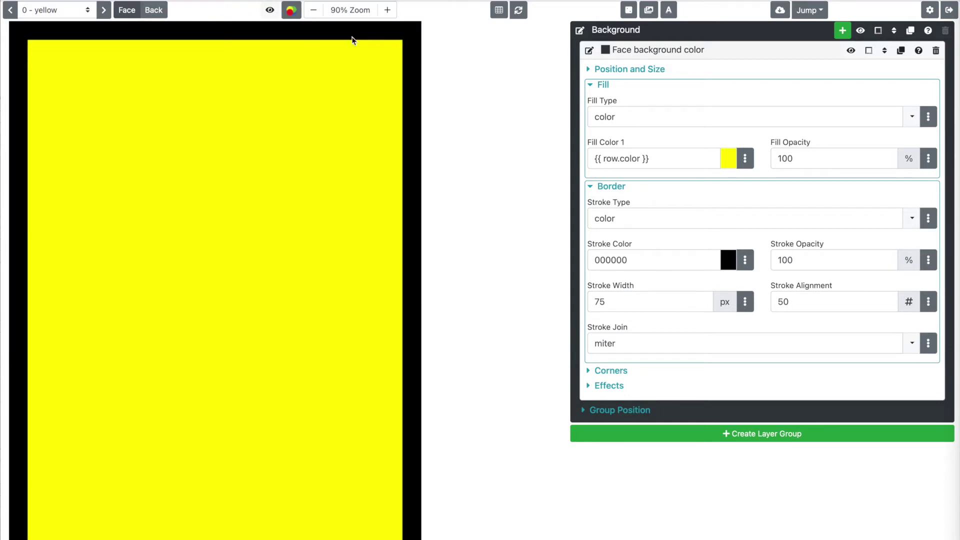
- Try stroke alignments of 100, 90 and 80 on the box's border
{"action": "left_click", "coordinate": [790, 301]}
{"action": "double_click", "coordinate": [790, 301]}
{"action": "type", "text": "100"}
{"action": "left_click", "coordinate": [438, 80]}
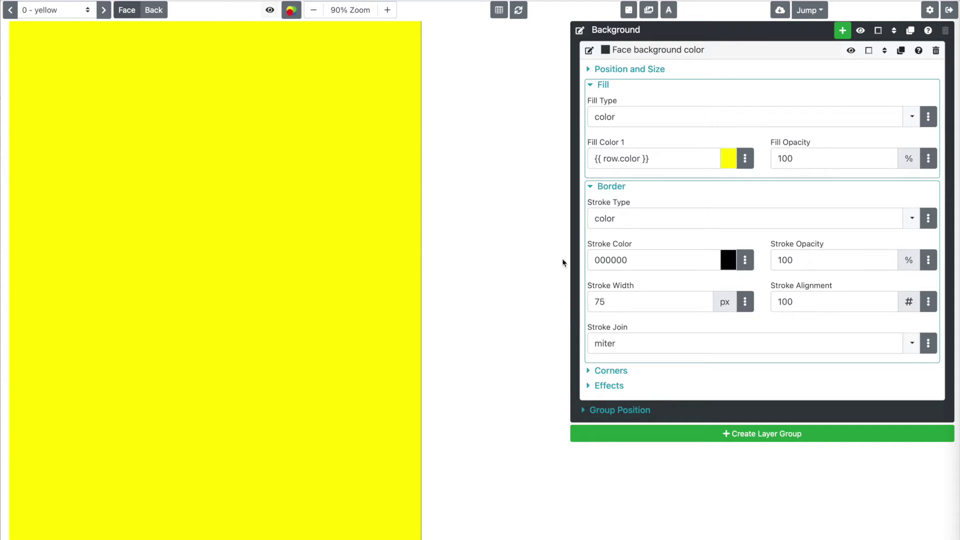
{"action": "left_click", "coordinate": [806, 306]}
{"action": "type", "text": "90"}
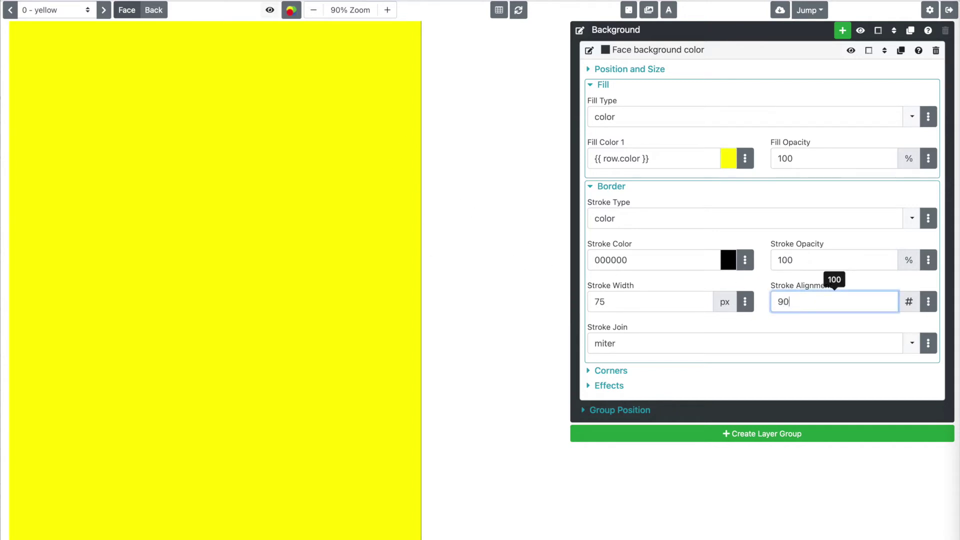
{"action": "key", "text": "Return"}
{"action": "left_click", "coordinate": [790, 303]}
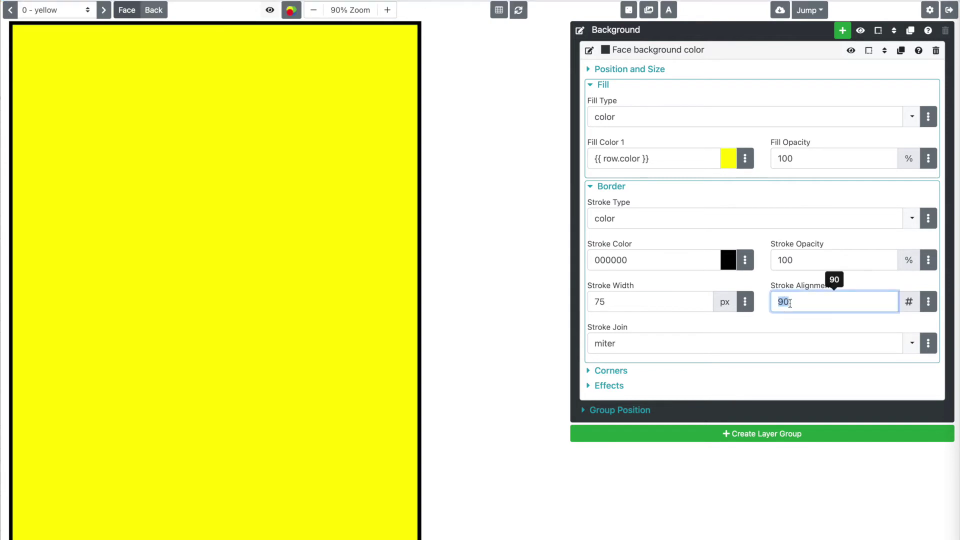
{"action": "type", "text": "80"}
{"action": "key", "text": "Return"}
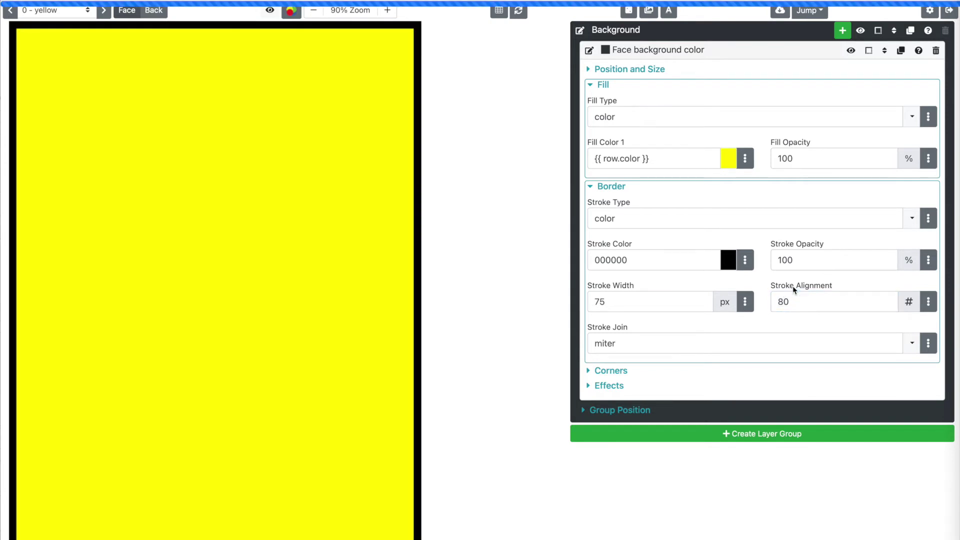
- Set the border's stroke alignment to 0
{"action": "left_click", "coordinate": [806, 301]}
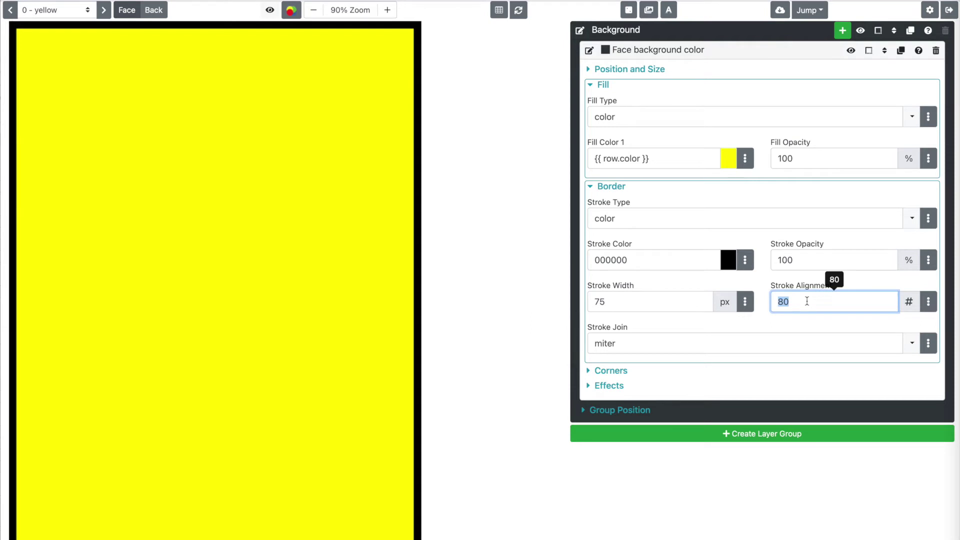
{"action": "type", "text": "0"}
{"action": "key", "text": "Return"}
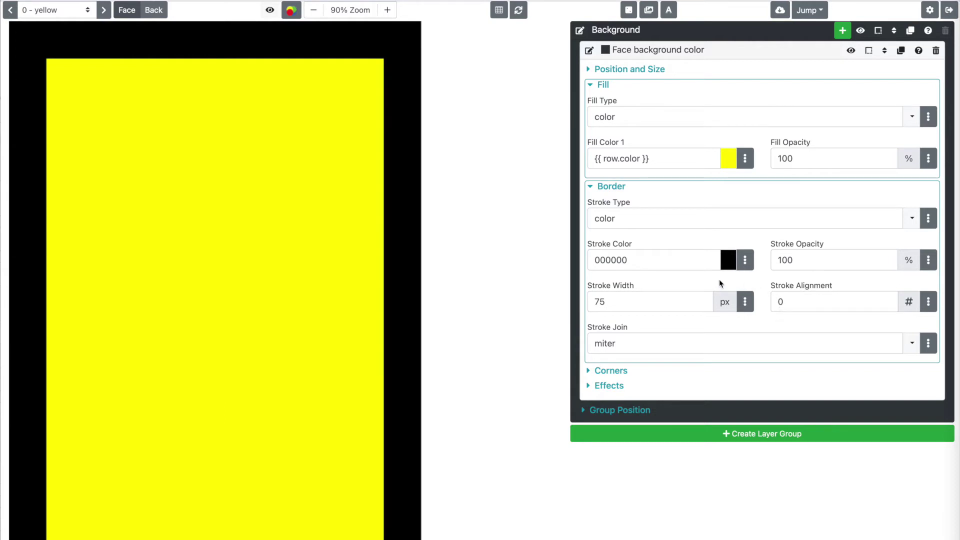
- Set the border's stroke color to white, show the guide overlay again, and collapse the Face background color layer
{"action": "left_click", "coordinate": [657, 262]}
{"action": "type", "text": "white"}
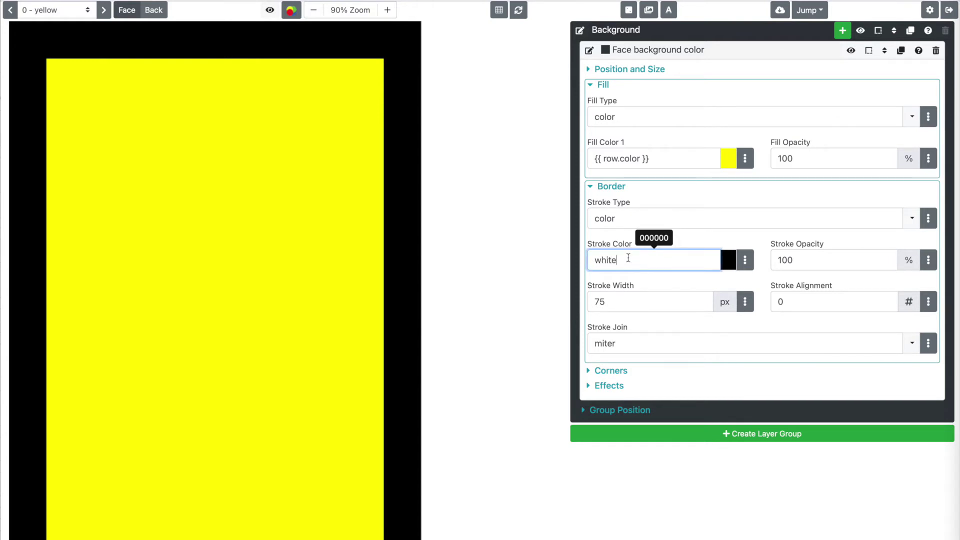
{"action": "key", "text": "Return"}
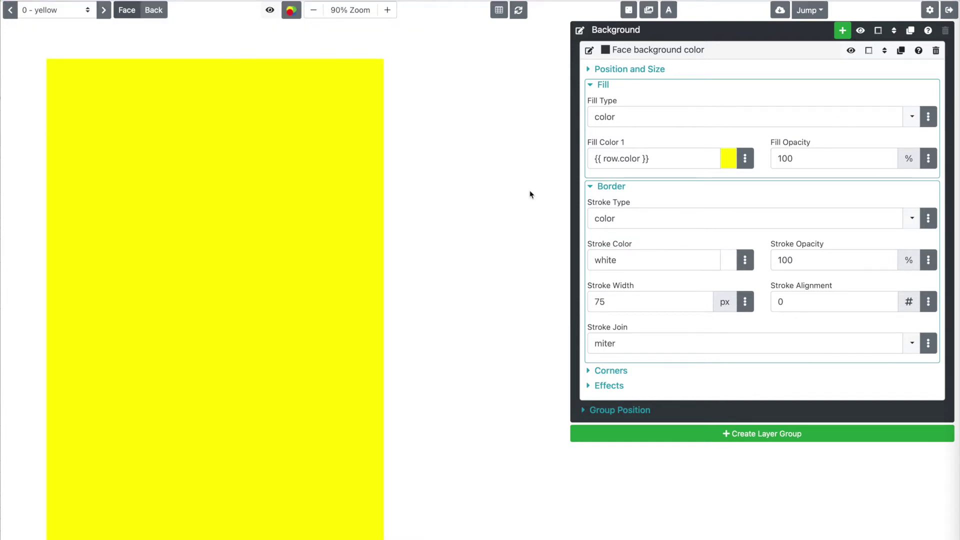
{"action": "left_click", "coordinate": [269, 10]}
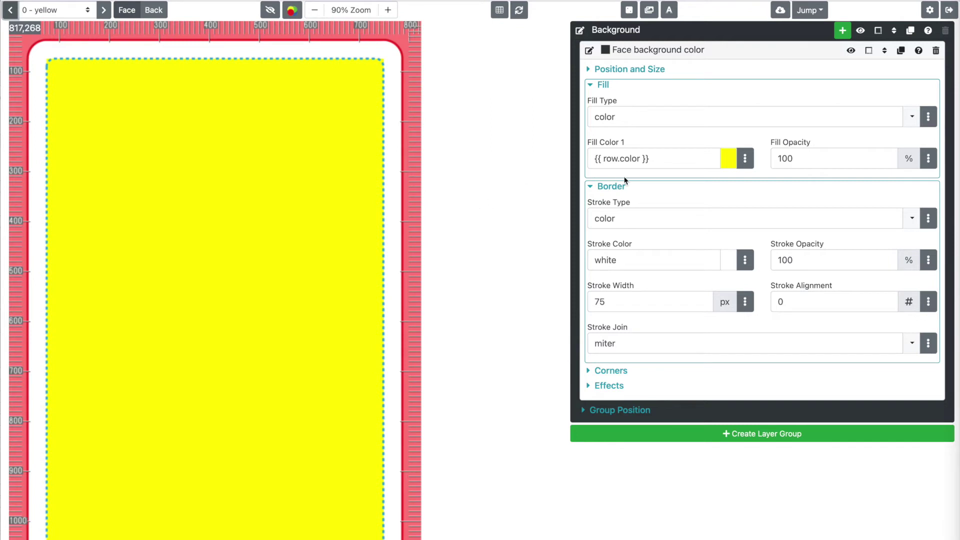
{"action": "left_click", "coordinate": [706, 51]}
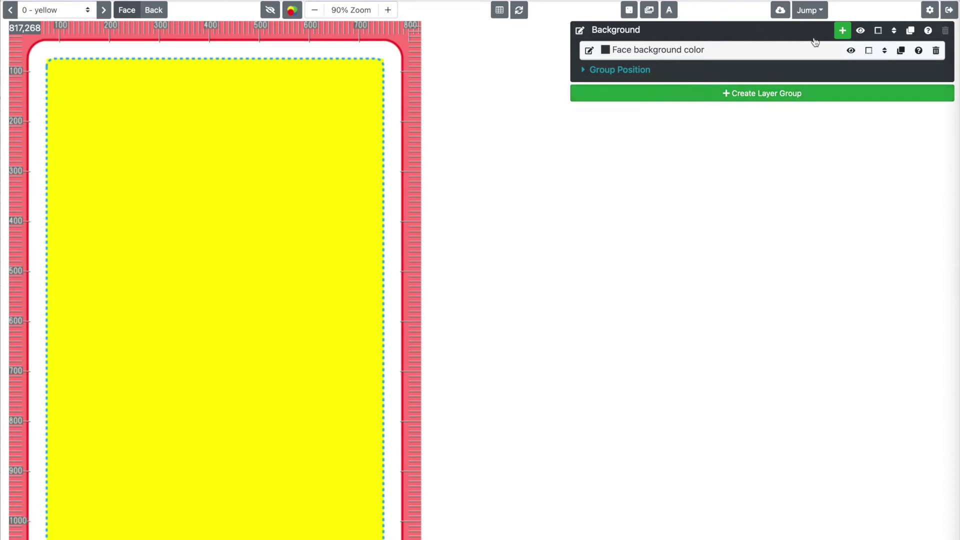
- Add an orb layer to the Background group and name it "Center spot color"
{"action": "left_click", "coordinate": [843, 31]}
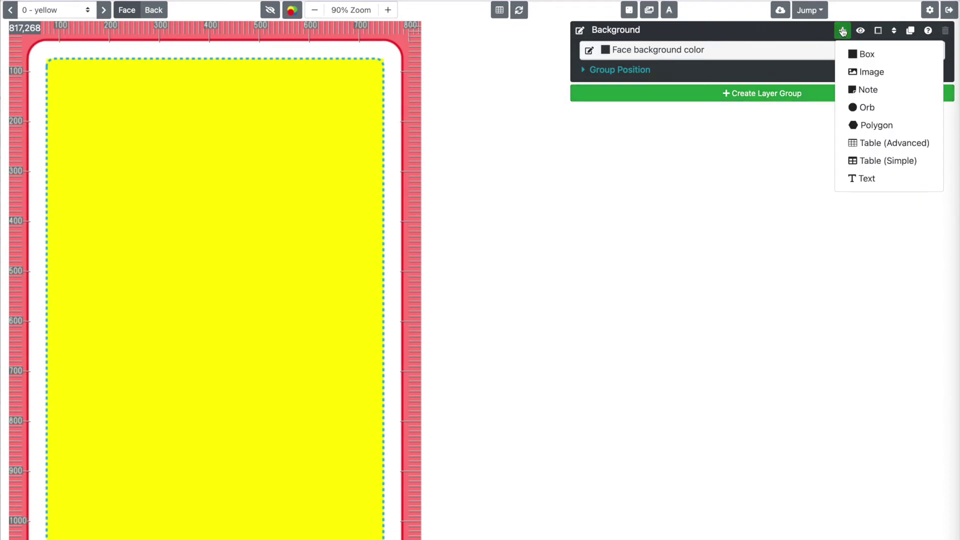
{"action": "left_click", "coordinate": [874, 111]}
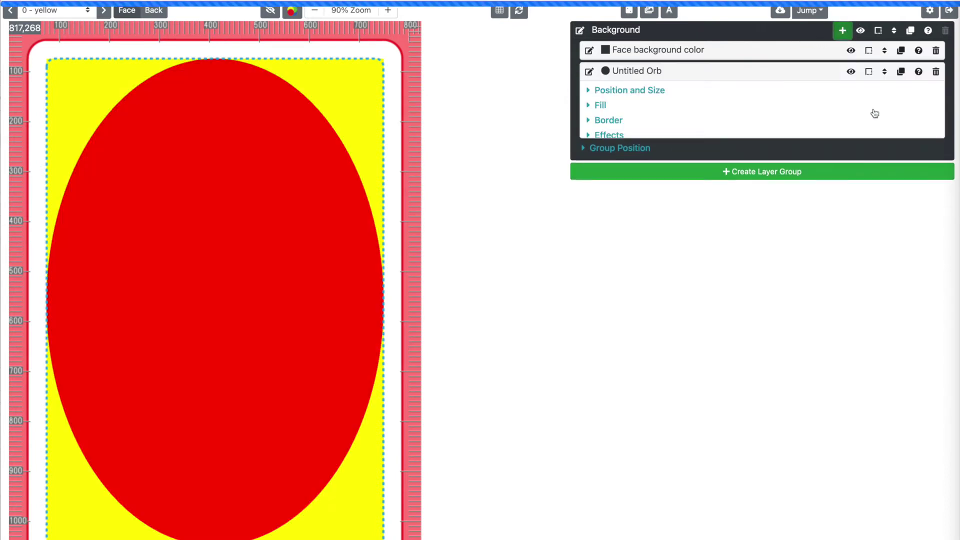
{"action": "left_click", "coordinate": [589, 71]}
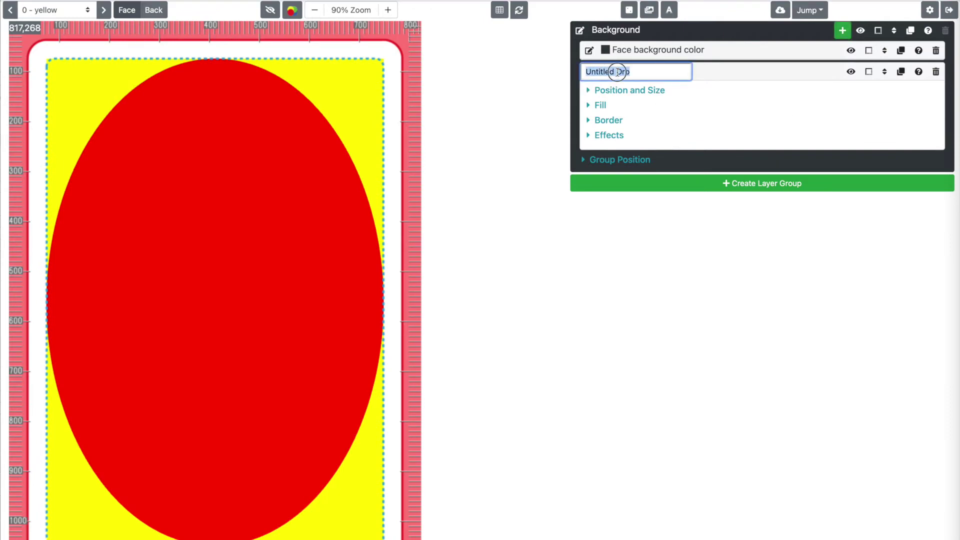
{"action": "key", "text": "BackSpace"}
{"action": "type", "text": "Cent"}
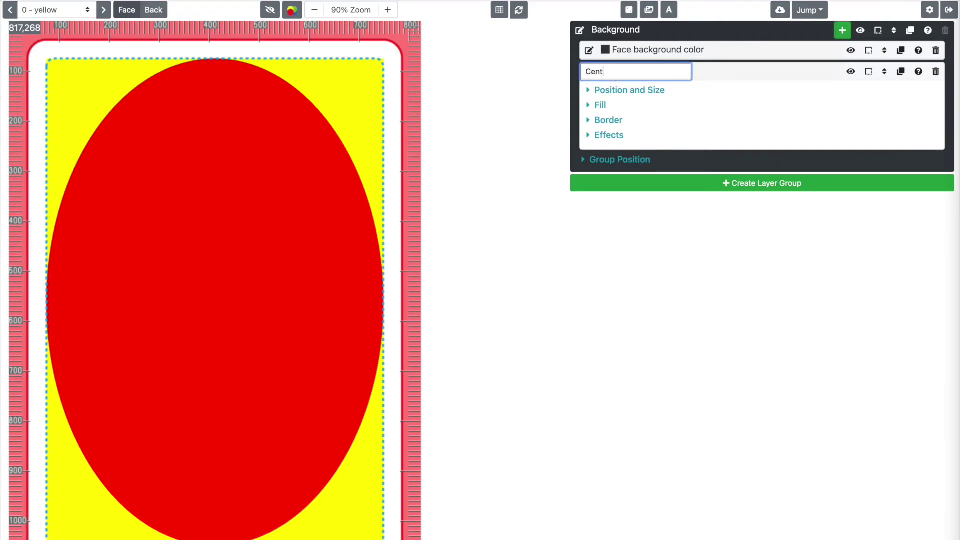
{"action": "type", "text": "er spot color"}
- Center the Center spot color orb horizontally by setting its Left (X) to {{ centerMeX() }}
{"action": "left_click", "coordinate": [622, 93]}
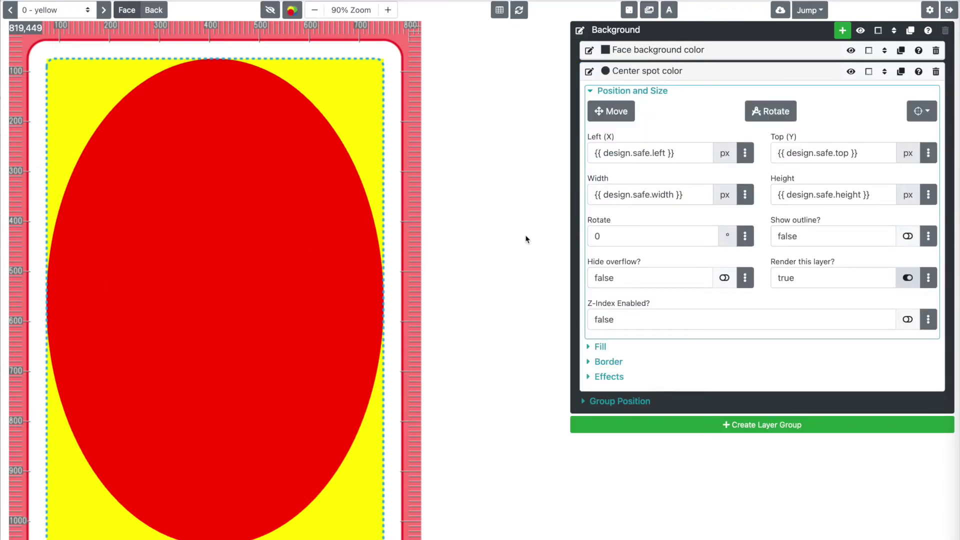
{"action": "left_click", "coordinate": [745, 153]}
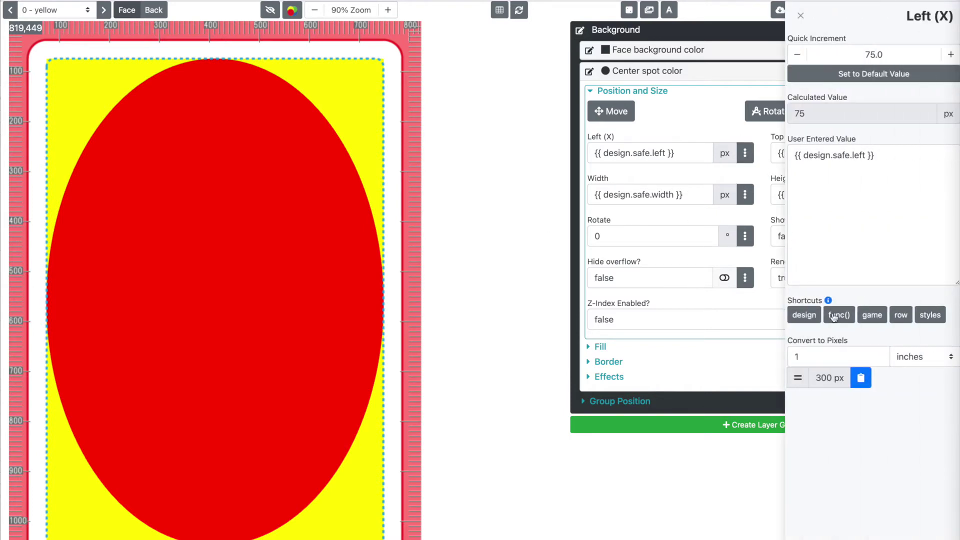
{"action": "left_click", "coordinate": [840, 315]}
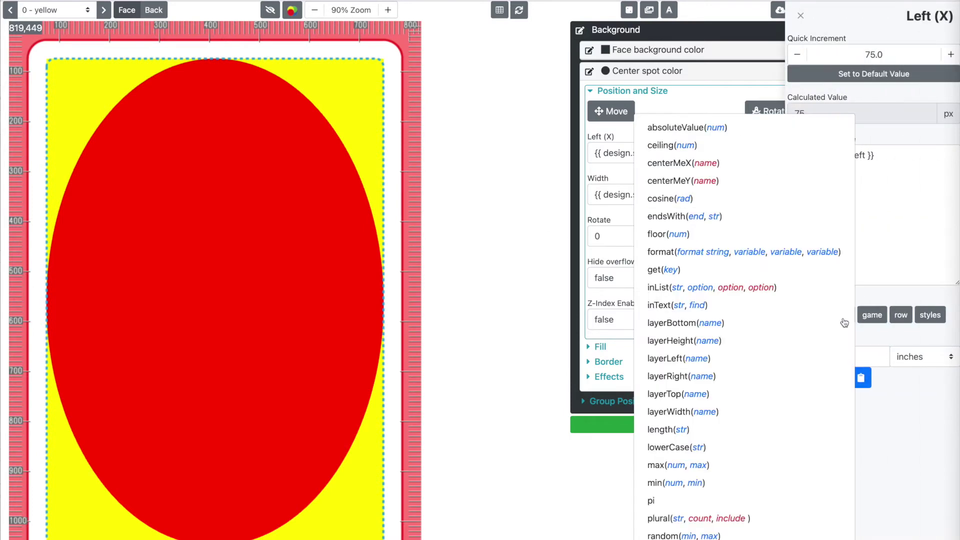
{"action": "left_click", "coordinate": [754, 162]}
{"action": "left_click", "coordinate": [876, 168]}
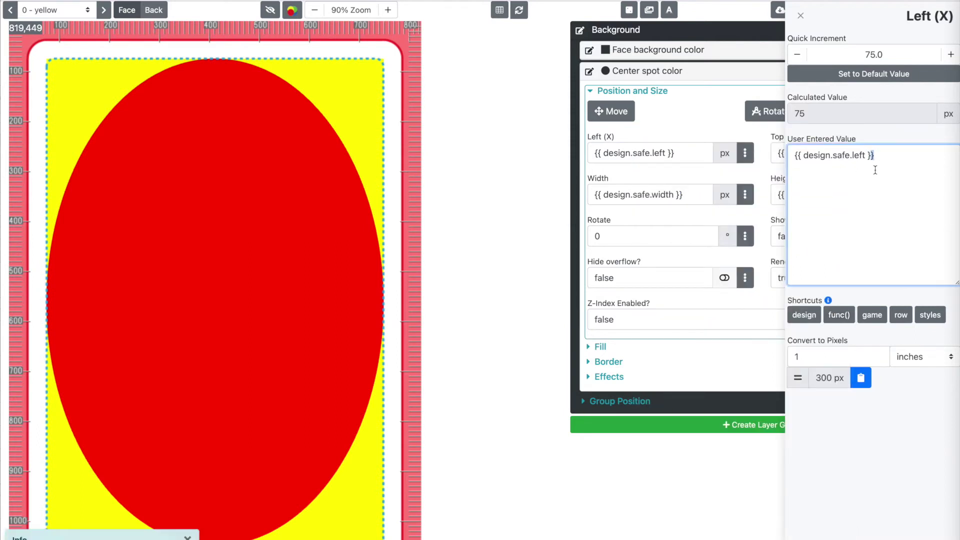
{"action": "key", "text": "ctrl+a"}
{"action": "type", "text": "{{ centerMeX() }}"}
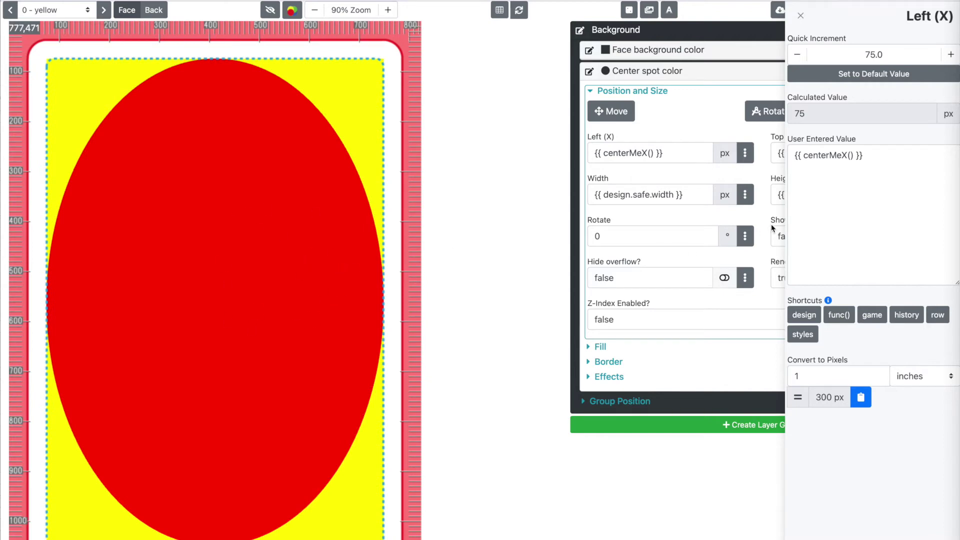
{"action": "left_click", "coordinate": [768, 159]}
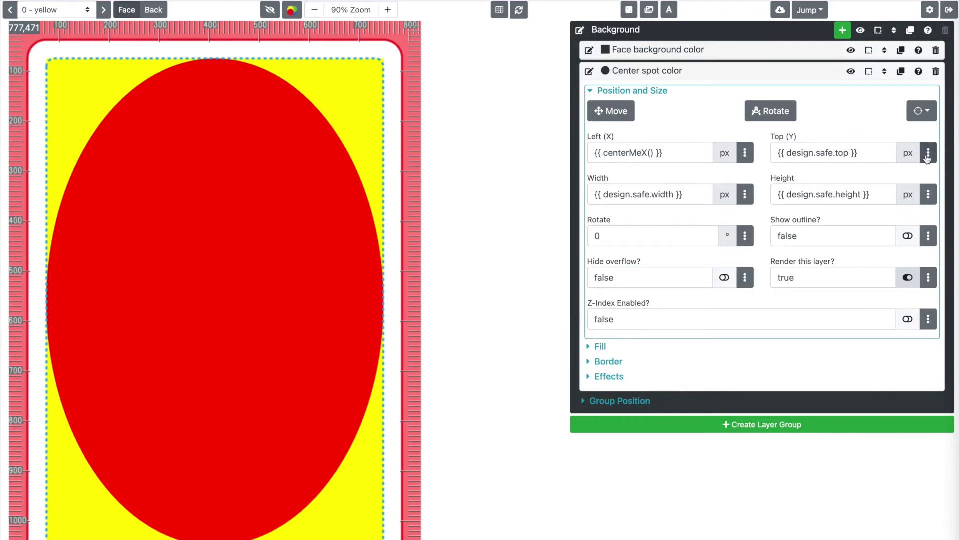
- Center the Center spot color orb vertically by setting its Top (Y) to {{ centerMeY() }}
{"action": "left_click", "coordinate": [928, 153]}
{"action": "left_click", "coordinate": [900, 316]}
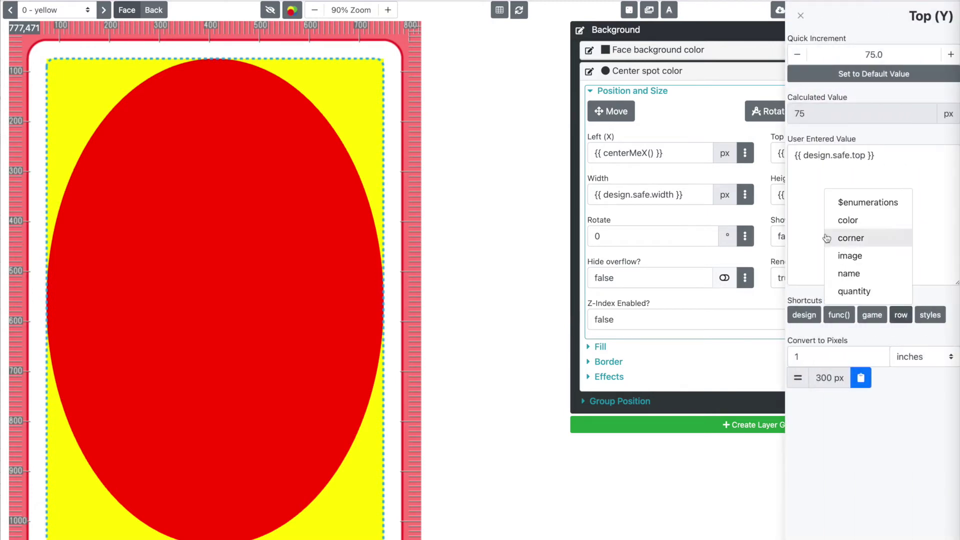
{"action": "left_click", "coordinate": [846, 320]}
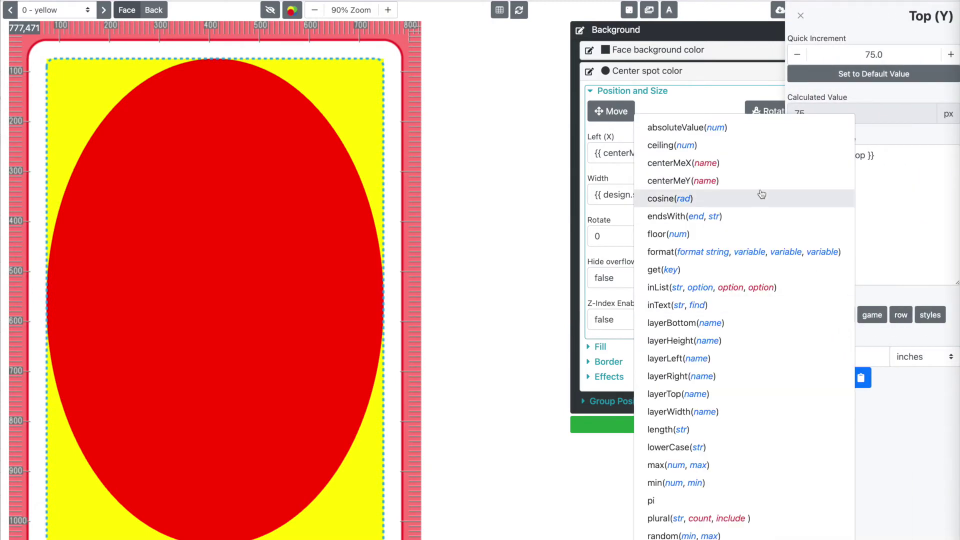
{"action": "triple_click", "coordinate": [872, 174]}
{"action": "type", "text": "{{ centerMeY() }}"}
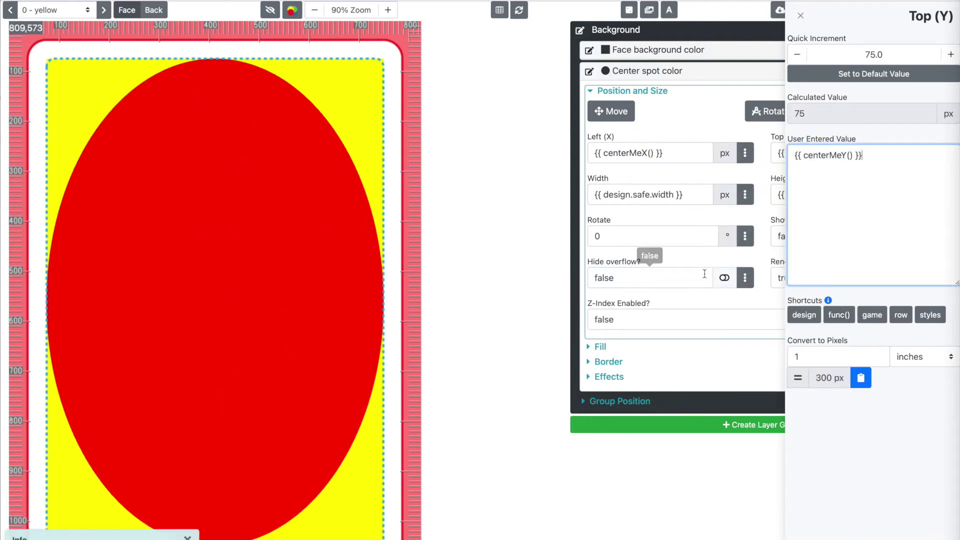
{"action": "left_click", "coordinate": [866, 130]}
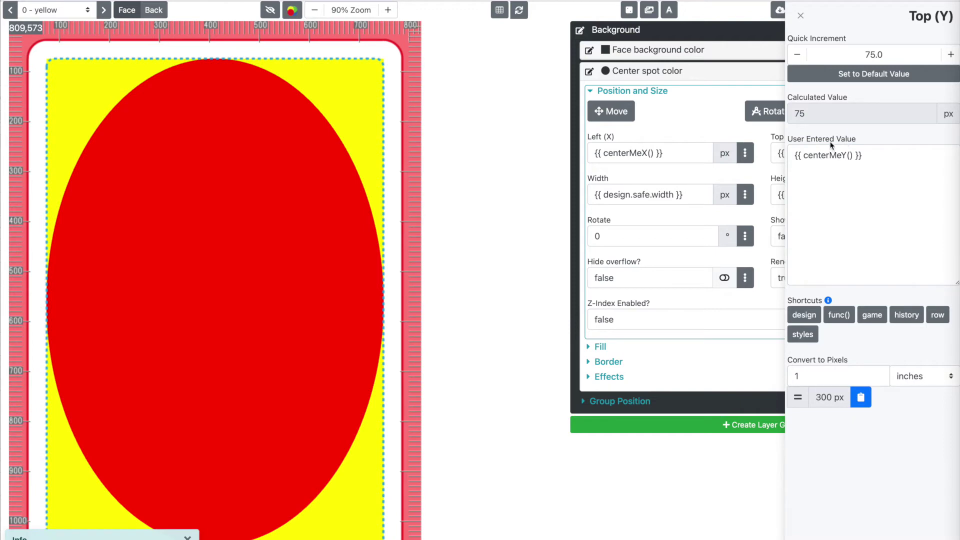
{"action": "left_click", "coordinate": [765, 133]}
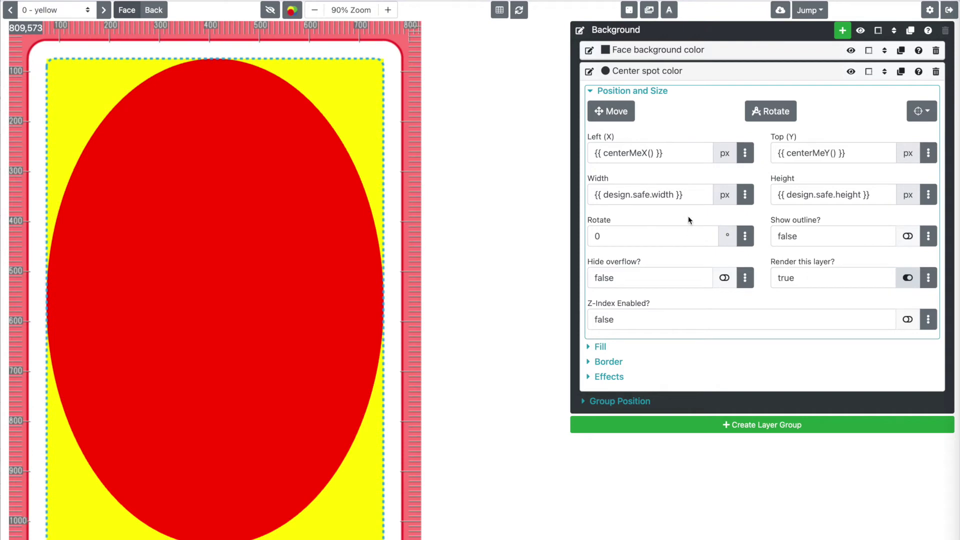
- Set the Center spot color orb's width to 475 px and its height to 830 px
{"action": "triple_click", "coordinate": [689, 193]}
{"action": "type", "text": "475"}
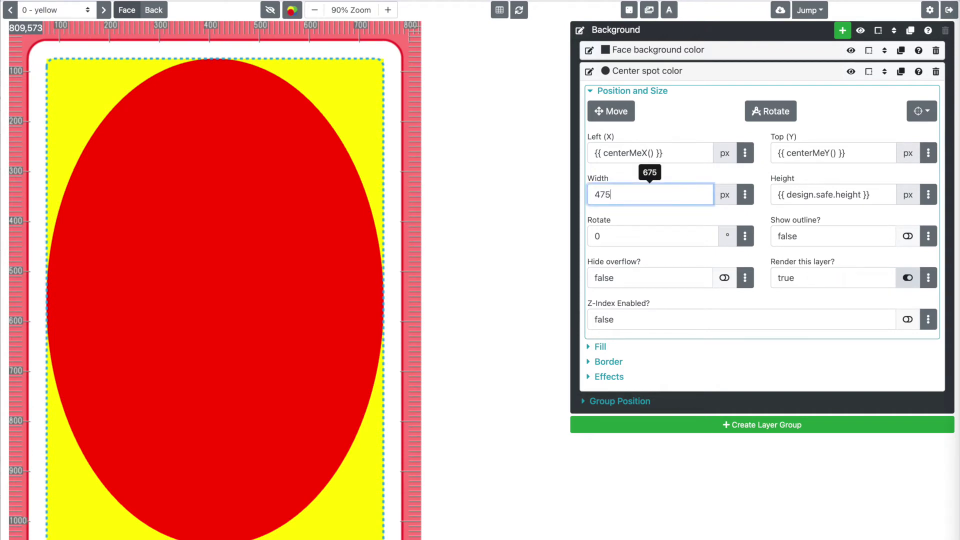
{"action": "key", "text": "Tab"}
{"action": "mouse_move", "coordinate": [824, 186]}
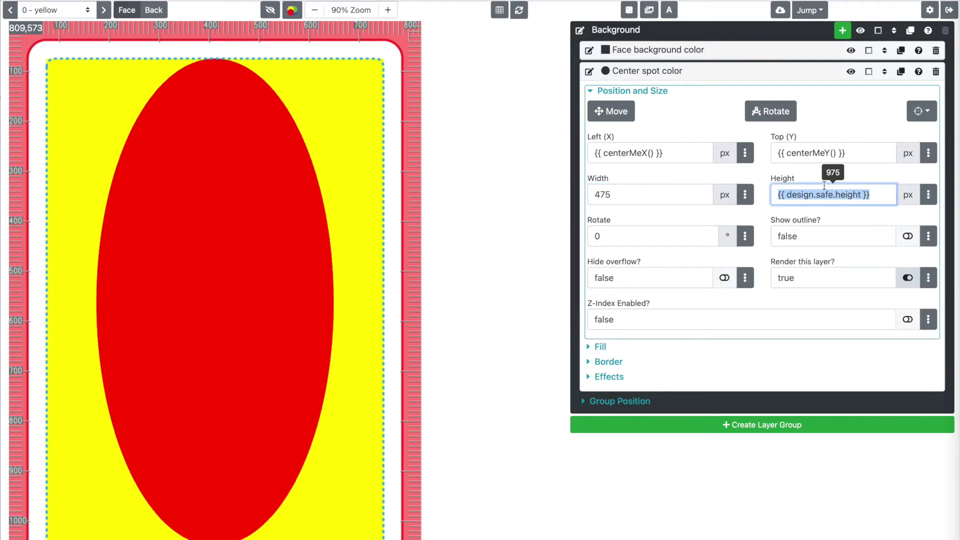
{"action": "type", "text": "830"}
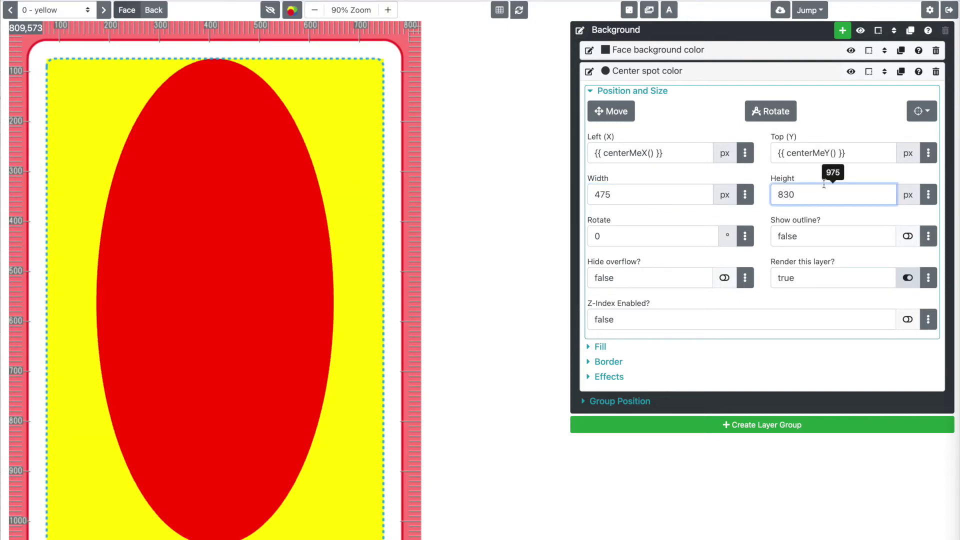
{"action": "left_click", "coordinate": [819, 170]}
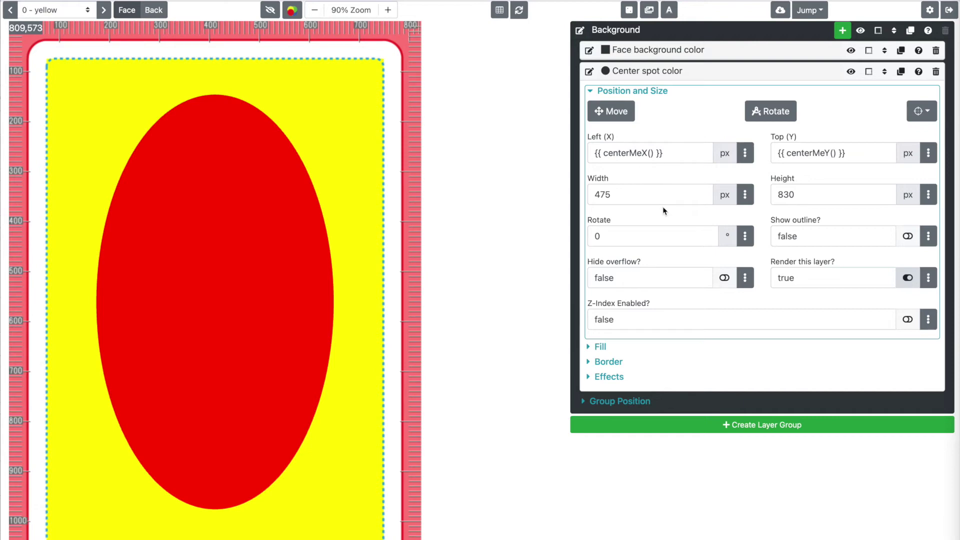
- Rotate the Center spot color orb by 28 degrees
{"action": "left_click", "coordinate": [636, 234]}
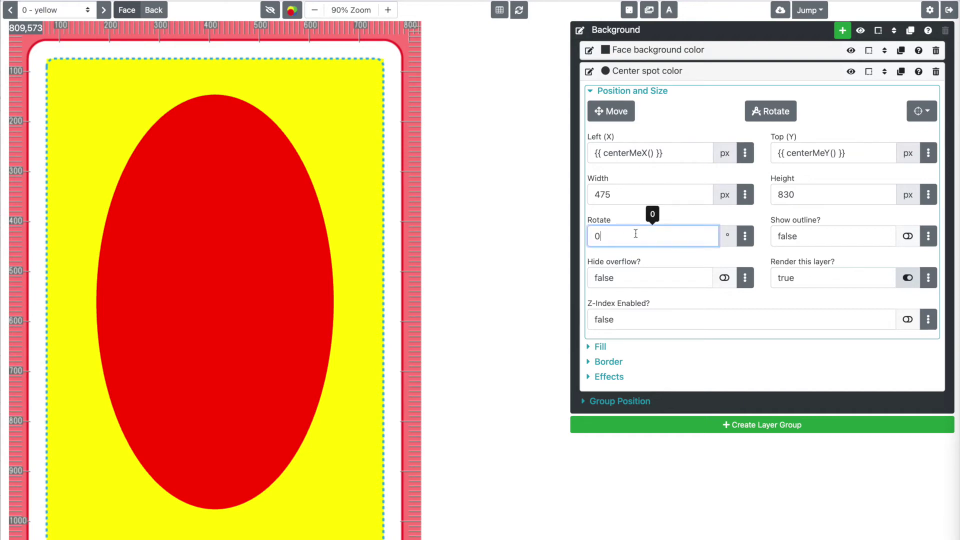
{"action": "type", "text": "28"}
{"action": "left_click", "coordinate": [625, 222]}
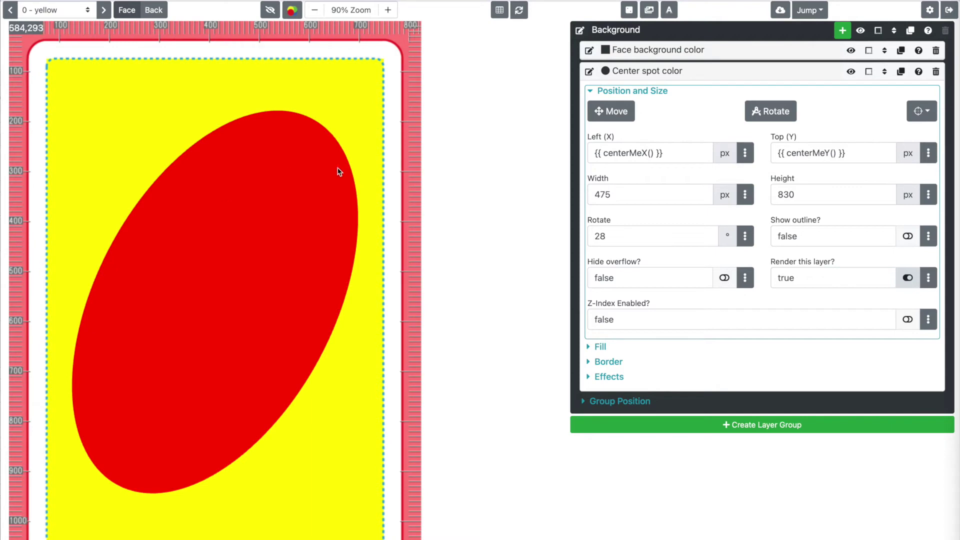
- Set the Center spot color orb's Fill Color 1 to white and collapse the layer
{"action": "left_click", "coordinate": [601, 352]}
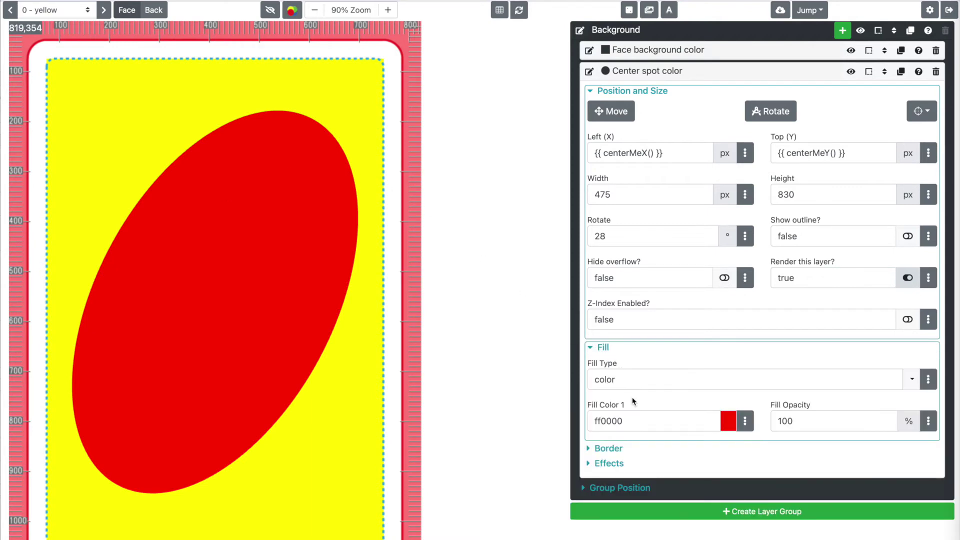
{"action": "double_click", "coordinate": [641, 422]}
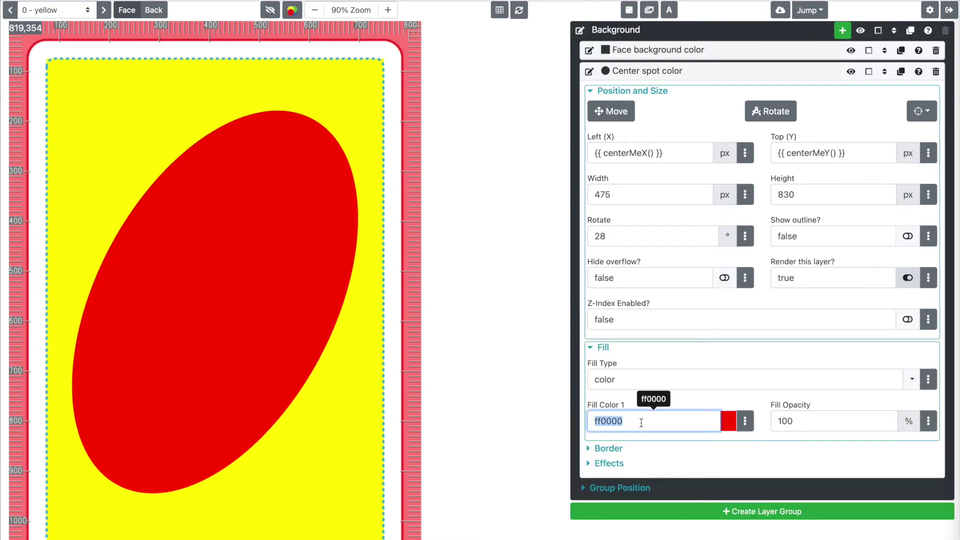
{"action": "type", "text": "white"}
{"action": "key", "text": "Return"}
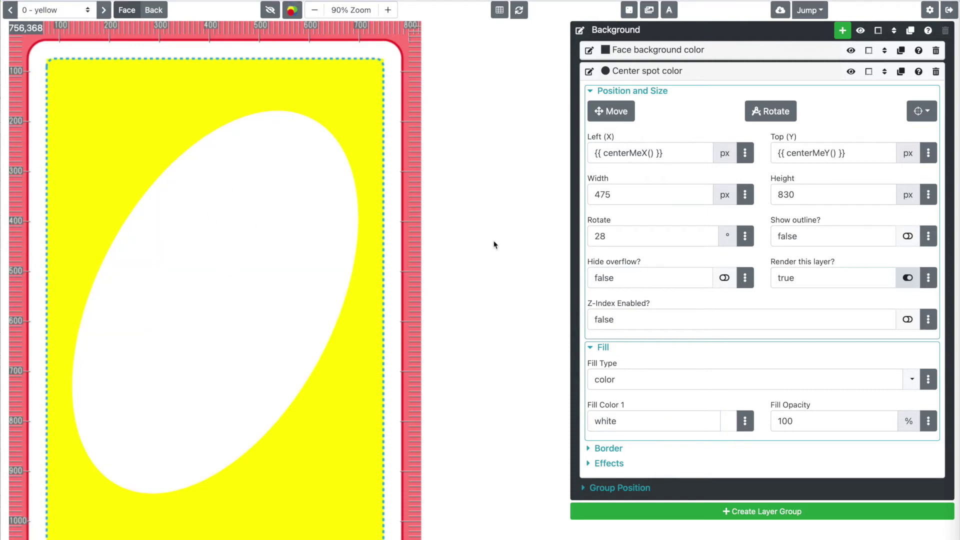
{"action": "left_click", "coordinate": [673, 71]}
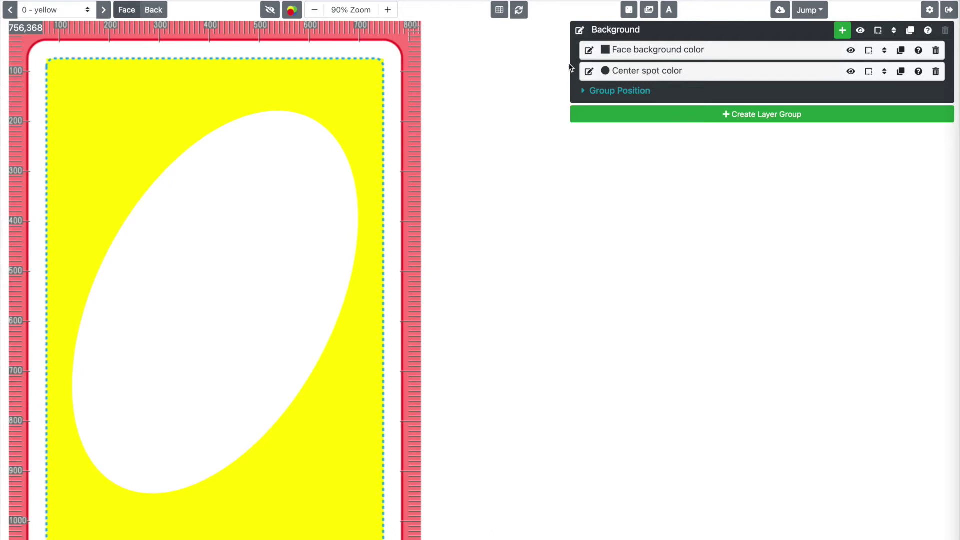
- Collapse the Background group and create a new layer group named "Top Left Corner"
{"action": "left_click", "coordinate": [701, 31]}
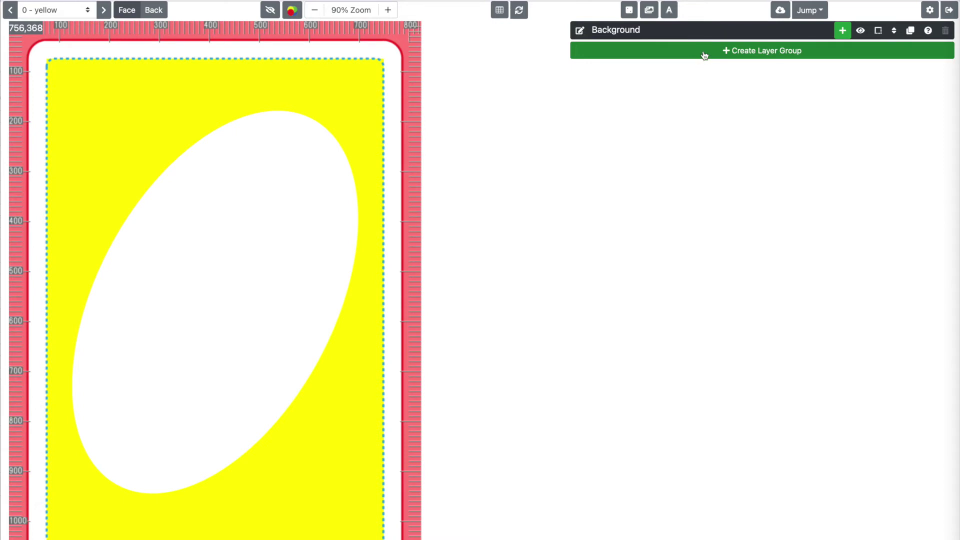
{"action": "left_click", "coordinate": [705, 53]}
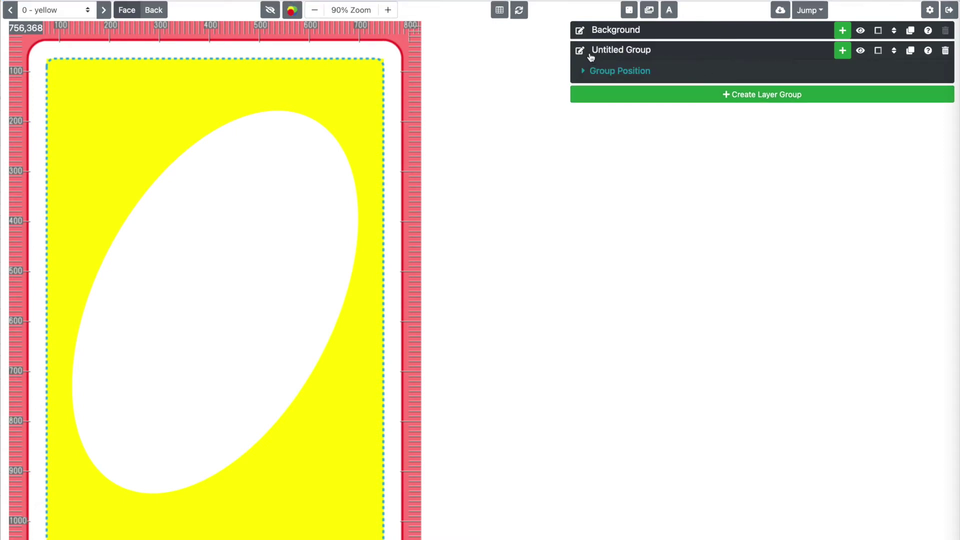
{"action": "left_click", "coordinate": [579, 50]}
{"action": "triple_click", "coordinate": [606, 51]}
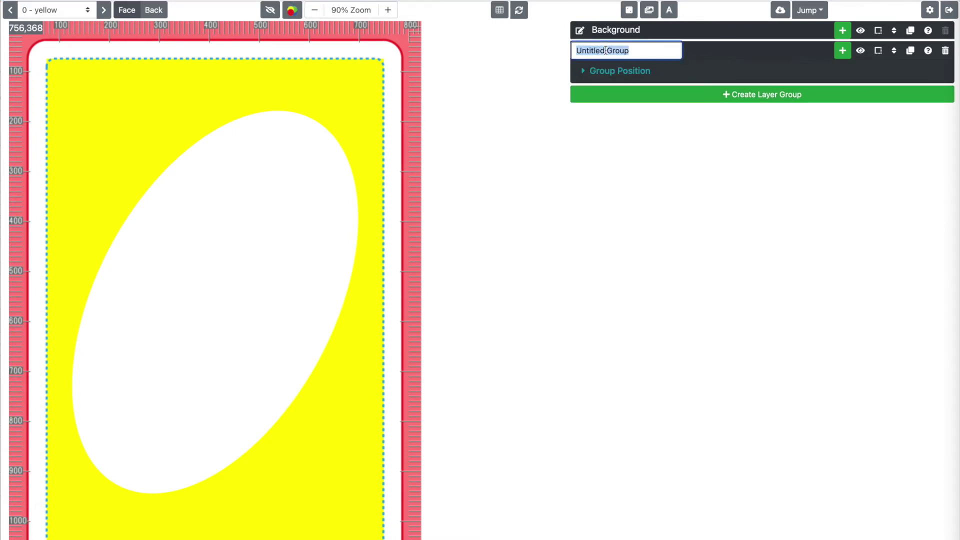
{"action": "type", "text": "Top Le"}
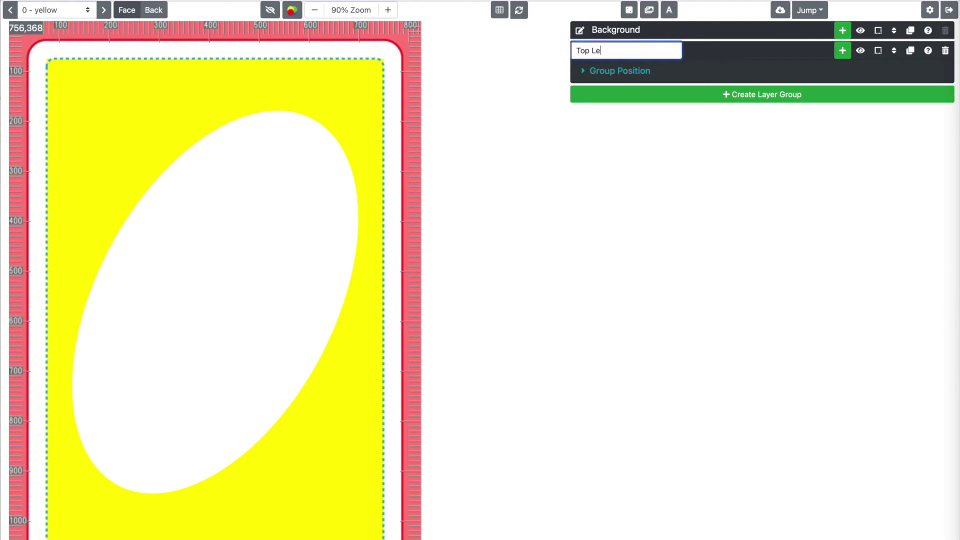
{"action": "type", "text": "ft Corner"}
{"action": "left_click", "coordinate": [560, 79]}
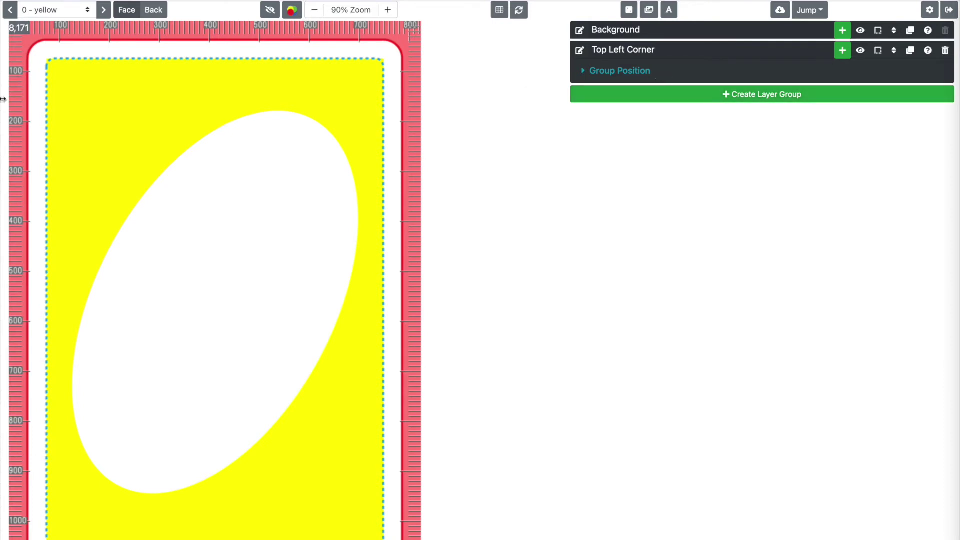
- Add a text layer to the Top Left Corner group and turn on its outline
{"action": "left_click", "coordinate": [843, 50]}
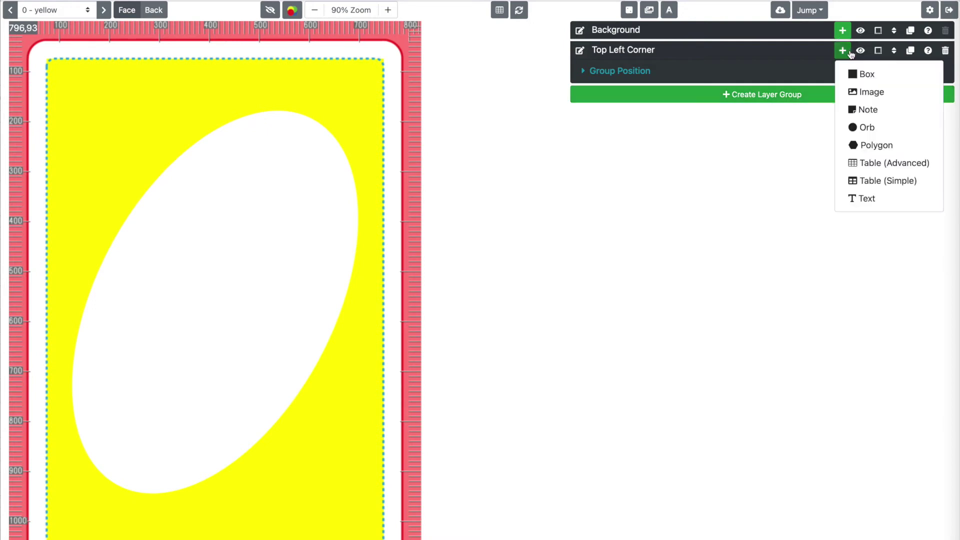
{"action": "left_click", "coordinate": [849, 196]}
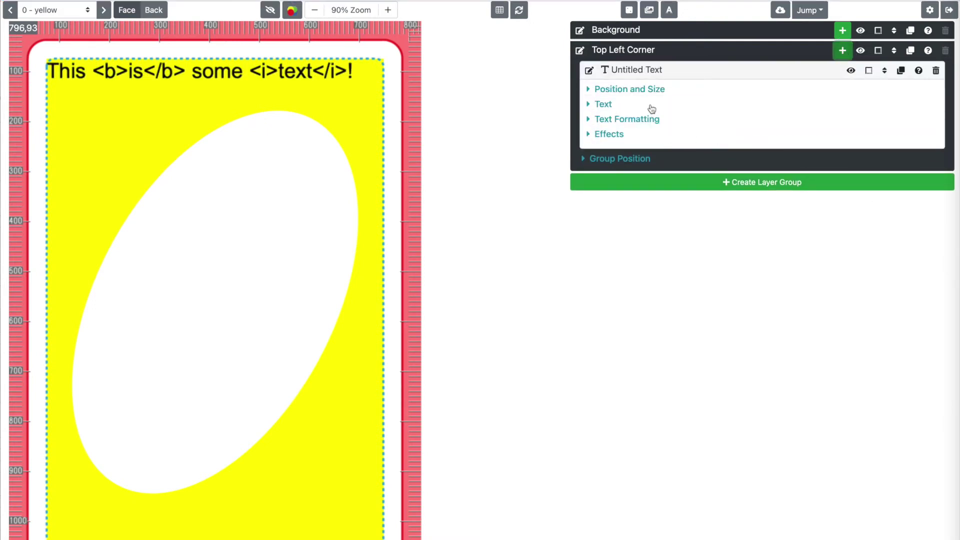
{"action": "left_click", "coordinate": [628, 90]}
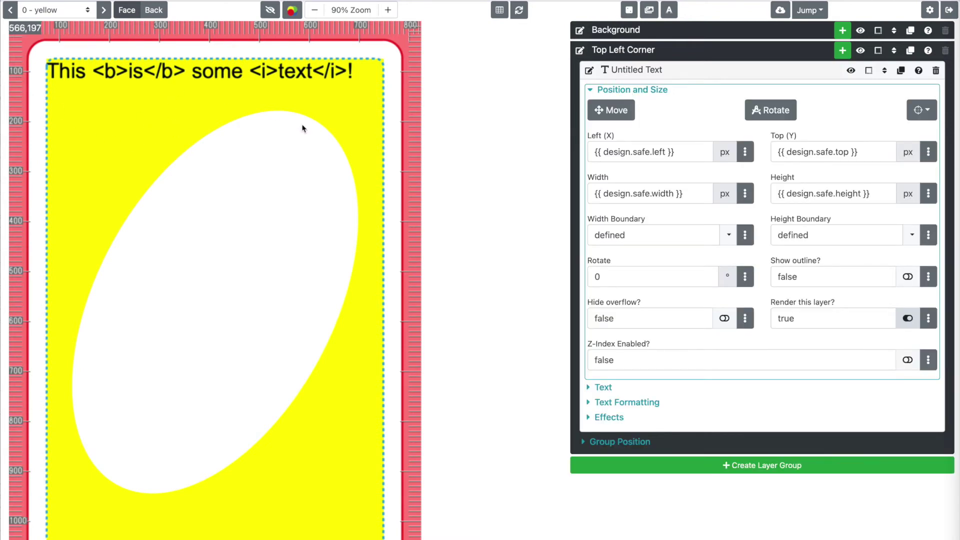
{"action": "left_click", "coordinate": [907, 276]}
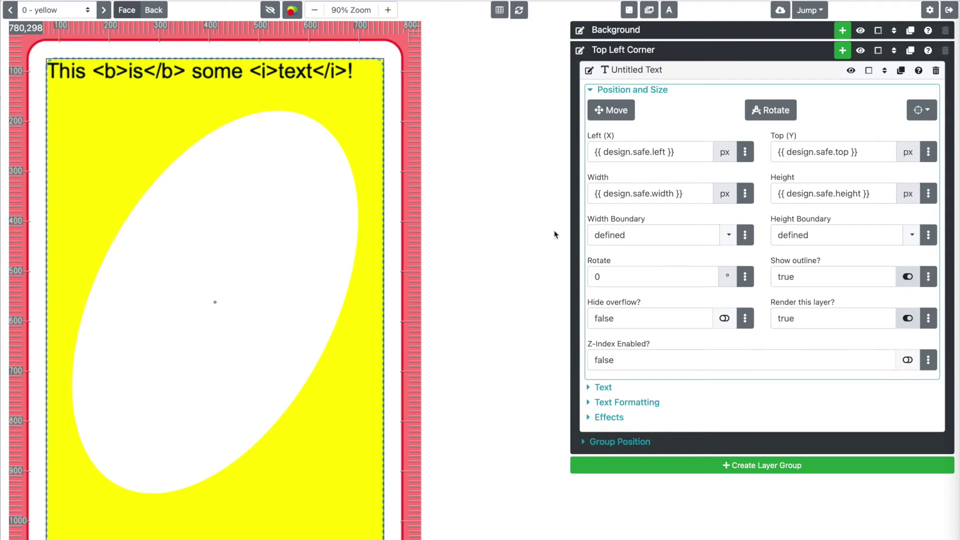
- Set the width of the new text layer to 200 px
{"action": "left_click", "coordinate": [671, 193]}
{"action": "type", "text": "200"}
{"action": "key", "text": "Tab"}
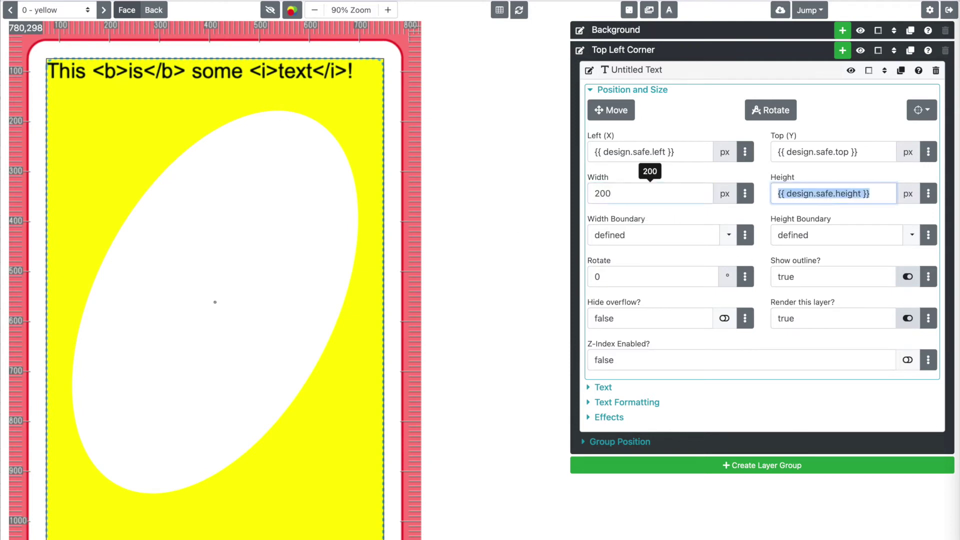
- Set the text layer's height to 200 px and collapse its position and size settings
{"action": "type", "text": "200"}
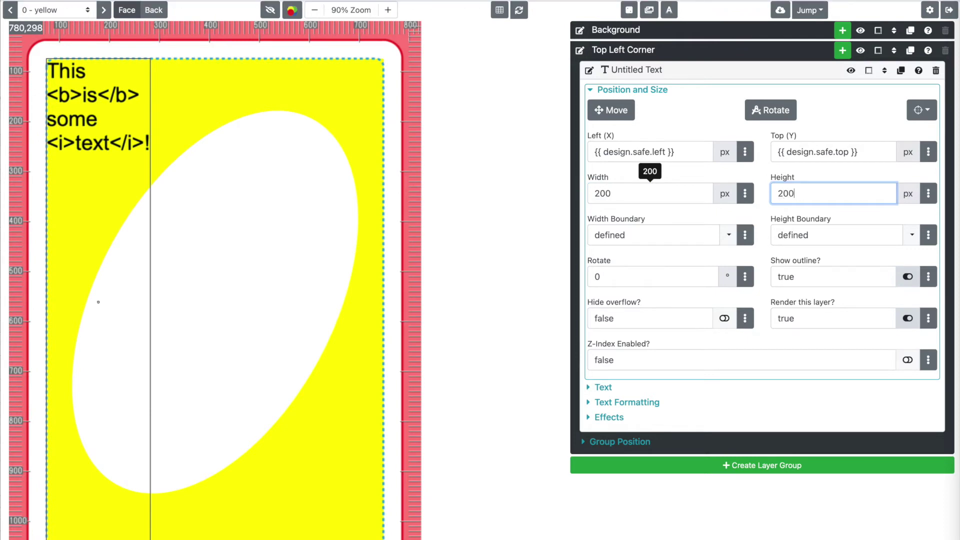
{"action": "key", "text": "Tab"}
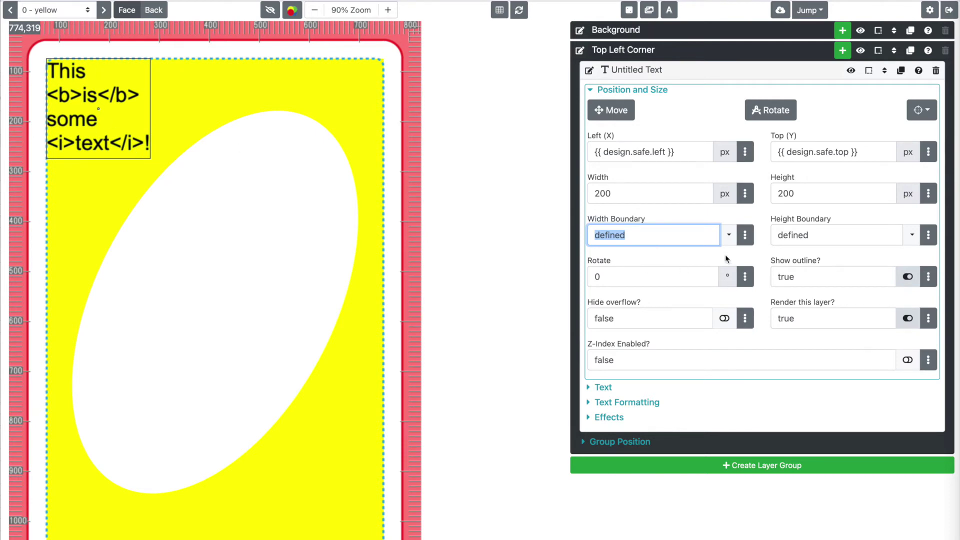
{"action": "left_click", "coordinate": [664, 95]}
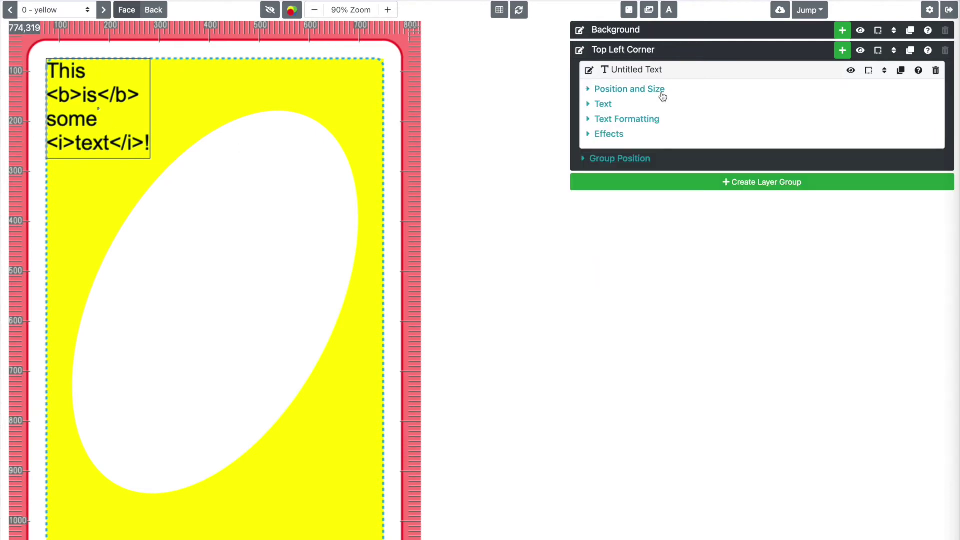
- Replace the layer's sample text with the data-driven value {{ row.corner }}
{"action": "left_click", "coordinate": [613, 104]}
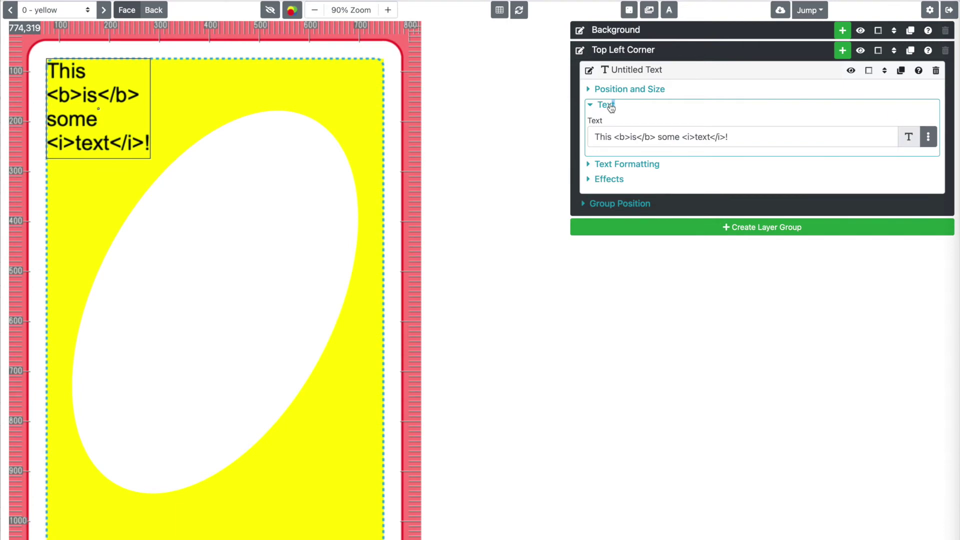
{"action": "left_click", "coordinate": [928, 137]}
{"action": "left_click", "coordinate": [900, 282]}
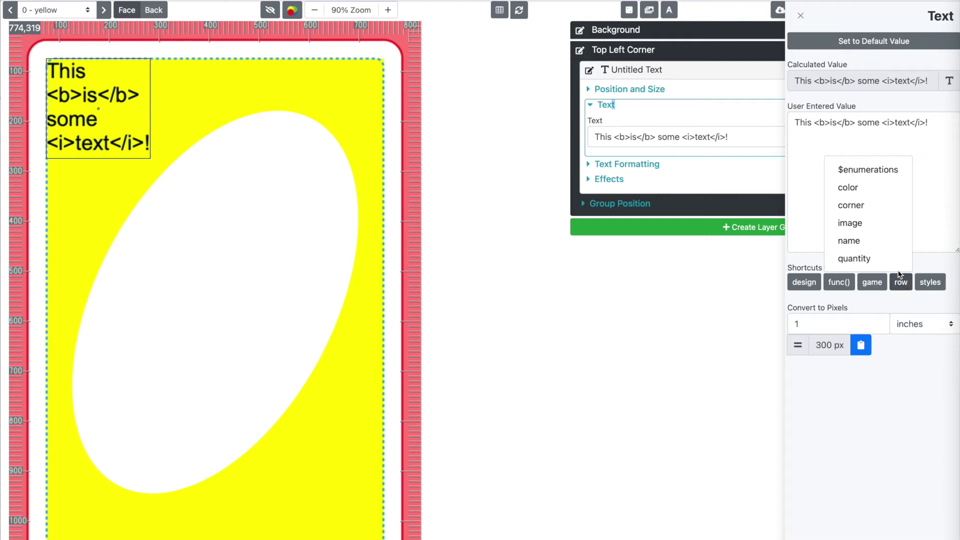
{"action": "left_click", "coordinate": [866, 204]}
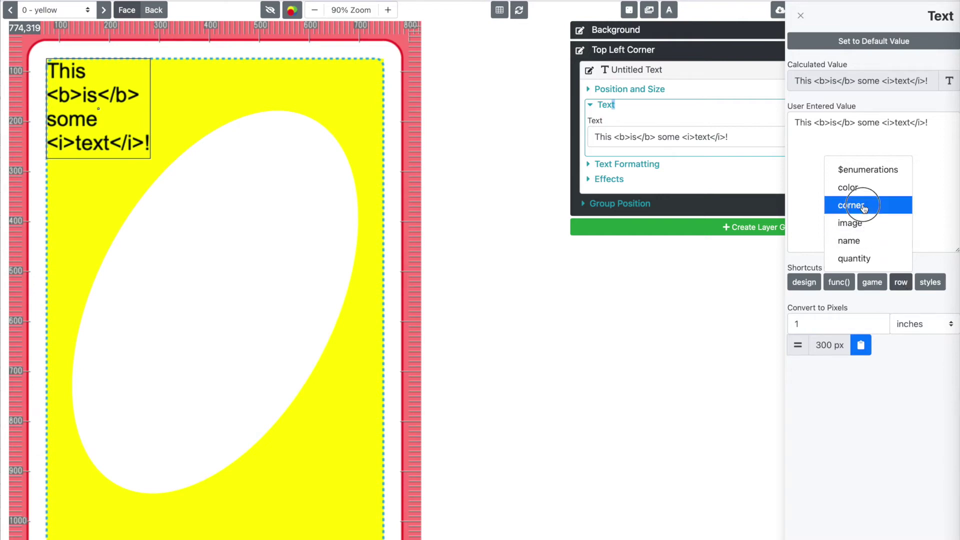
{"action": "triple_click", "coordinate": [872, 197]}
{"action": "type", "text": "{{ row.corner }}"}
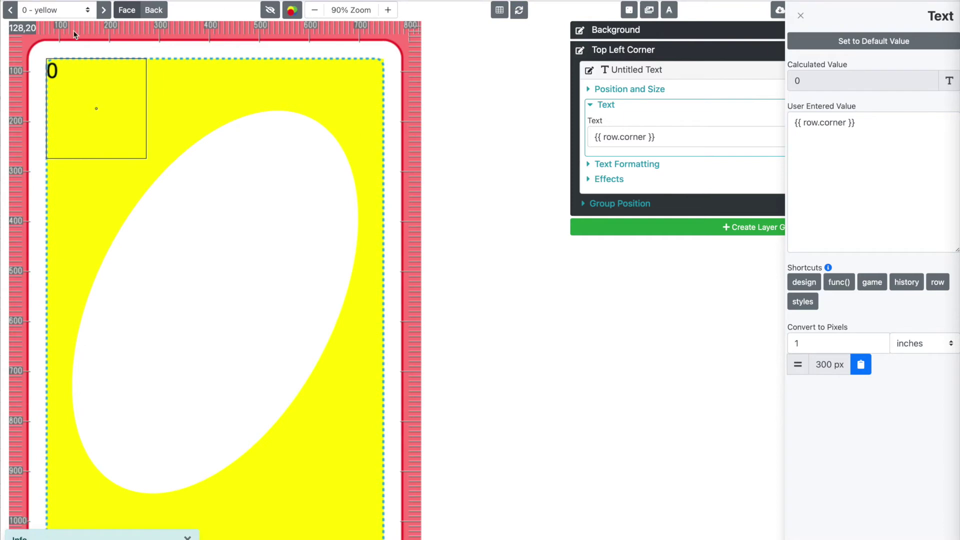
- Preview the corner text on the 1 - green and 5 - blue cards and close the text value editor
{"action": "left_click", "coordinate": [70, 11]}
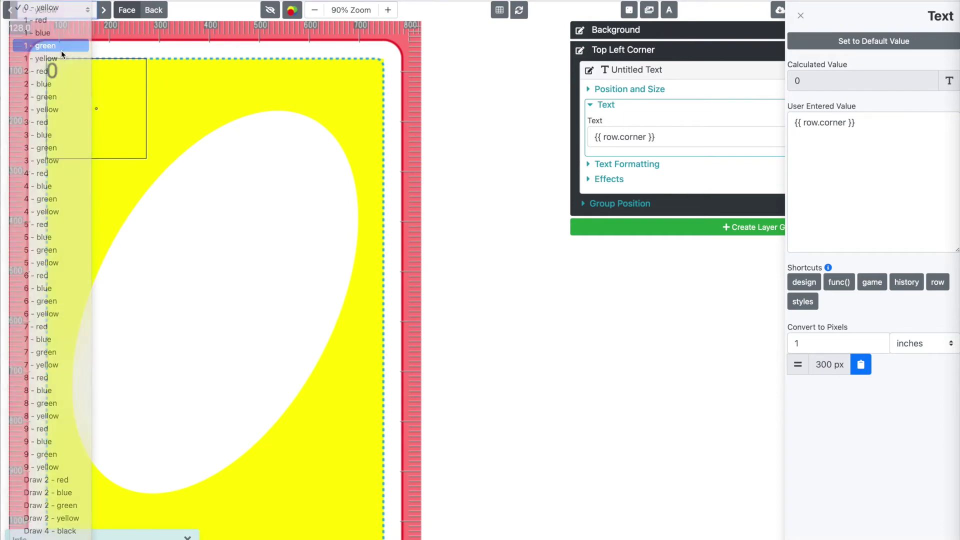
{"action": "left_click", "coordinate": [61, 50]}
{"action": "left_click", "coordinate": [68, 12]}
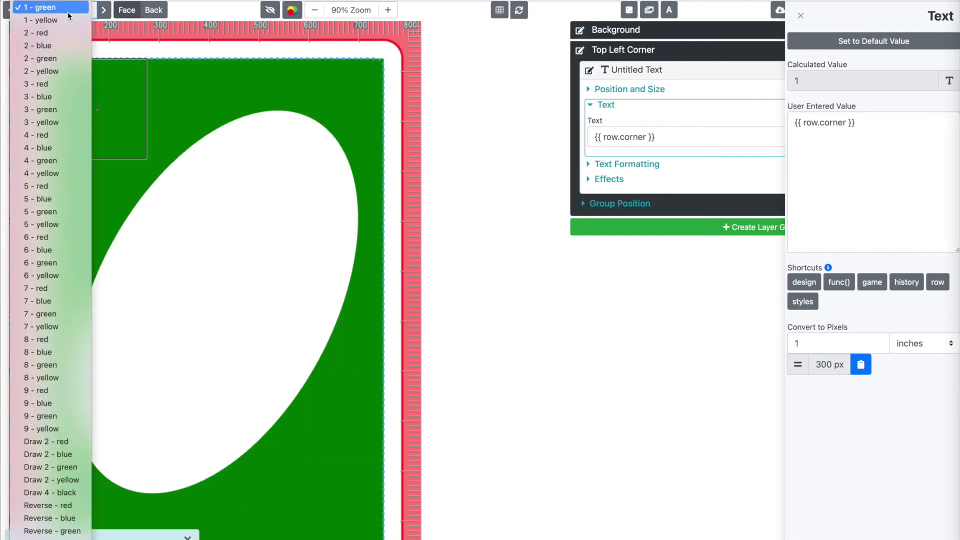
{"action": "left_click", "coordinate": [64, 198]}
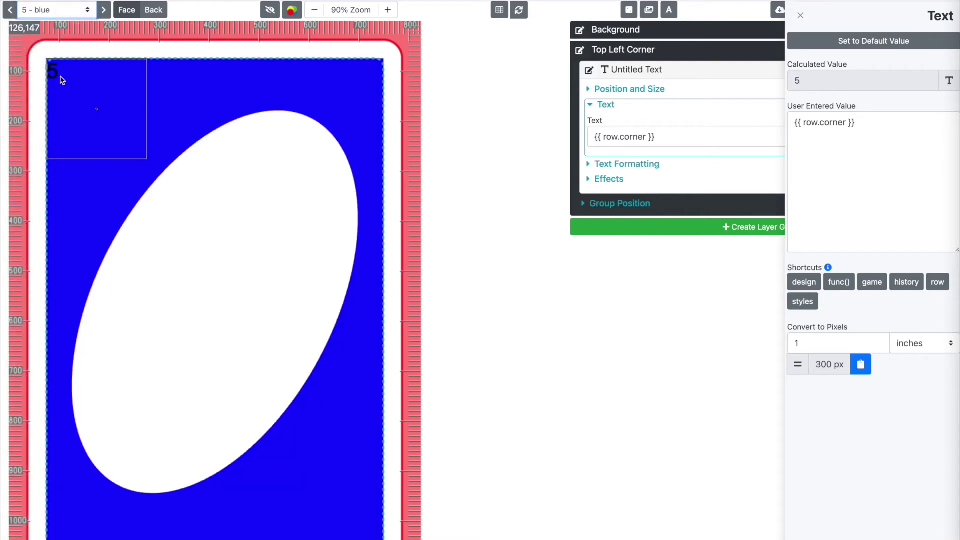
{"action": "left_click", "coordinate": [636, 321]}
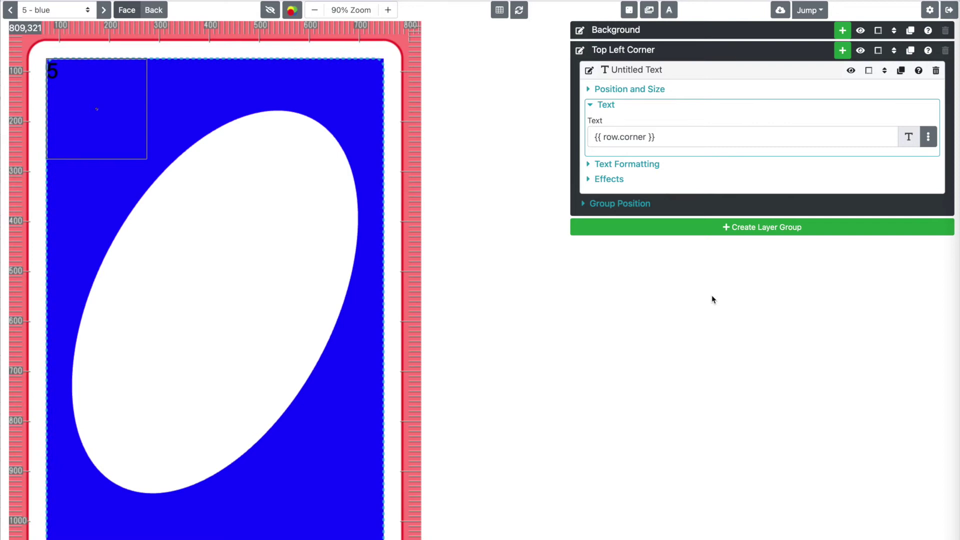
- Align the corner text to center horizontally and middle vertically
{"action": "left_click", "coordinate": [606, 105]}
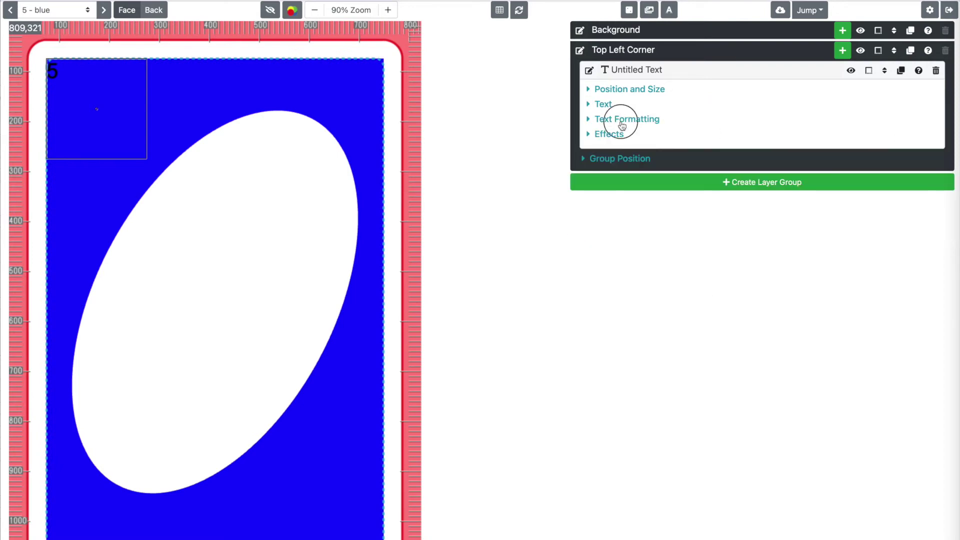
{"action": "left_click", "coordinate": [620, 120]}
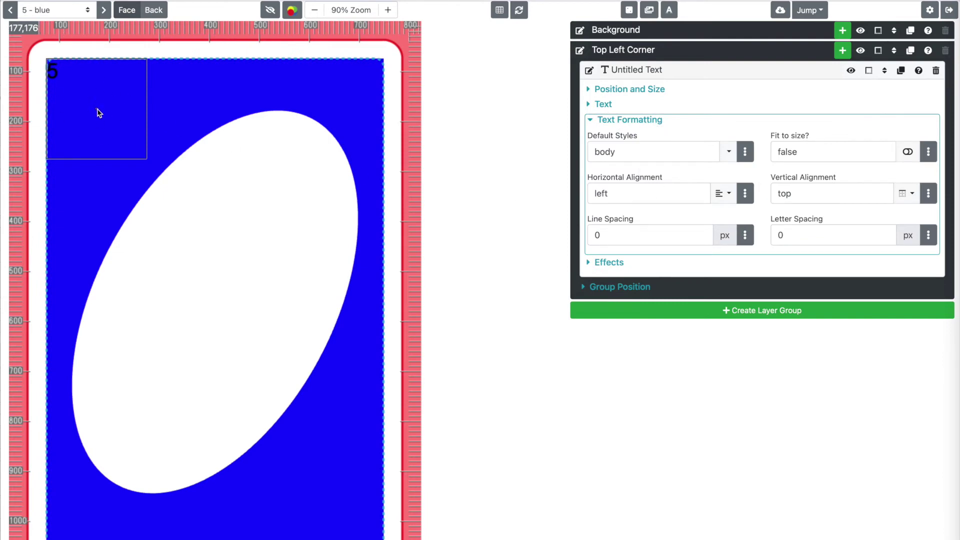
{"action": "left_click", "coordinate": [723, 193]}
{"action": "left_click", "coordinate": [679, 234]}
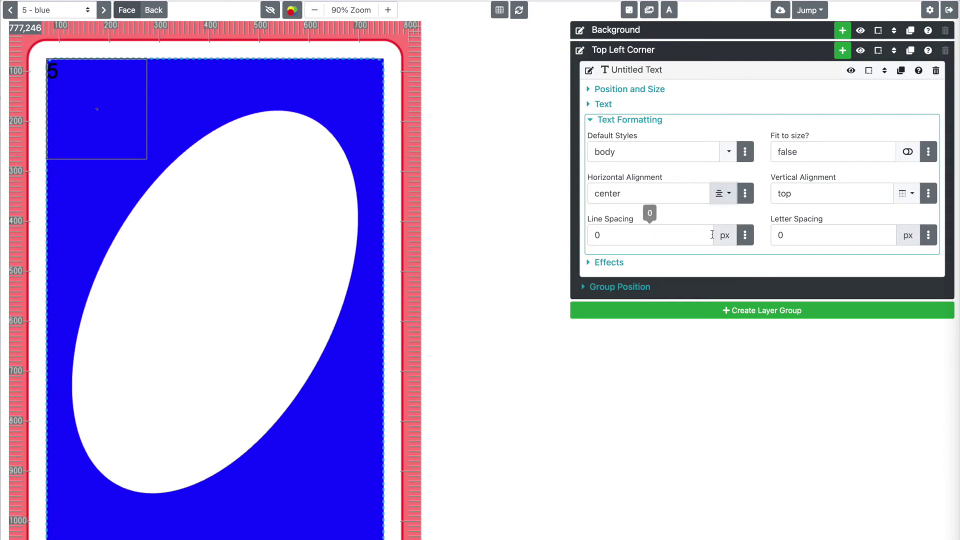
{"action": "left_click", "coordinate": [907, 193]}
{"action": "left_click", "coordinate": [897, 235]}
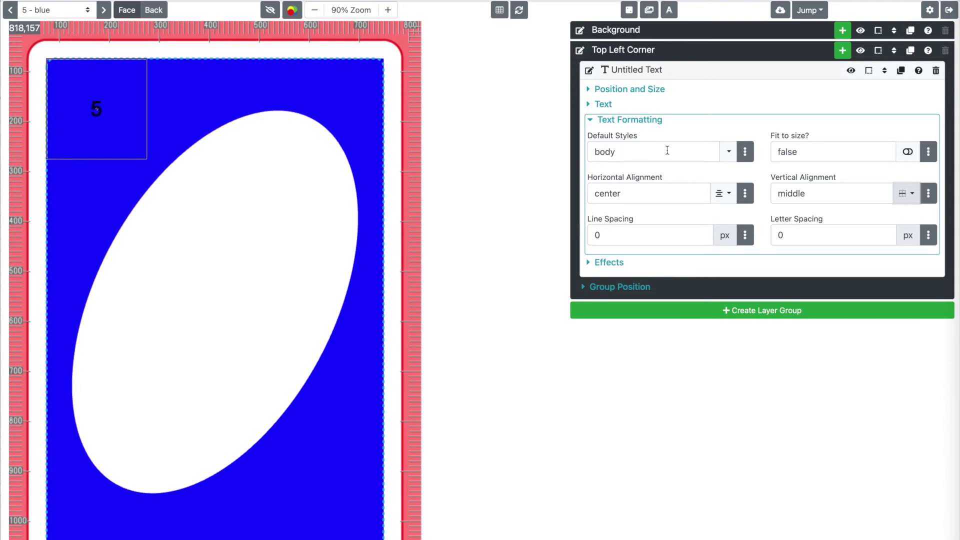
- Apply the corner default style to the text and preview it on the Draw 2 - green card
{"action": "left_click", "coordinate": [729, 153]}
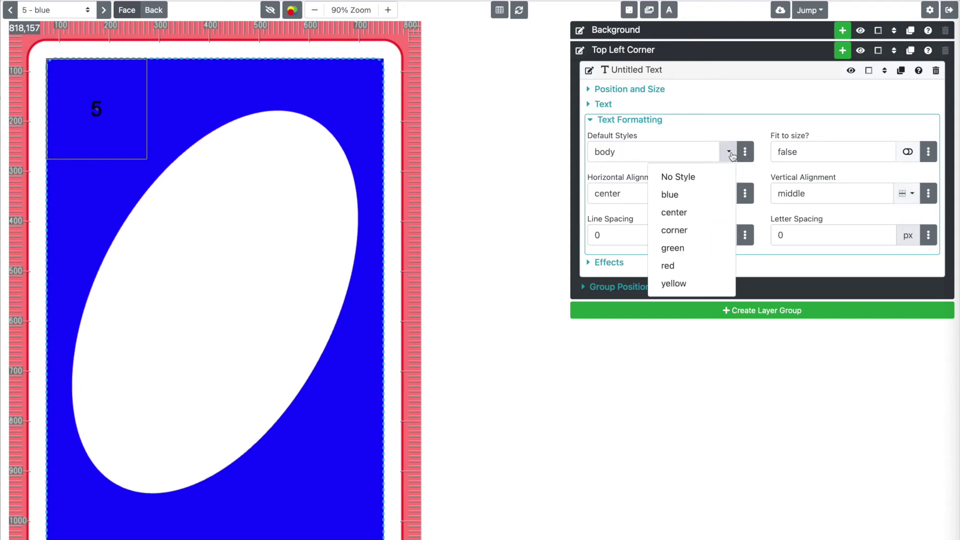
{"action": "left_click", "coordinate": [696, 234]}
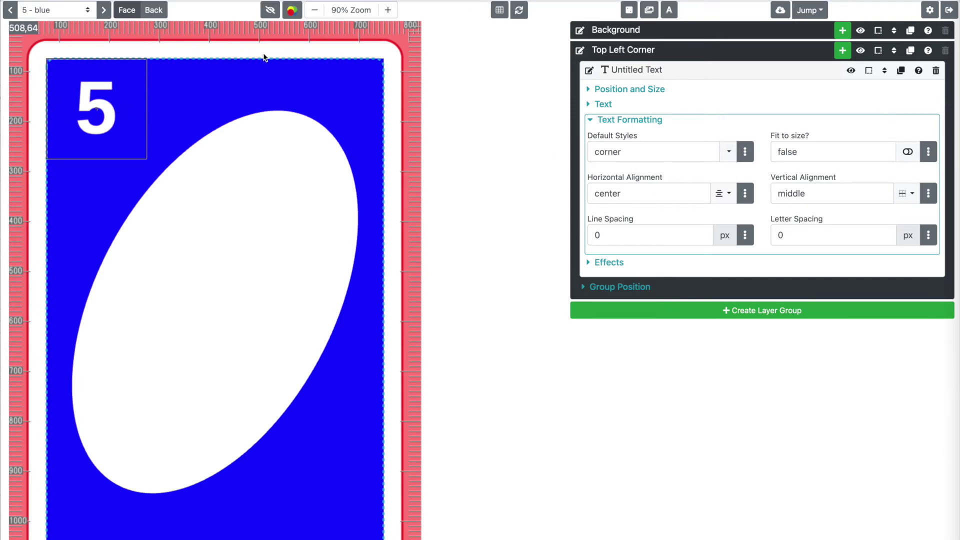
{"action": "left_click", "coordinate": [59, 12]}
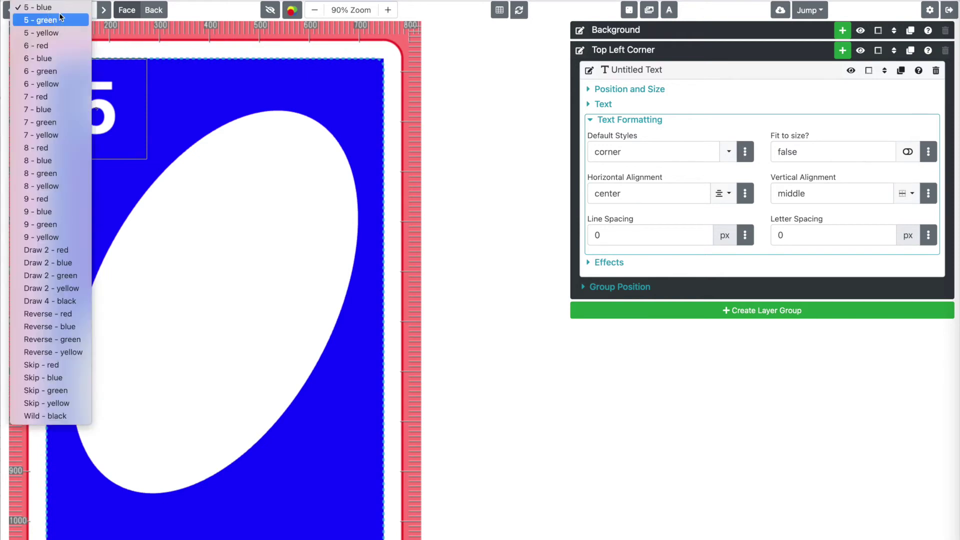
{"action": "left_click", "coordinate": [77, 274]}
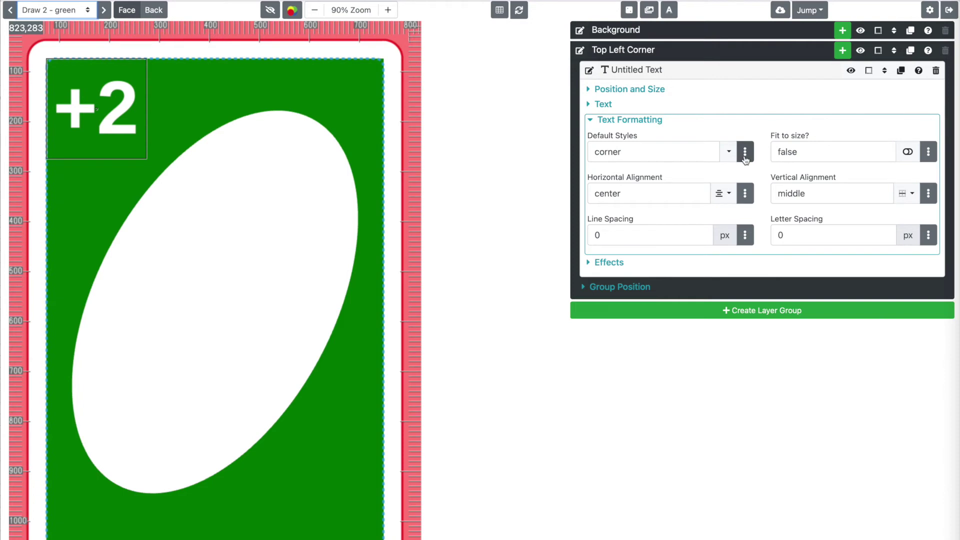
- Turn off the text layer's outline and collapse the layer
{"action": "left_click", "coordinate": [650, 90]}
{"action": "left_click", "coordinate": [908, 277]}
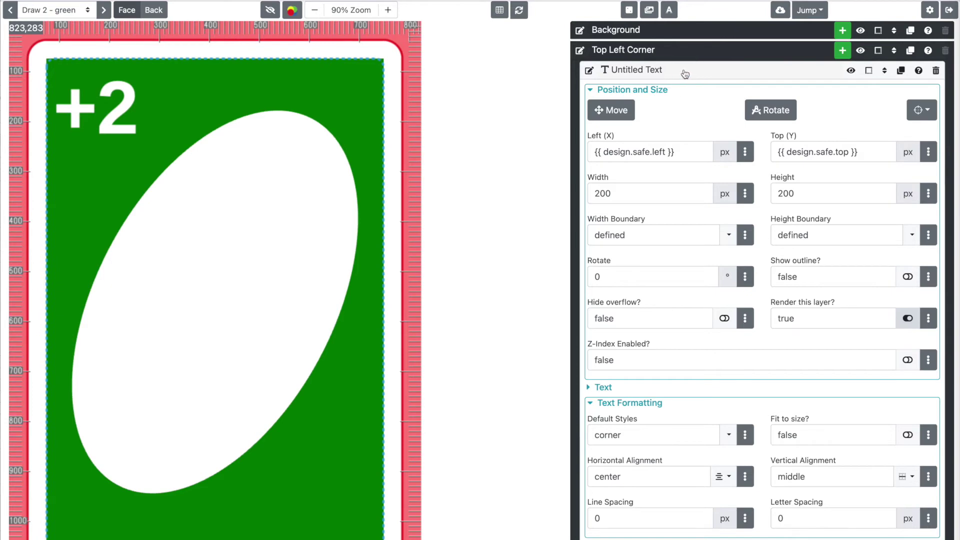
{"action": "left_click", "coordinate": [641, 76]}
- Rename the untitled text layer as "Top Left Corner Text"
{"action": "left_click", "coordinate": [589, 70]}
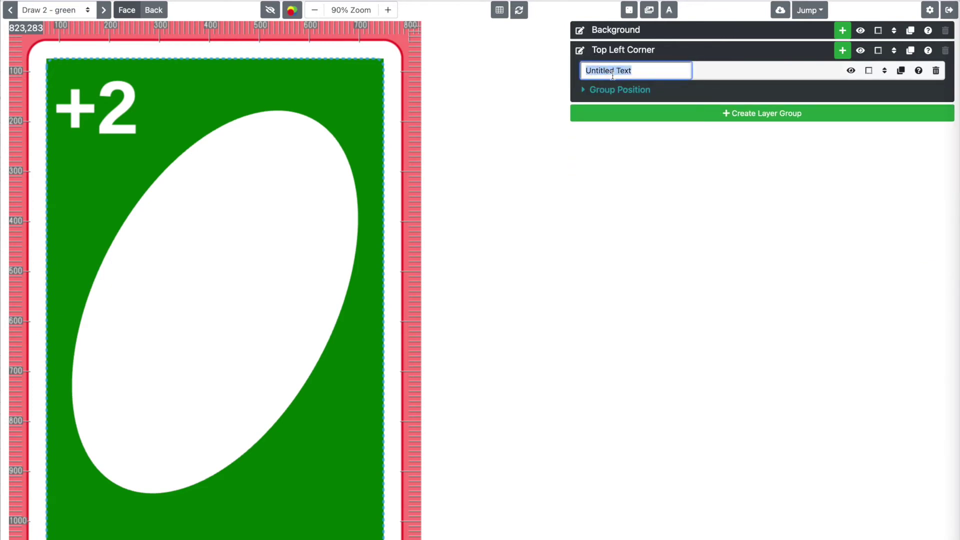
{"action": "type", "text": "Co"}
{"action": "type", "text": "p Left Co"}
{"action": "key", "text": "Return"}
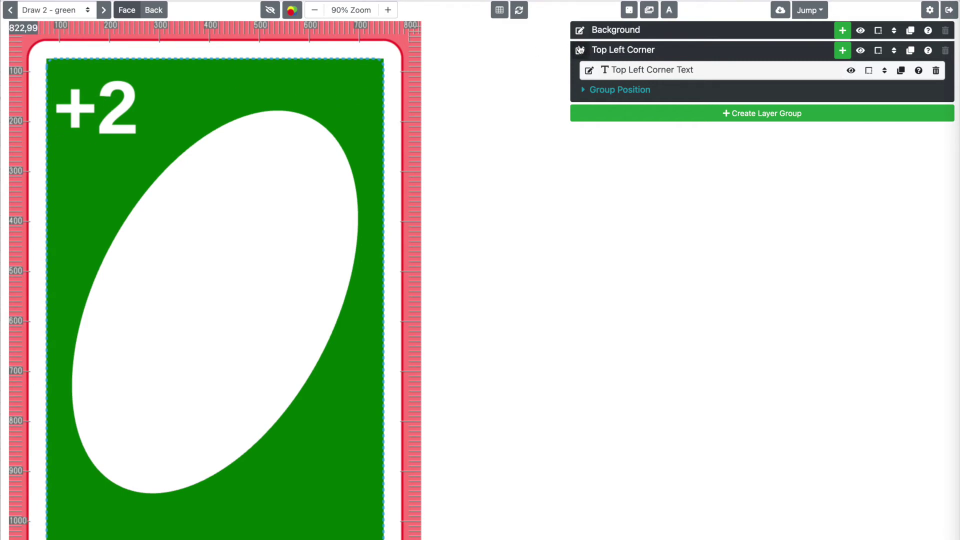
- Add an image layer to the Top Left Corner group and name it "Top Left Corner Image"
{"action": "left_click", "coordinate": [843, 51]}
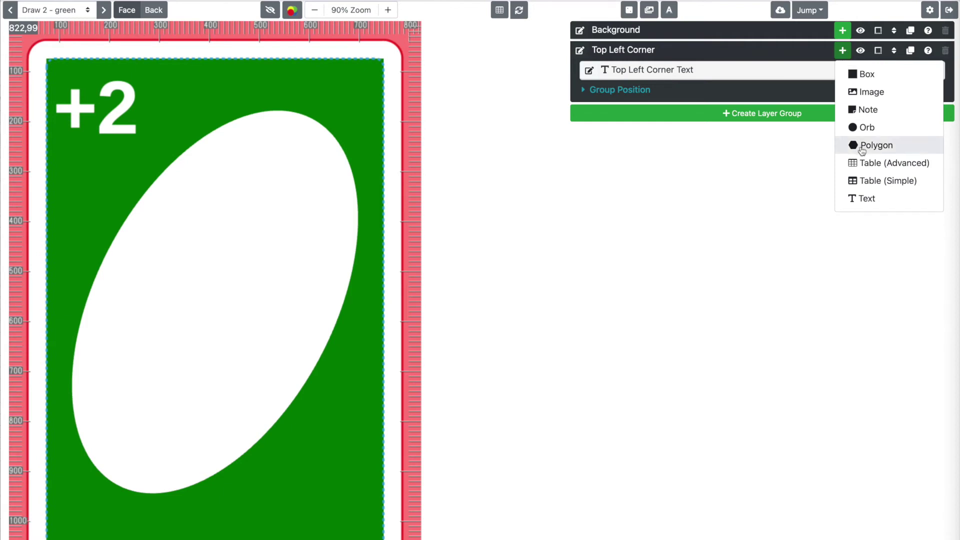
{"action": "left_click", "coordinate": [877, 93]}
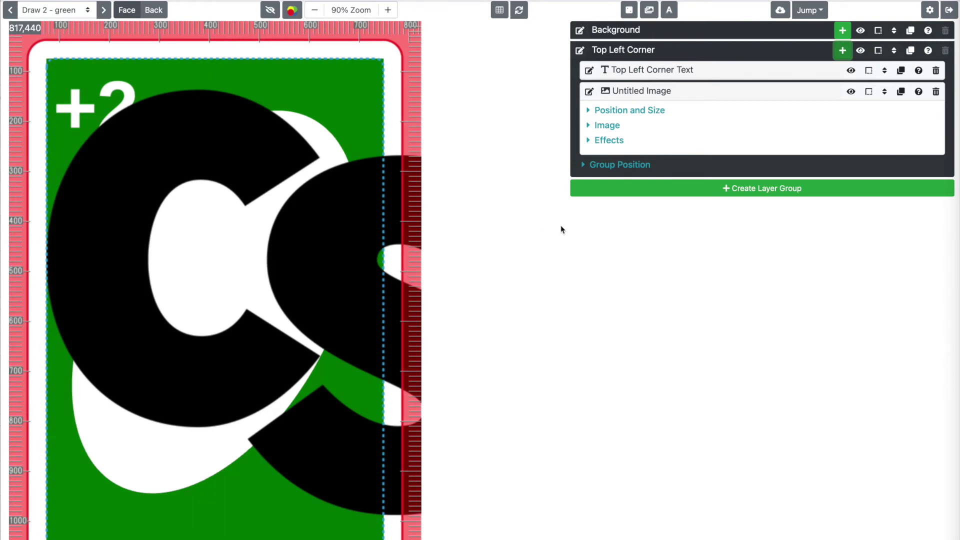
{"action": "left_click", "coordinate": [591, 92]}
{"action": "type", "text": "Top Left Corner"}
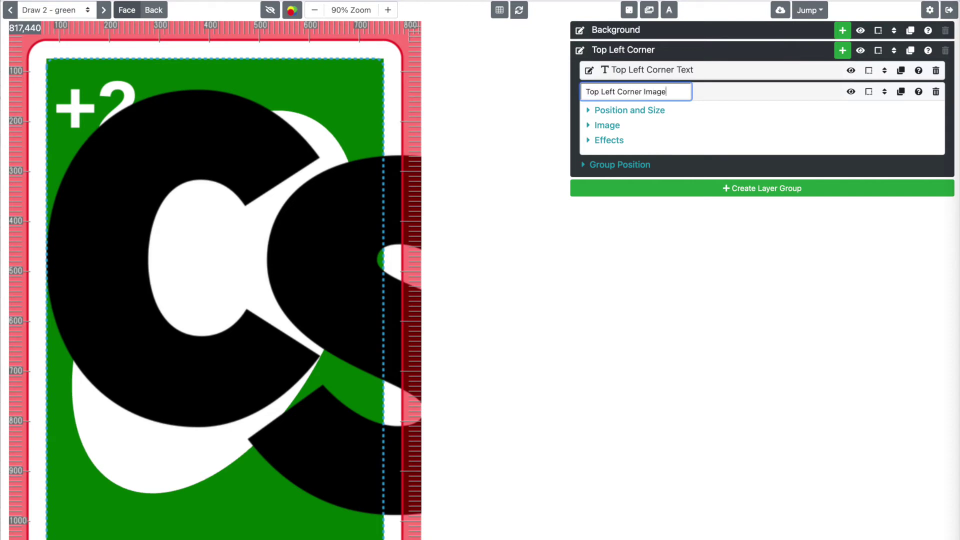
{"action": "left_click", "coordinate": [536, 111]}
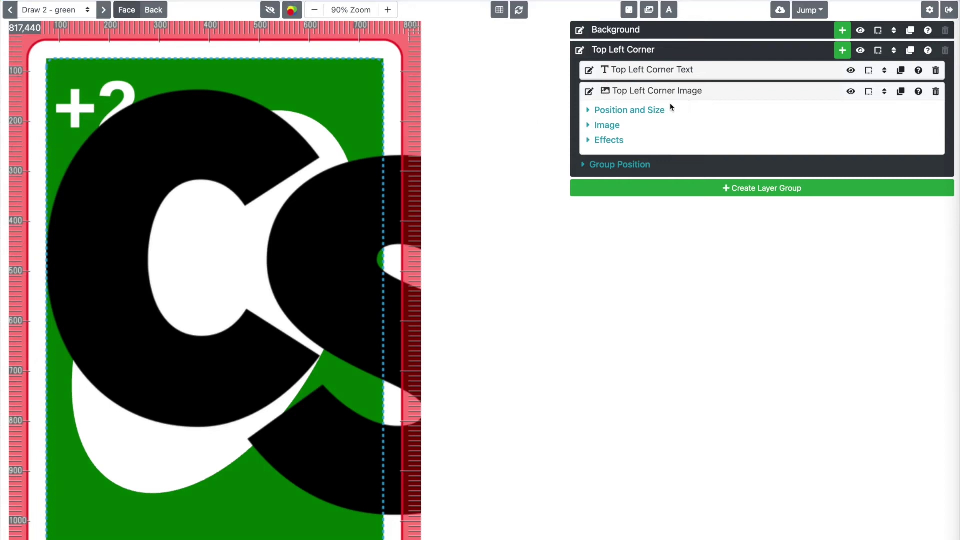
- Set the image layer's Left (X) to {{ centerMeX('Top Left Corner Text') }} so it centers horizontally on the corner text
{"action": "left_click", "coordinate": [655, 111]}
{"action": "left_click", "coordinate": [686, 175]}
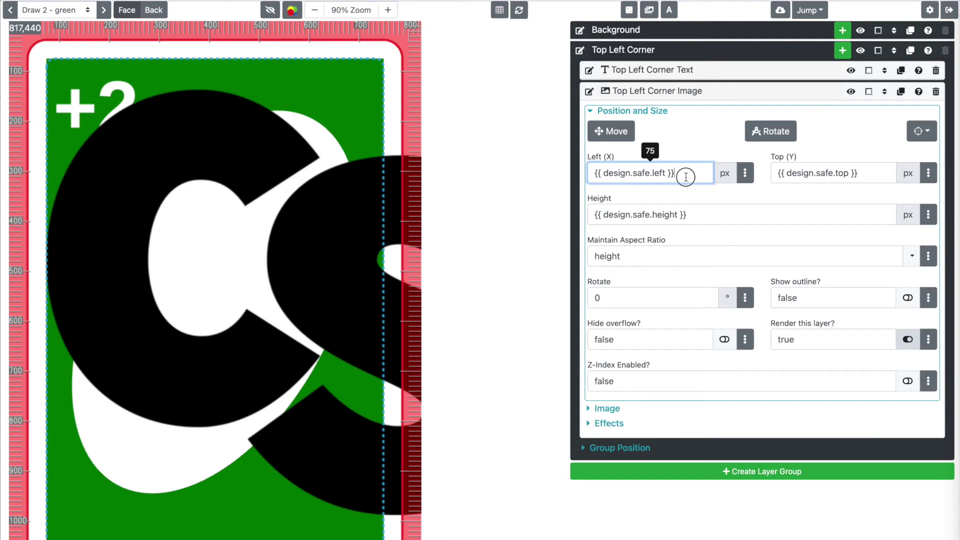
{"action": "left_click", "coordinate": [745, 173]}
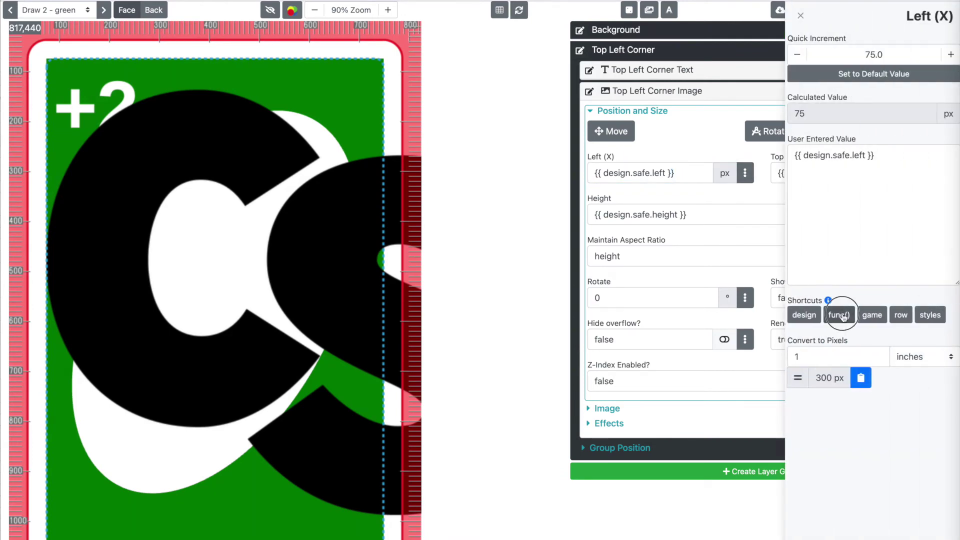
{"action": "left_click", "coordinate": [839, 314]}
{"action": "left_click", "coordinate": [755, 173]}
{"action": "left_click", "coordinate": [824, 166]}
{"action": "key", "text": "ctrl+a"}
{"action": "type", "text": "{{ centerMeX() }}"}
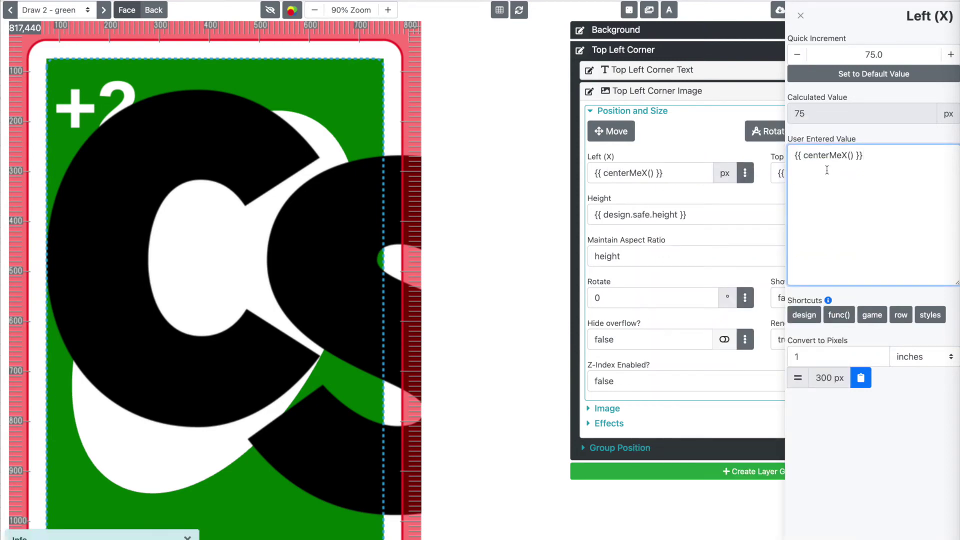
{"action": "type", "text": "'"}
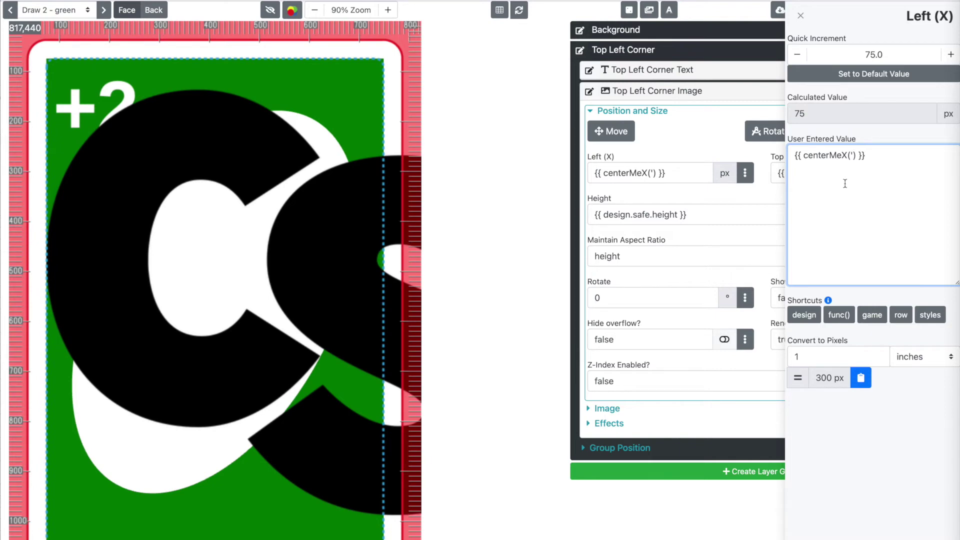
{"action": "type", "text": "Top Left Co"}
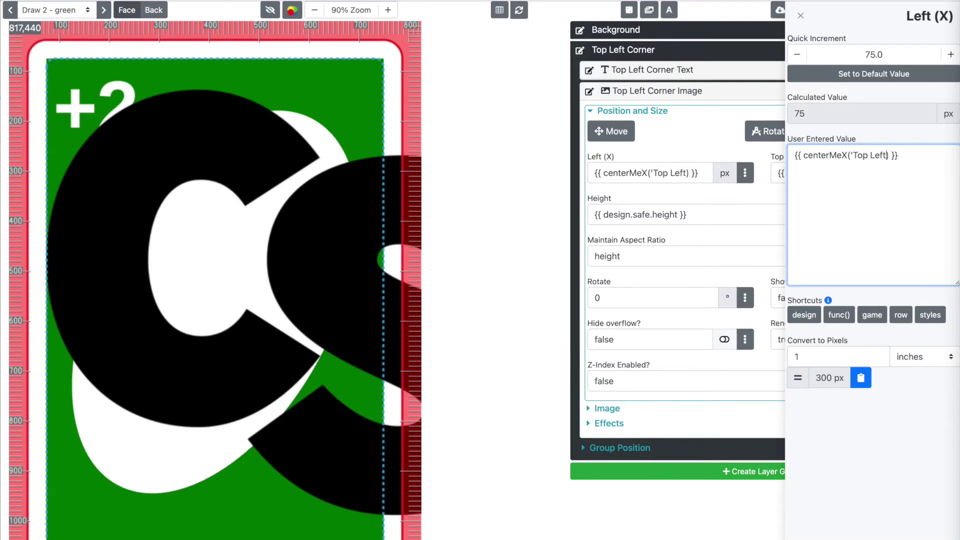
{"action": "type", "text": "rner Text'"}
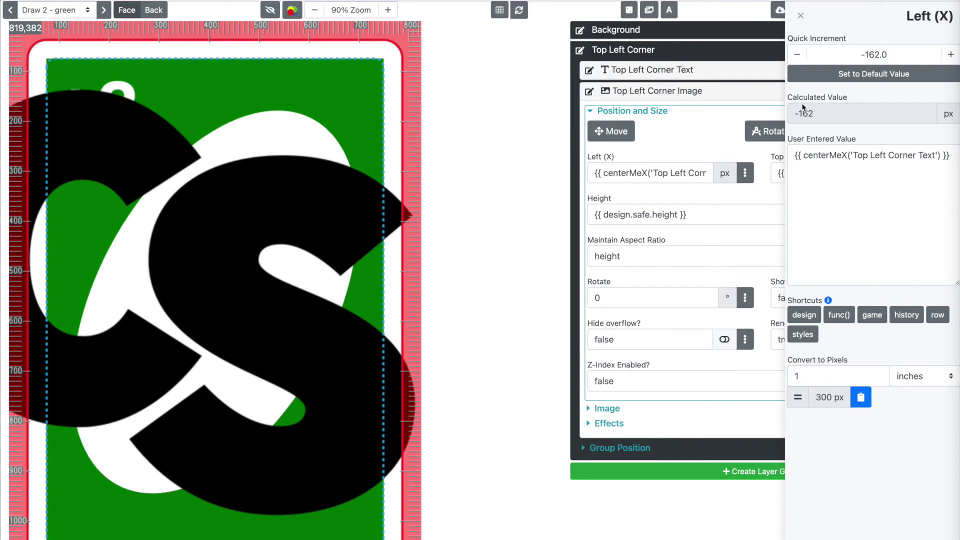
{"action": "left_click", "coordinate": [800, 16]}
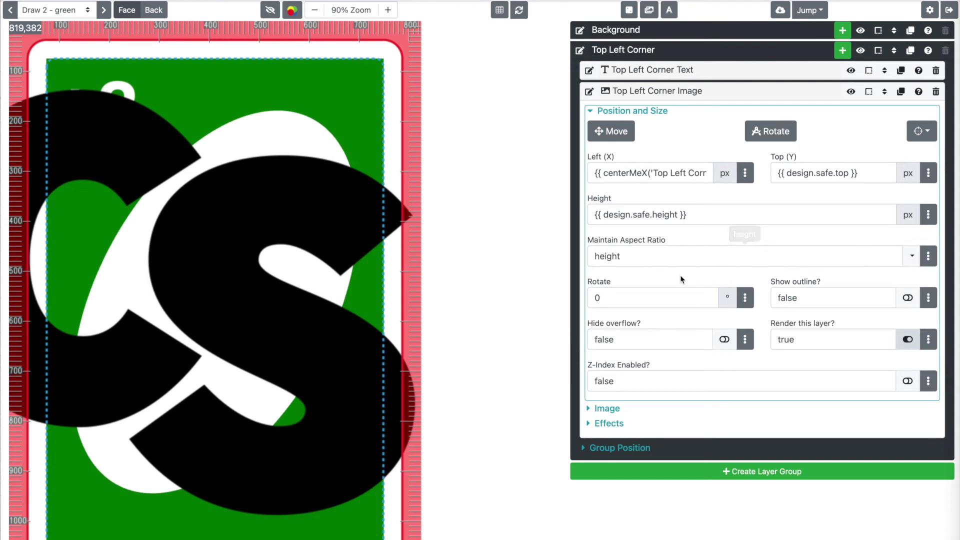
- Make the corner image maintain its aspect ratio by width and set the width to 150 px
{"action": "left_click", "coordinate": [912, 255]}
{"action": "left_click", "coordinate": [900, 300]}
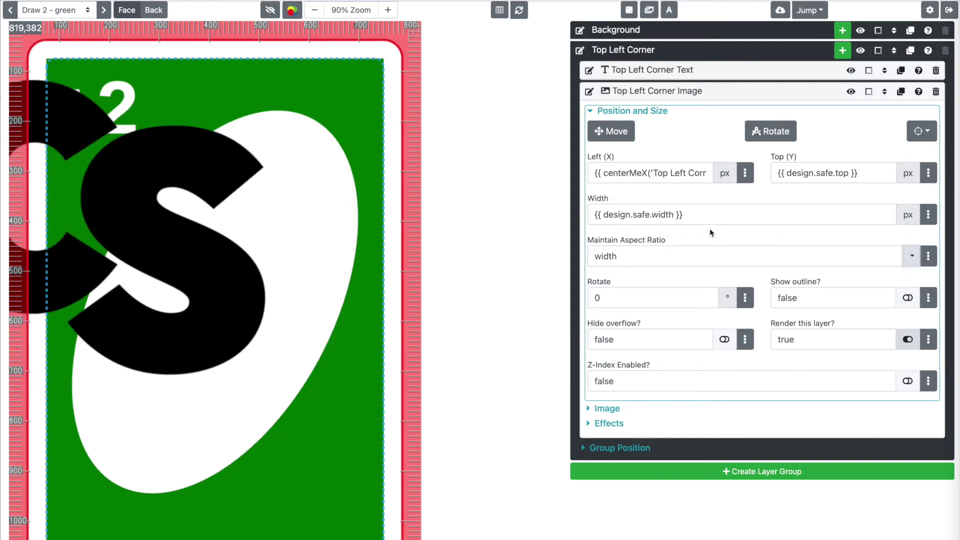
{"action": "triple_click", "coordinate": [707, 215]}
{"action": "type", "text": "150"}
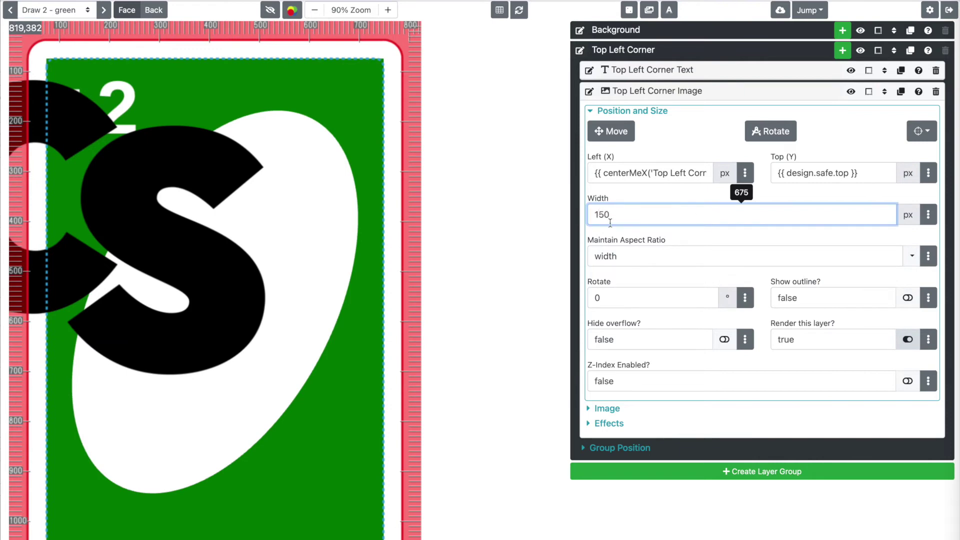
- Apply the corner image layer's new width and open its image settings
{"action": "left_click", "coordinate": [557, 220]}
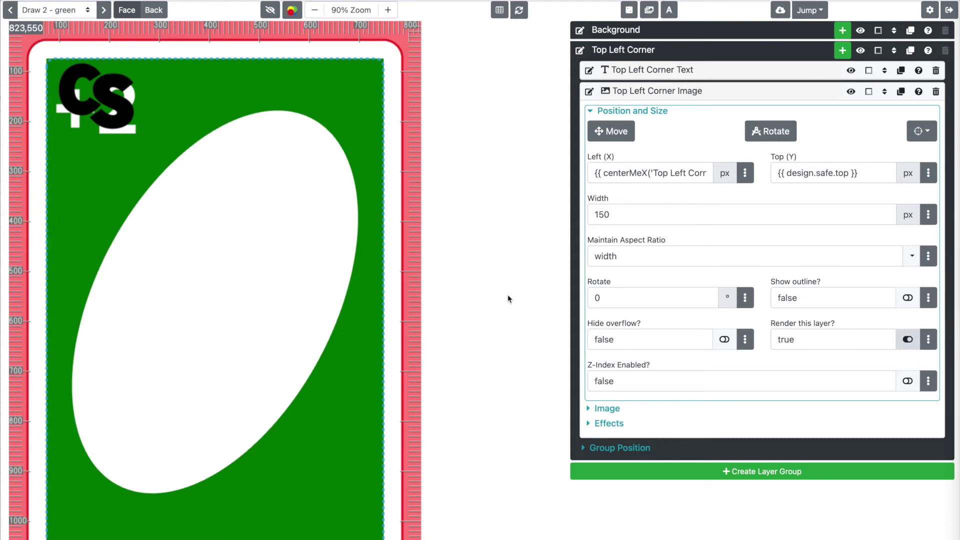
{"action": "left_click", "coordinate": [659, 112]}
{"action": "left_click", "coordinate": [616, 129]}
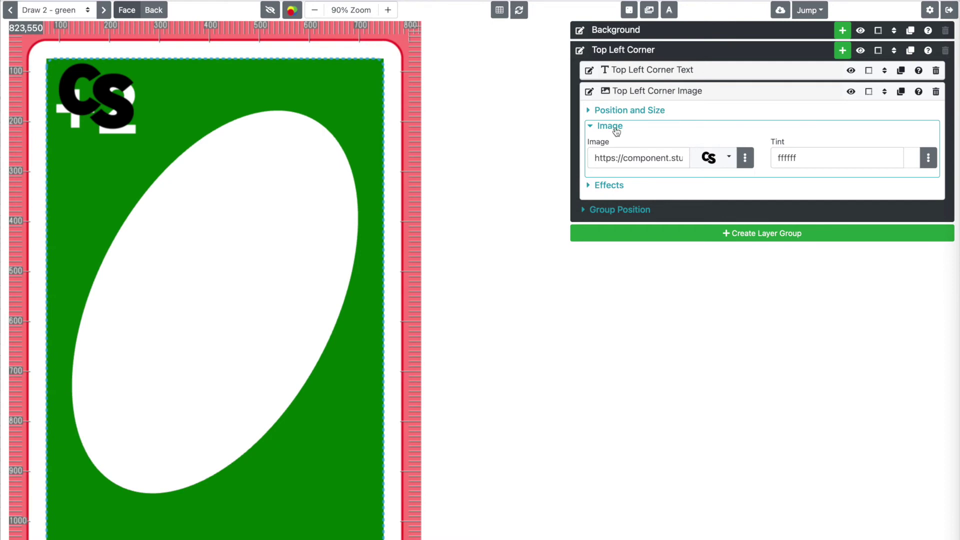
- Set the corner image layer's image to the draw4 picture, {{ images.draw4.url }}
{"action": "left_click", "coordinate": [745, 159]}
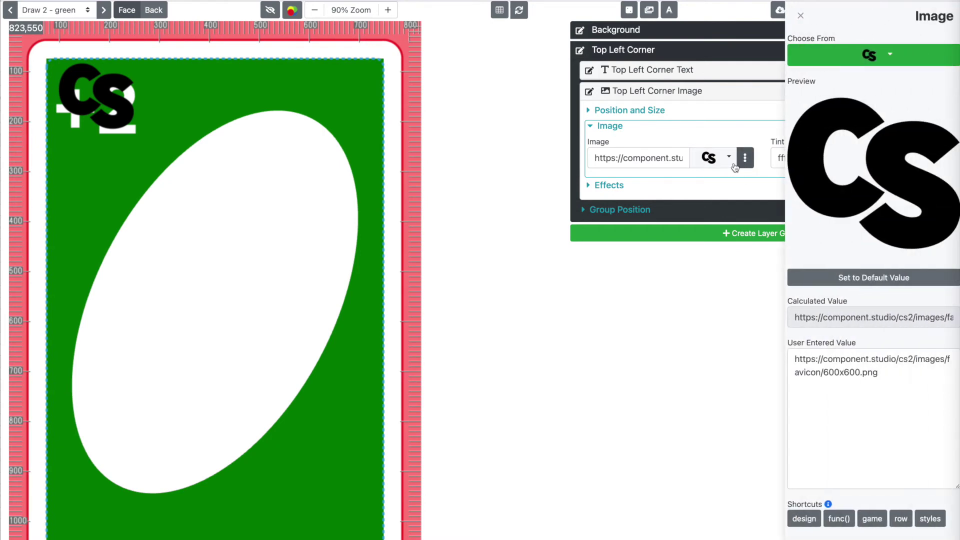
{"action": "left_click", "coordinate": [734, 165]}
{"action": "left_click", "coordinate": [710, 223]}
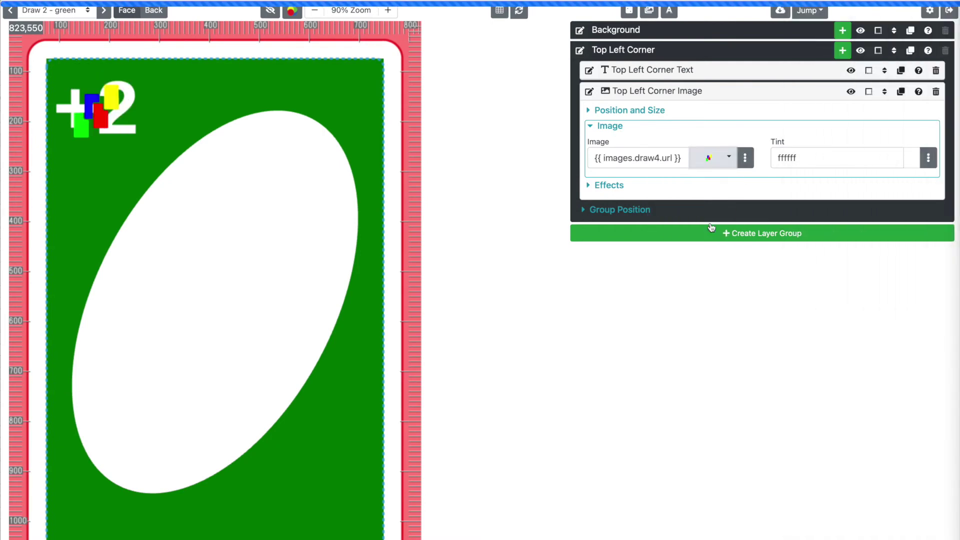
- Bind the Top Left Corner Image layer's image to the data column with {{ row.image }}
{"action": "left_click", "coordinate": [745, 158]}
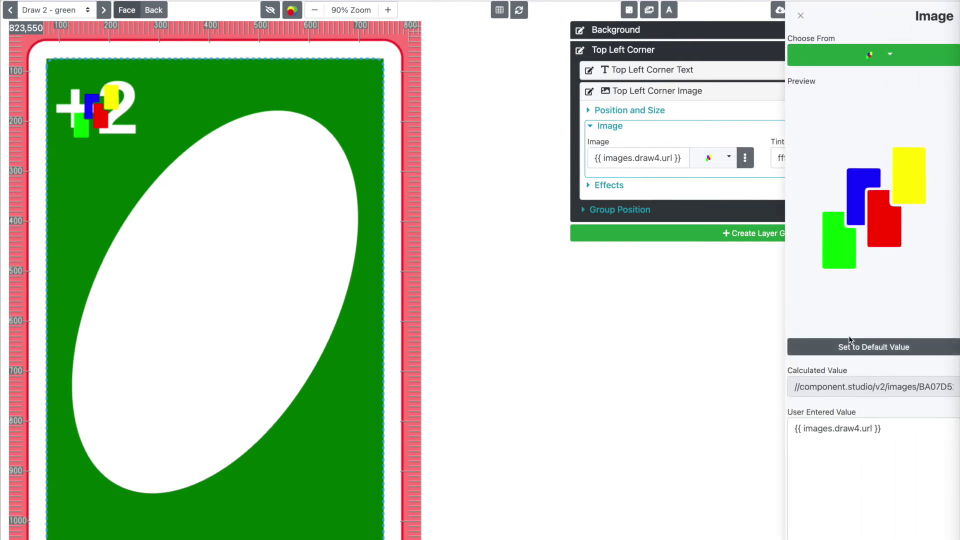
{"action": "scroll", "coordinate": [865, 434], "scroll_direction": "down", "scroll_amount": 2}
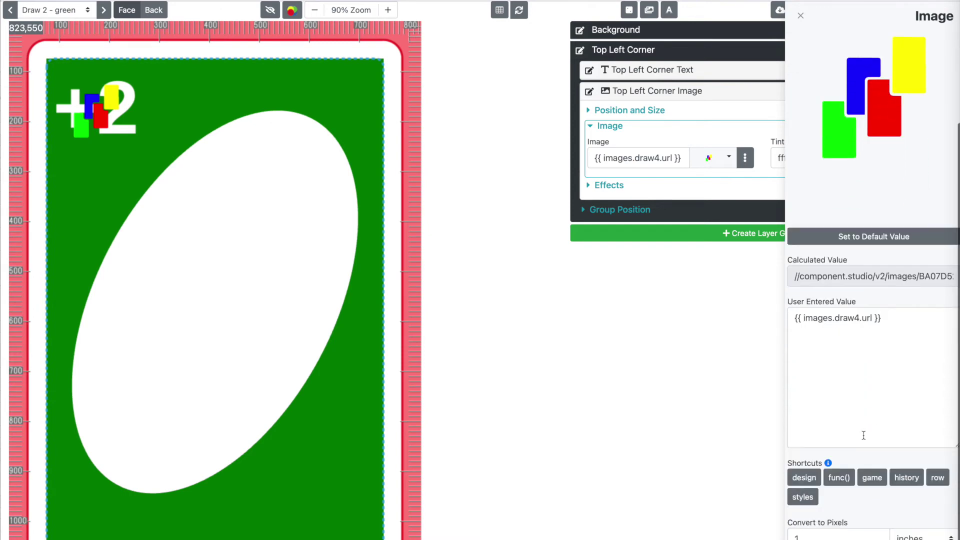
{"action": "left_click", "coordinate": [933, 481]}
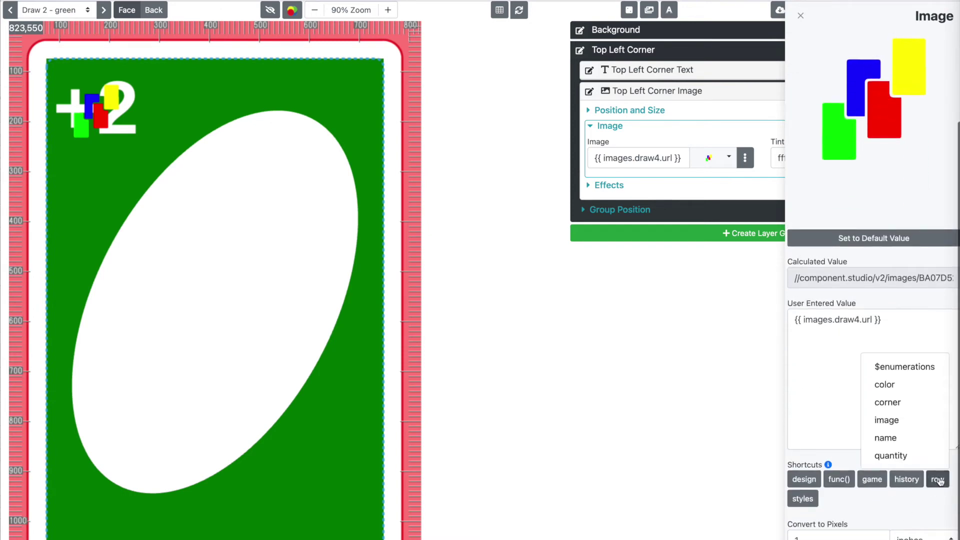
{"action": "left_click", "coordinate": [918, 417]}
{"action": "left_click", "coordinate": [893, 380]}
{"action": "key", "text": "ctrl+a"}
{"action": "type", "text": "{{ row.image }}"}
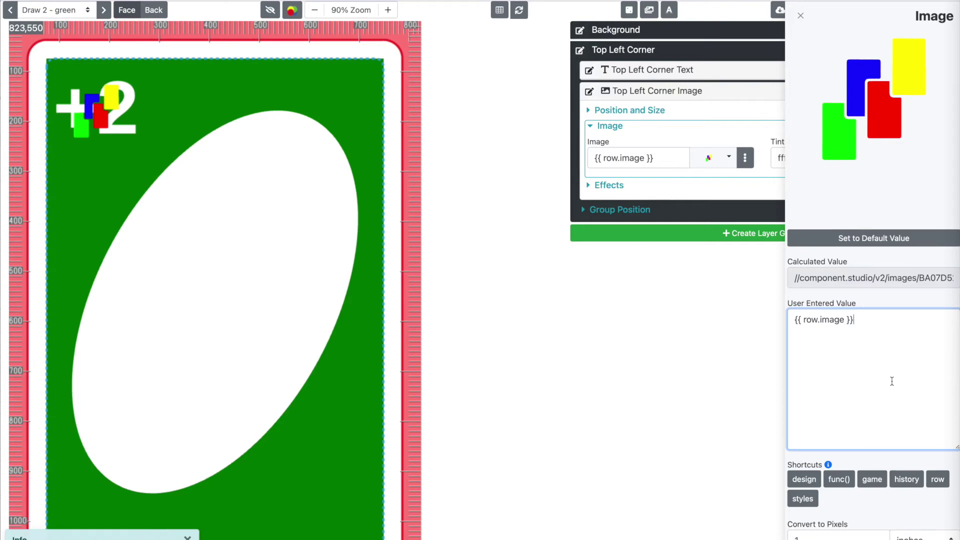
{"action": "left_click", "coordinate": [846, 306]}
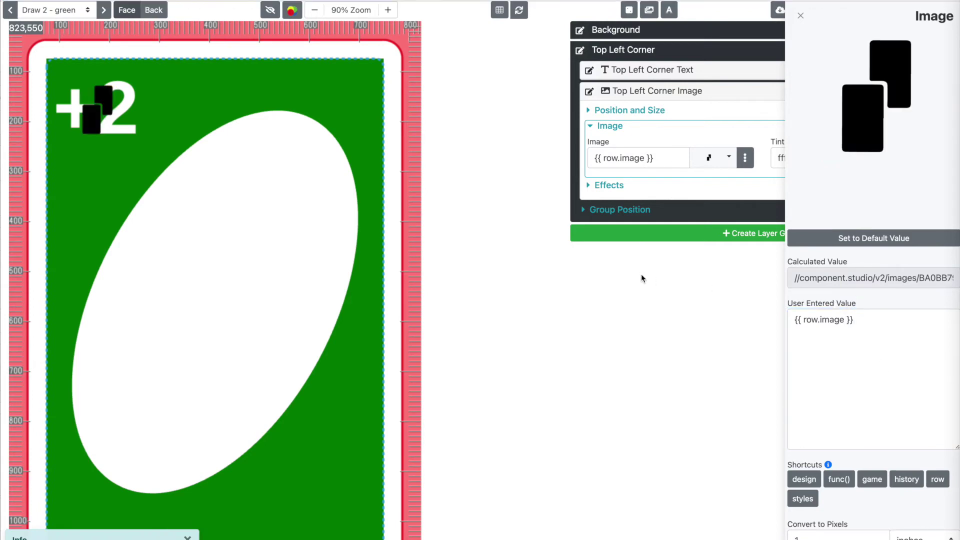
{"action": "left_click", "coordinate": [612, 324]}
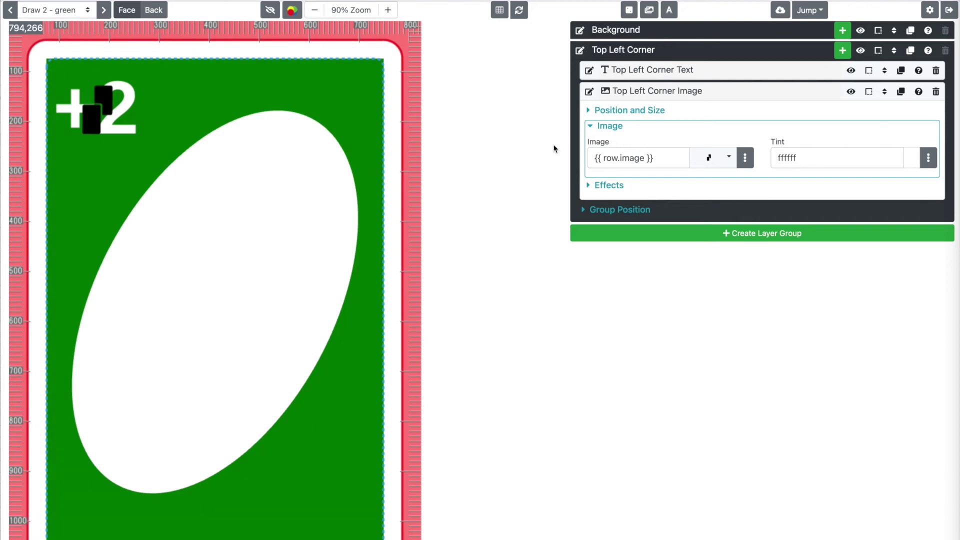
- Turn rendering of the Top Left Corner Image layer off and back on in its position and size settings
{"action": "left_click", "coordinate": [635, 116]}
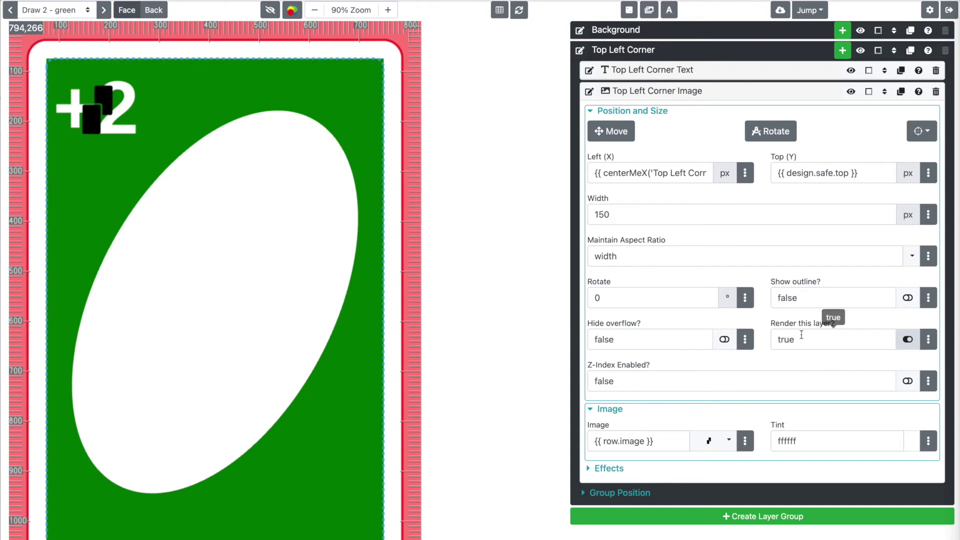
{"action": "left_click", "coordinate": [907, 340]}
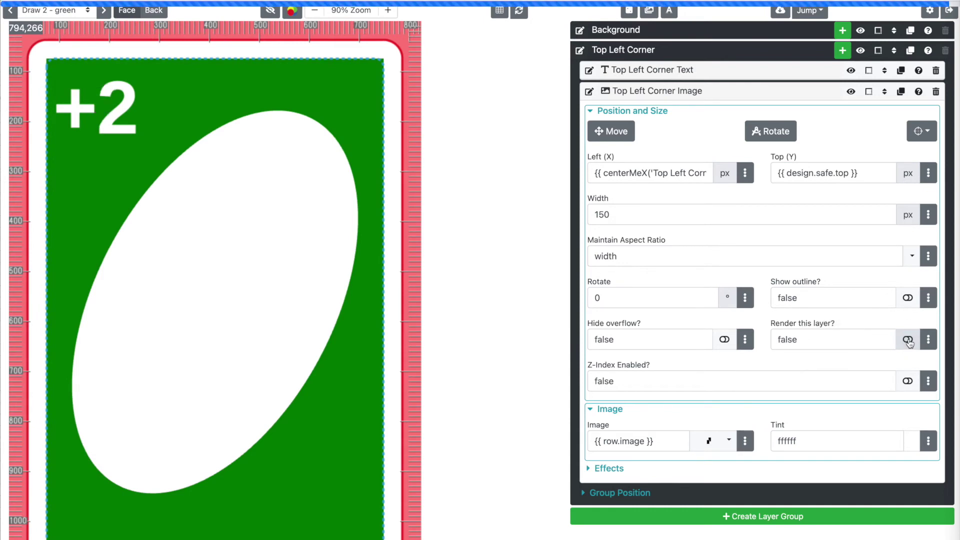
{"action": "left_click", "coordinate": [908, 340]}
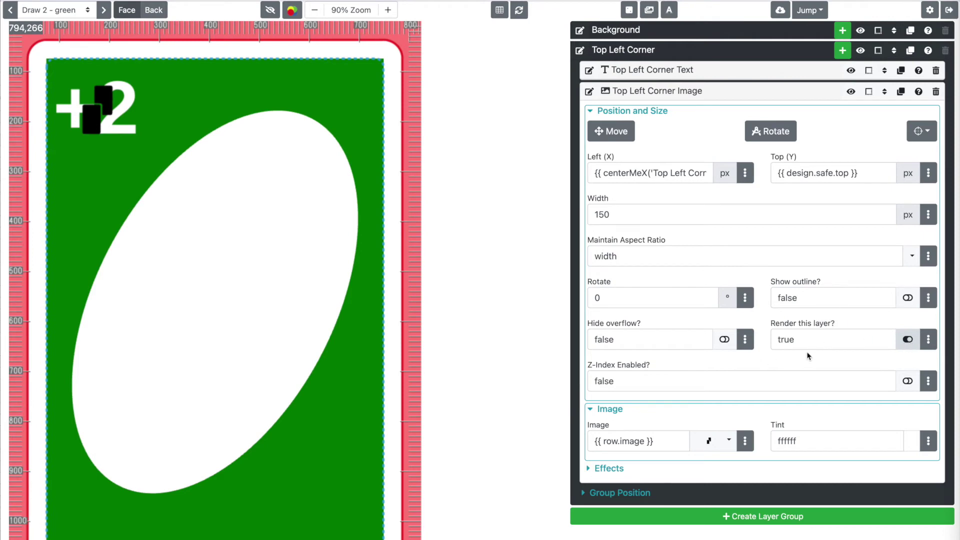
- Render the corner image only for cards without corner text by setting "Render this layer?" to {{ not row.corner }}
{"action": "left_click", "coordinate": [928, 340]}
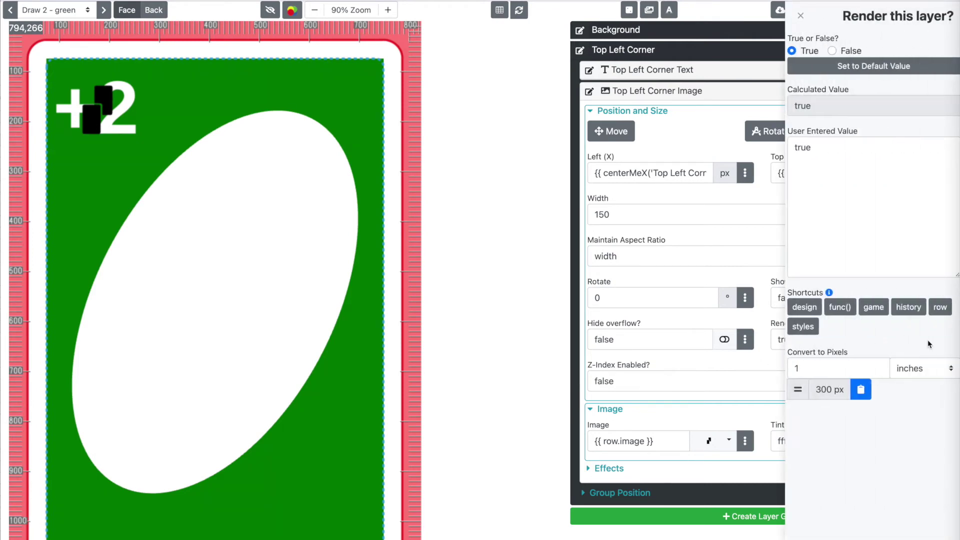
{"action": "left_click", "coordinate": [940, 309]}
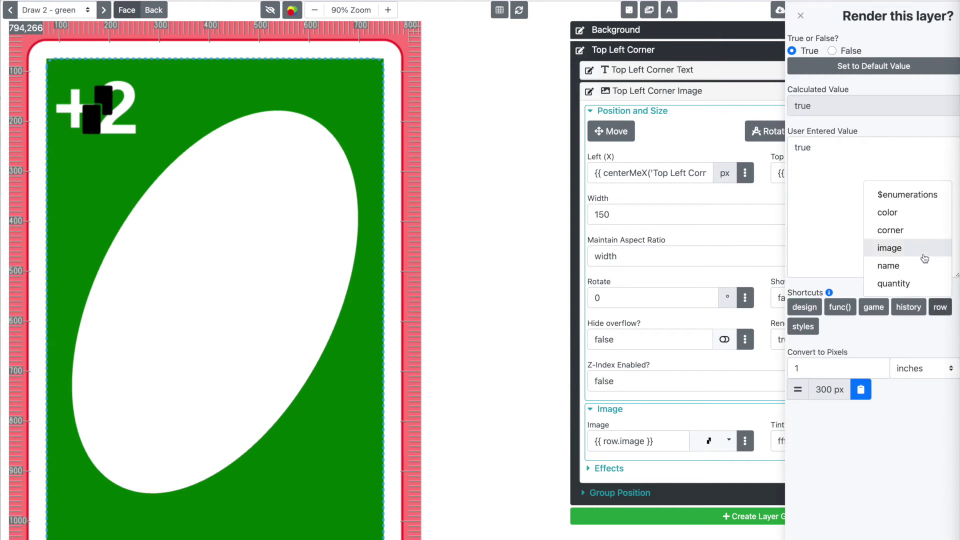
{"action": "left_click", "coordinate": [923, 239]}
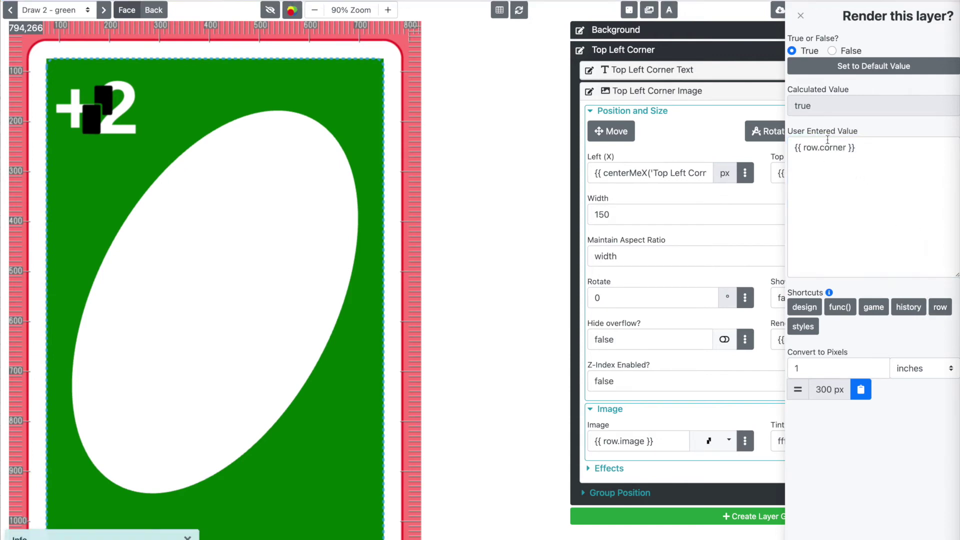
{"action": "left_click", "coordinate": [802, 148]}
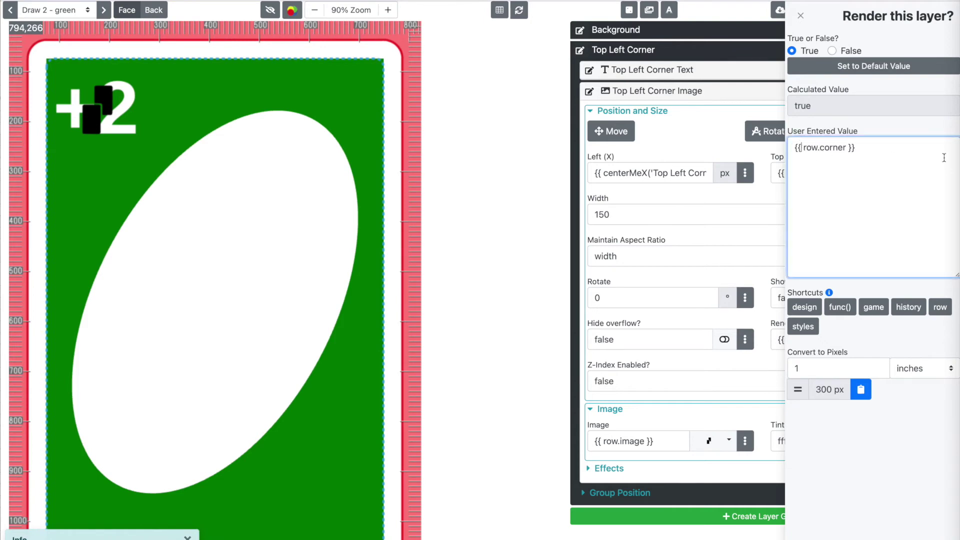
{"action": "type", "text": "n"}
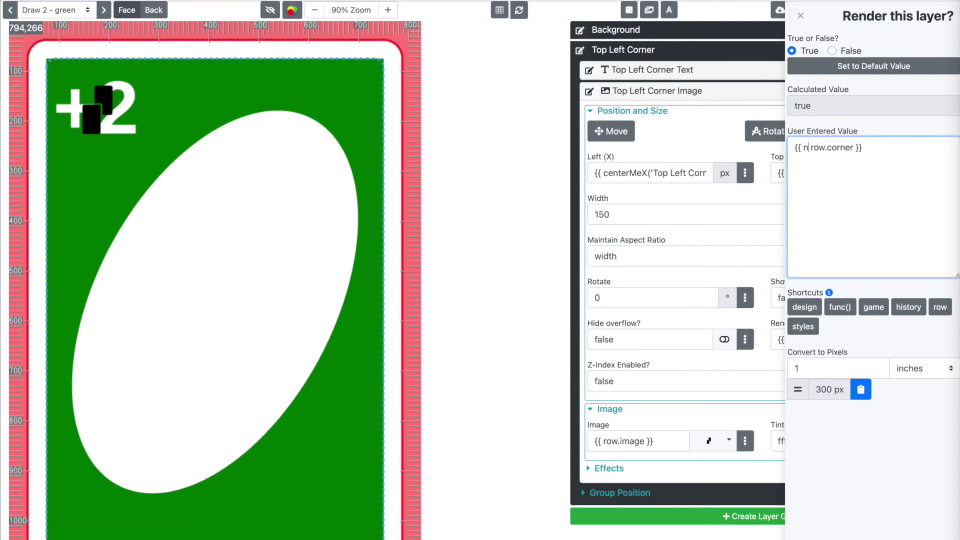
{"action": "type", "text": "ot"}
{"action": "left_click", "coordinate": [870, 137]}
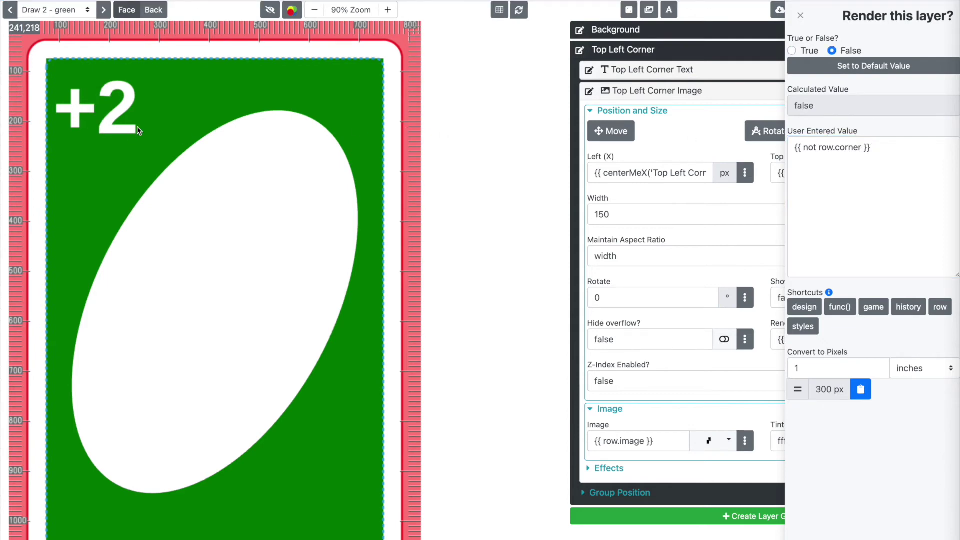
{"action": "left_click", "coordinate": [115, 111]}
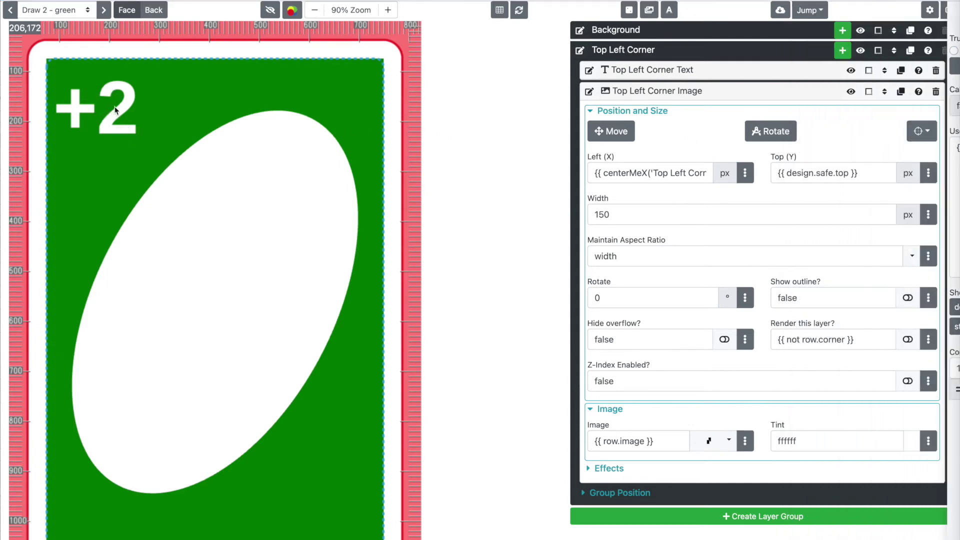
- Preview the Reverse - blue card to check its corner image
{"action": "left_click", "coordinate": [78, 12]}
{"action": "left_click", "coordinate": [269, 145]}
{"action": "left_click", "coordinate": [30, 10]}
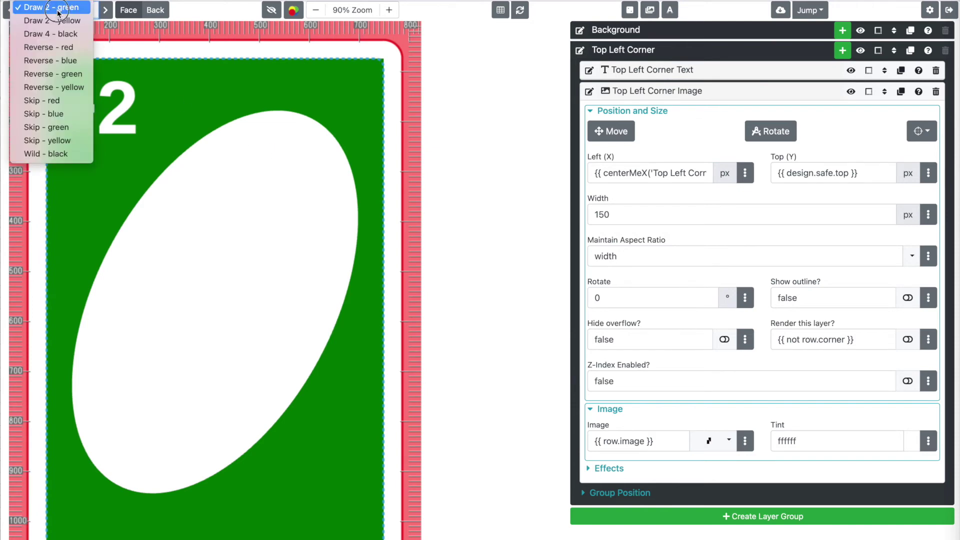
{"action": "left_click", "coordinate": [75, 61]}
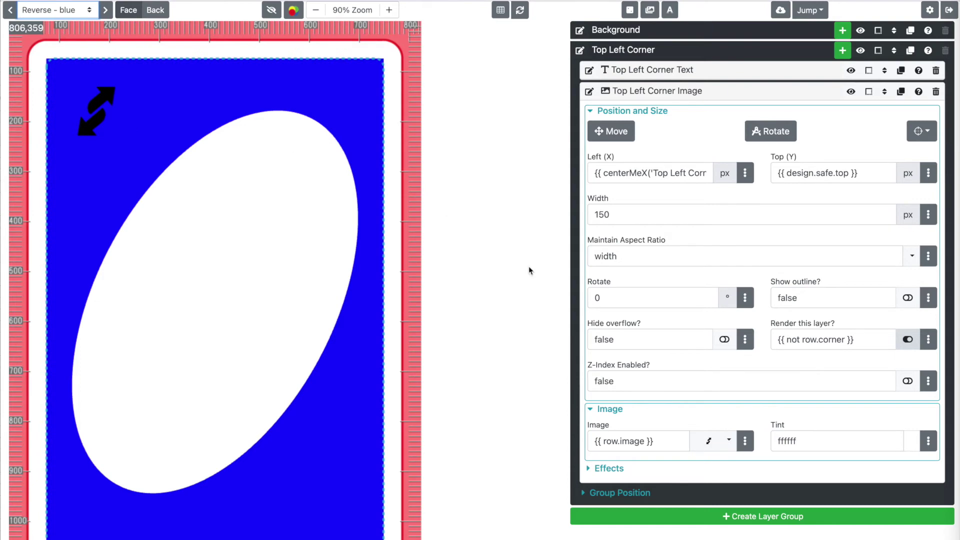
{"action": "mouse_move", "coordinate": [788, 340]}
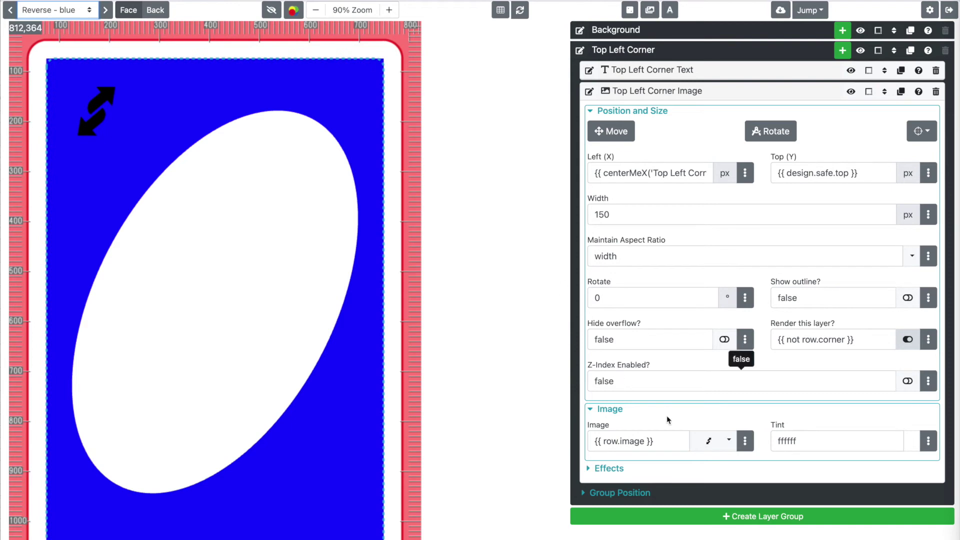
- Enable the color overlay effect on the Top Left Corner Image layer and set the overlay color to white
{"action": "left_click", "coordinate": [661, 113]}
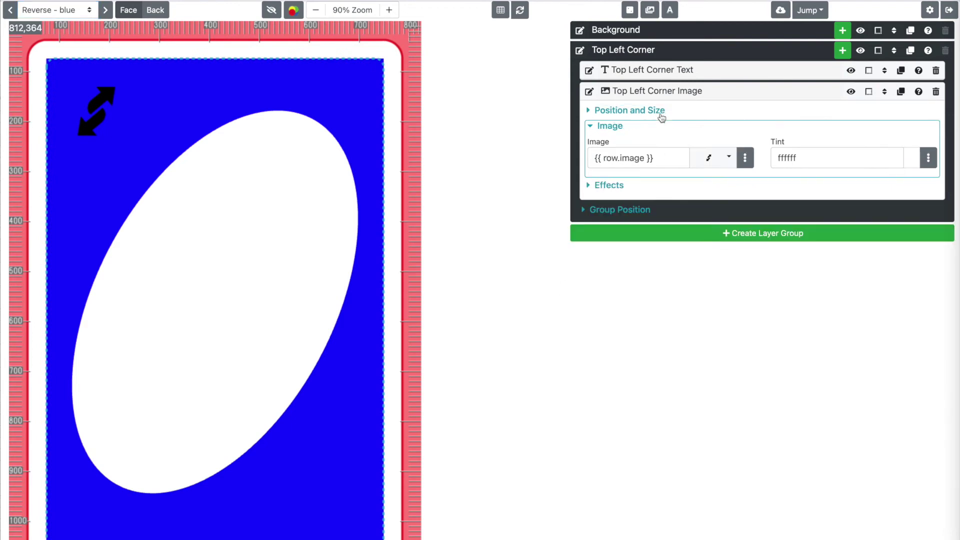
{"action": "left_click", "coordinate": [620, 127]}
{"action": "left_click", "coordinate": [618, 140]}
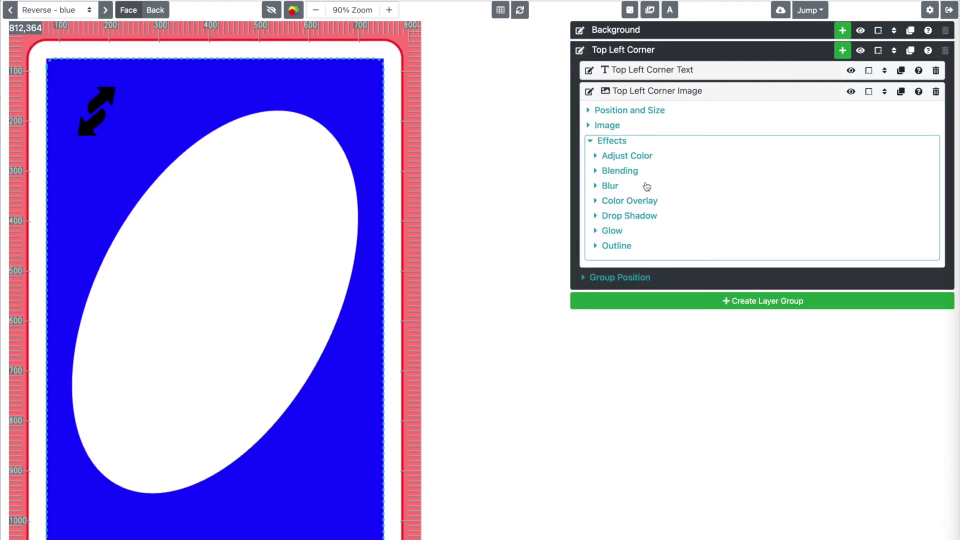
{"action": "left_click", "coordinate": [639, 203]}
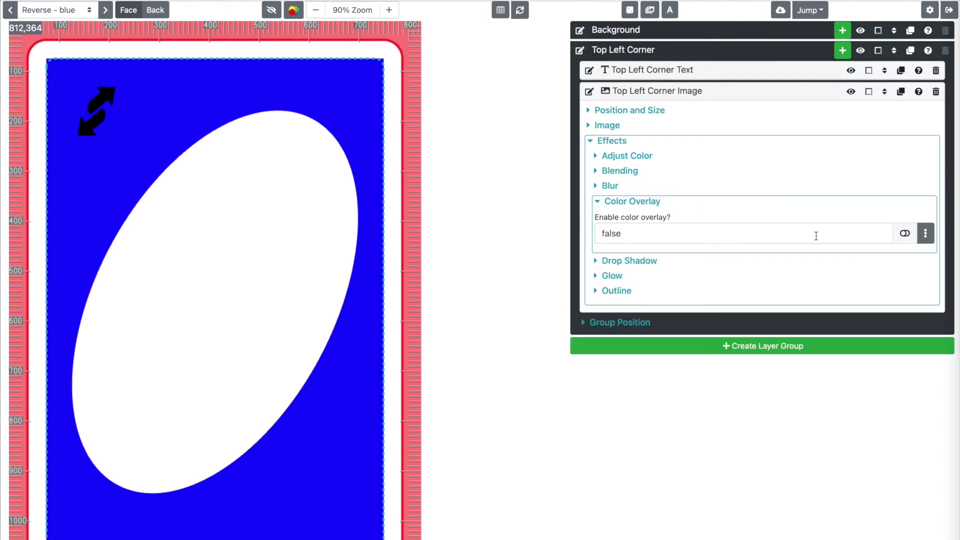
{"action": "left_click", "coordinate": [904, 234]}
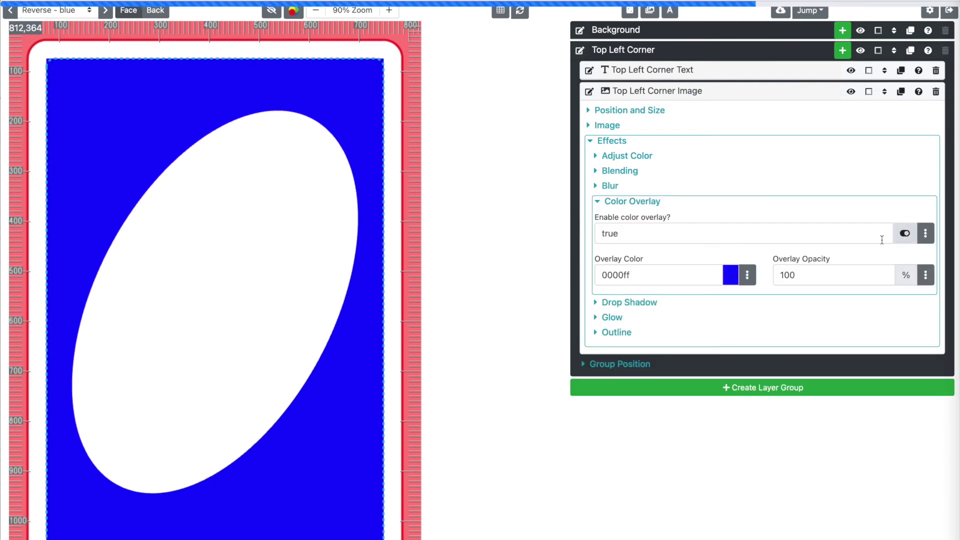
{"action": "left_click", "coordinate": [645, 270]}
{"action": "type", "text": "white"}
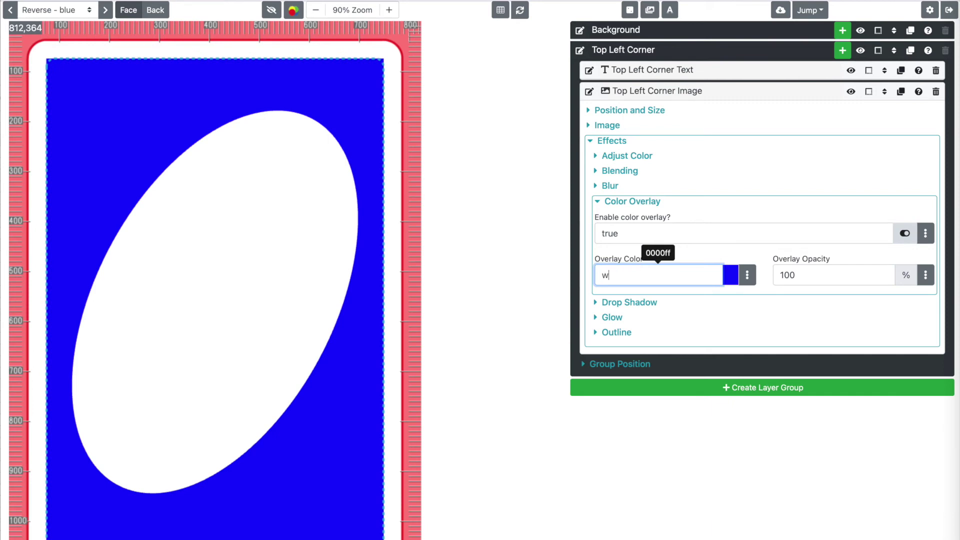
{"action": "left_click", "coordinate": [546, 283]}
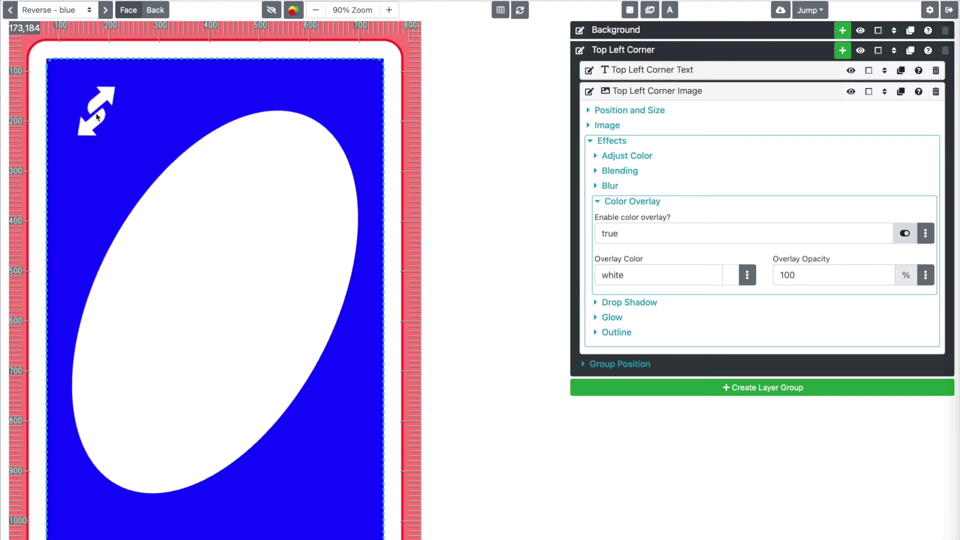
- Preview the Wild - black card and set the corner image's "Enable color overlay?" to {{ row.name != 'Wild' }}
{"action": "left_click", "coordinate": [54, 8]}
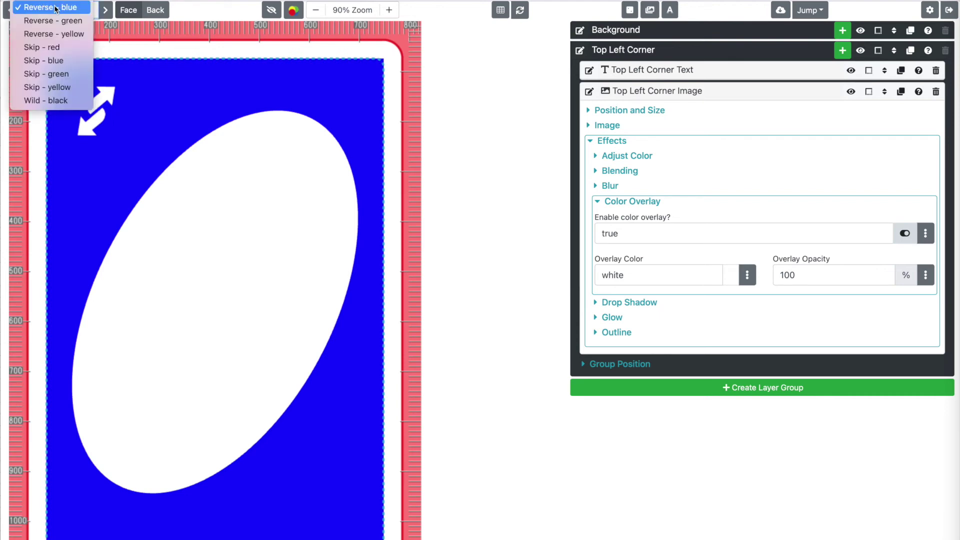
{"action": "left_click", "coordinate": [67, 99]}
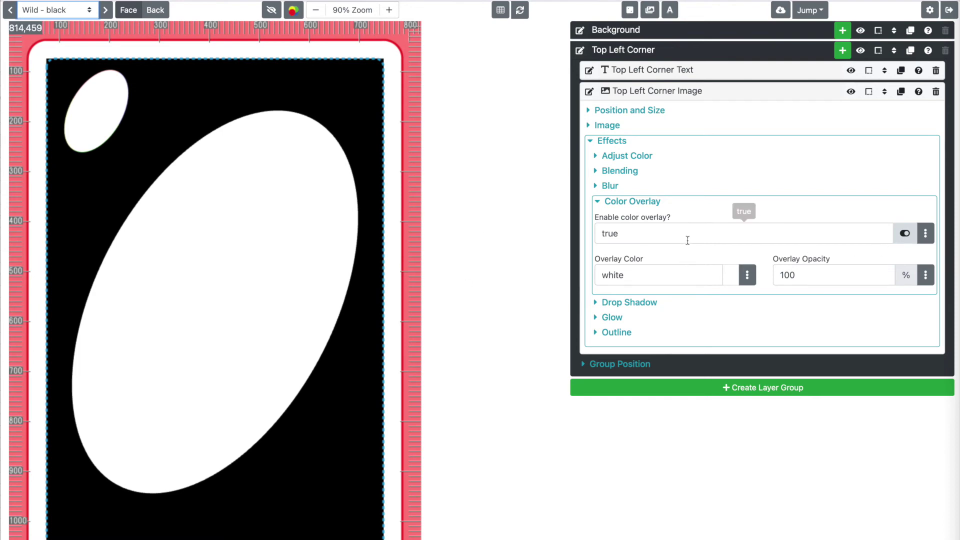
{"action": "left_click", "coordinate": [926, 234]}
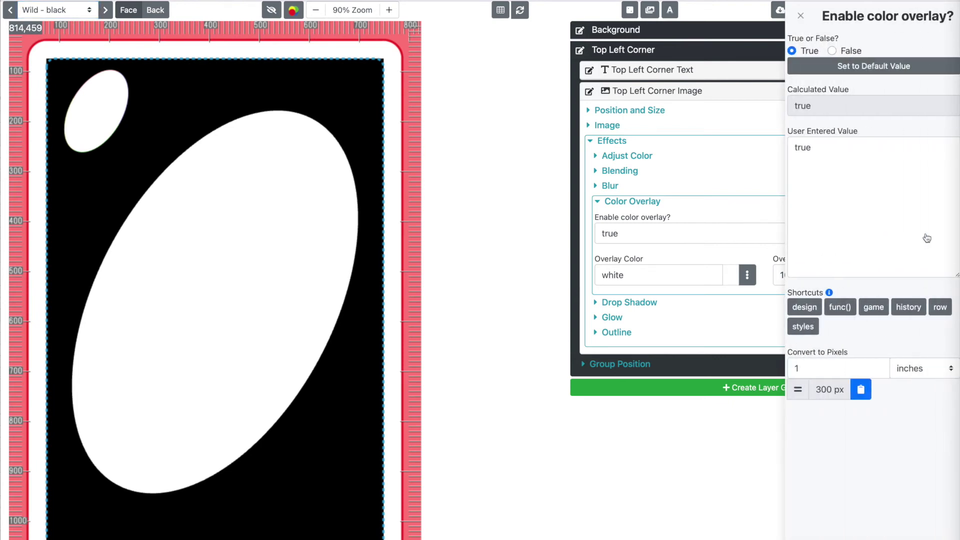
{"action": "left_click", "coordinate": [942, 306]}
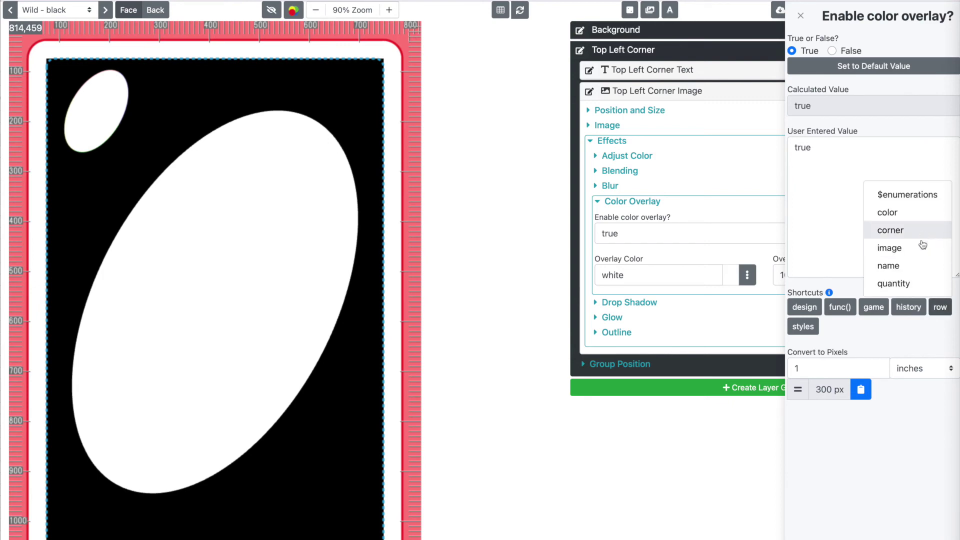
{"action": "left_click", "coordinate": [920, 266]}
{"action": "left_click", "coordinate": [897, 227]}
{"action": "key", "text": "ctrl+a"}
{"action": "type", "text": "{{ row.name }}"}
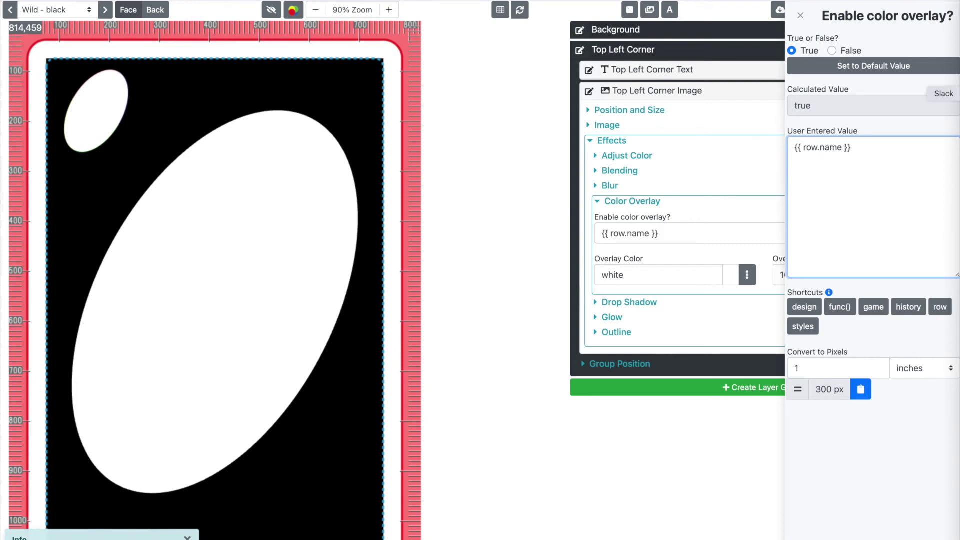
{"action": "left_click", "coordinate": [845, 148]}
{"action": "type", "text": "!= 'Wild'"}
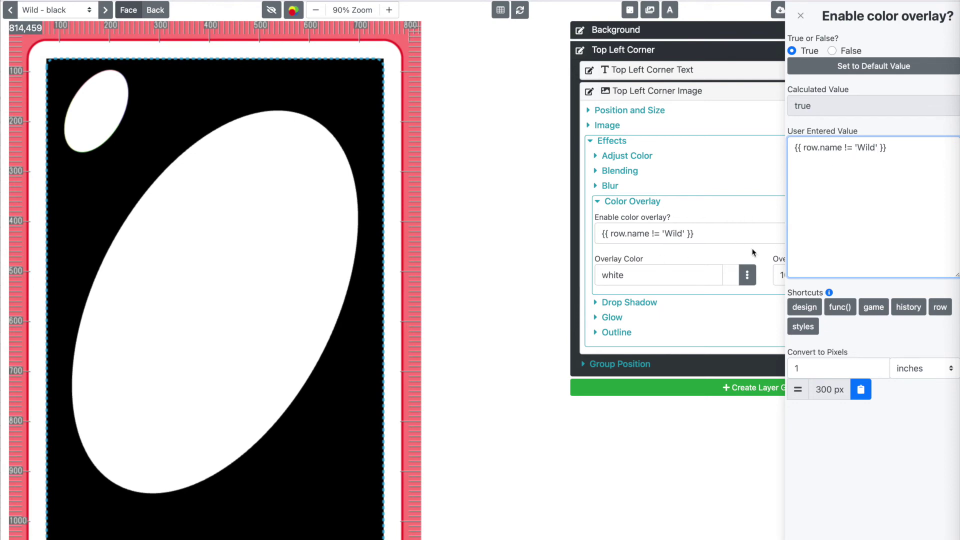
- Apply the corner image's color overlay condition and preview the Reverse - blue card to check the icon's color
{"action": "left_click", "coordinate": [845, 130]}
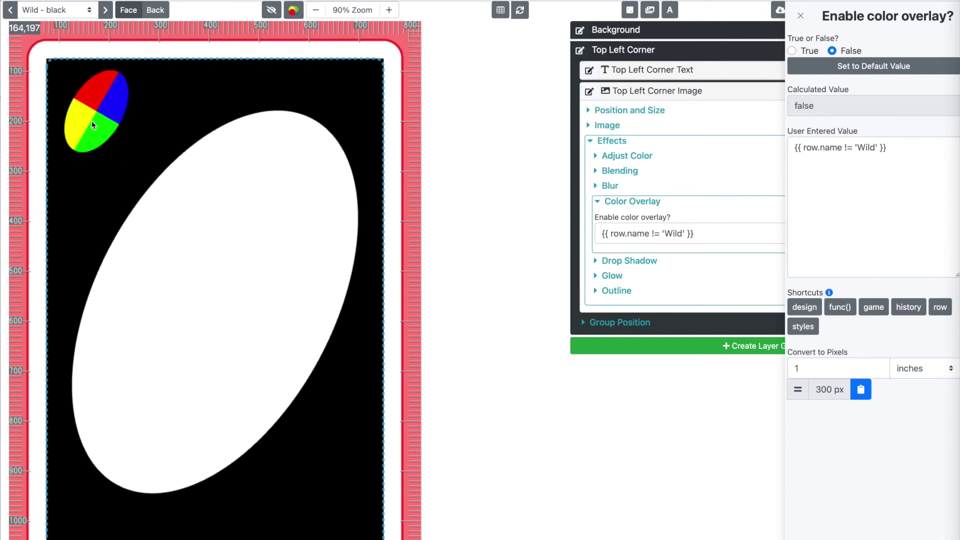
{"action": "left_click", "coordinate": [70, 10]}
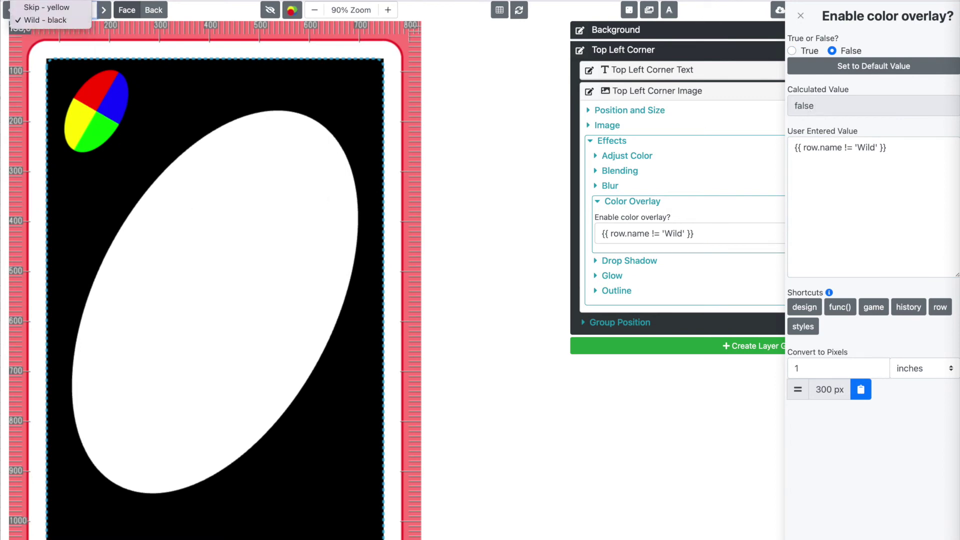
{"action": "left_click", "coordinate": [72, 12]}
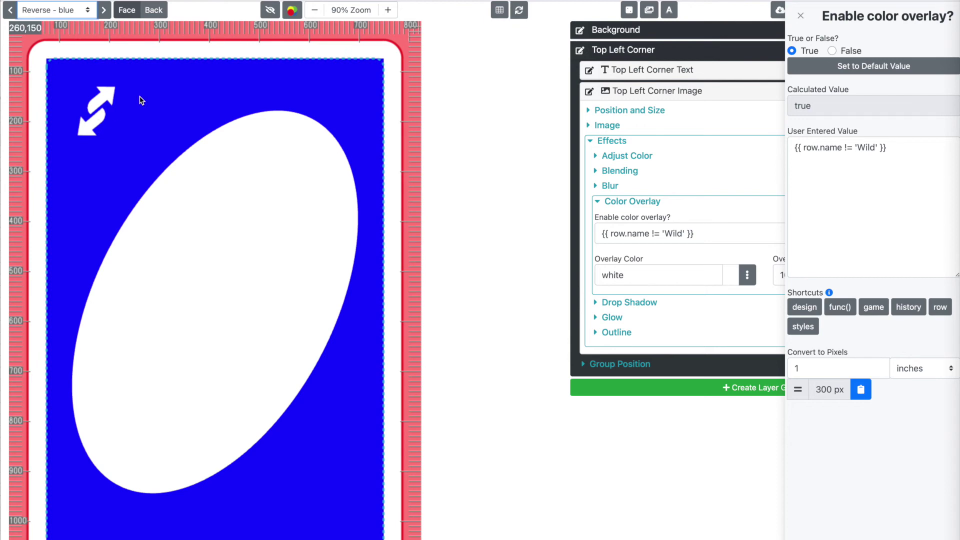
{"action": "left_click", "coordinate": [543, 73]}
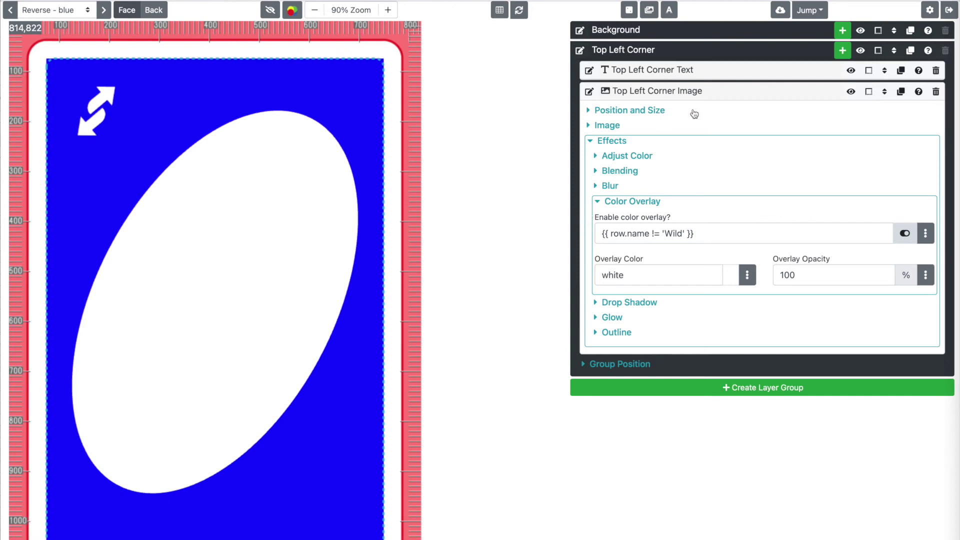
- Duplicate the Top Left Corner layer group on the card face and rename the copy Bottom Right Corner
{"action": "left_click", "coordinate": [748, 52]}
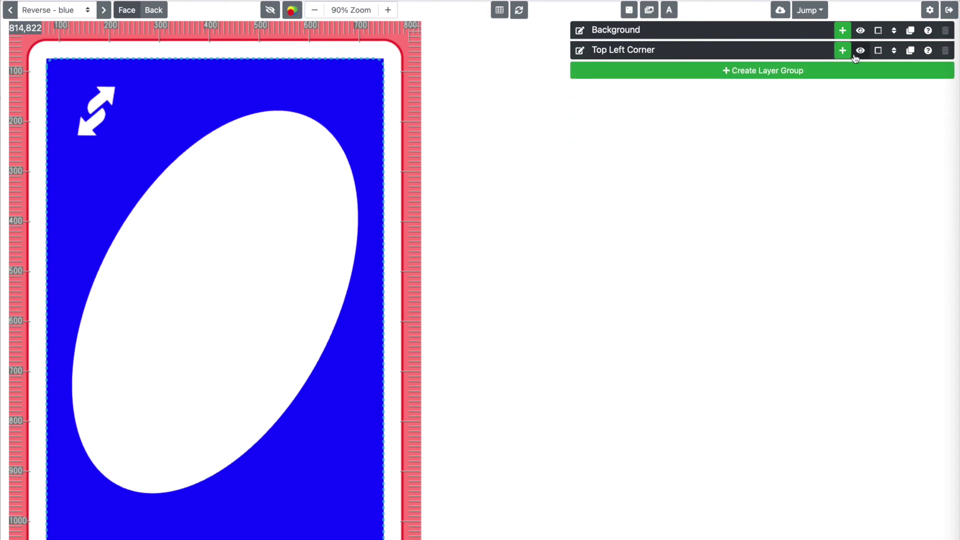
{"action": "left_click", "coordinate": [910, 51]}
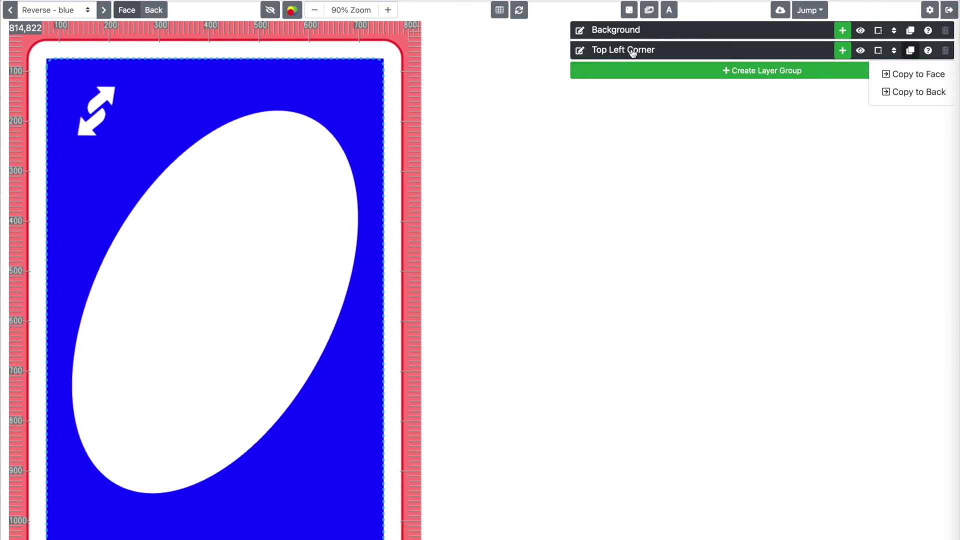
{"action": "left_click", "coordinate": [921, 75]}
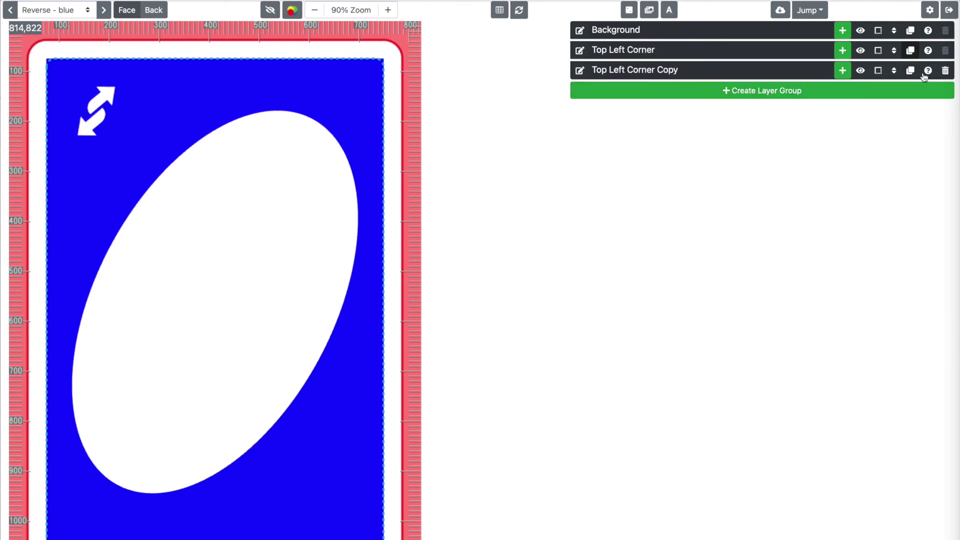
{"action": "left_click", "coordinate": [580, 71]}
{"action": "triple_click", "coordinate": [624, 70]}
{"action": "triple_click", "coordinate": [626, 71]}
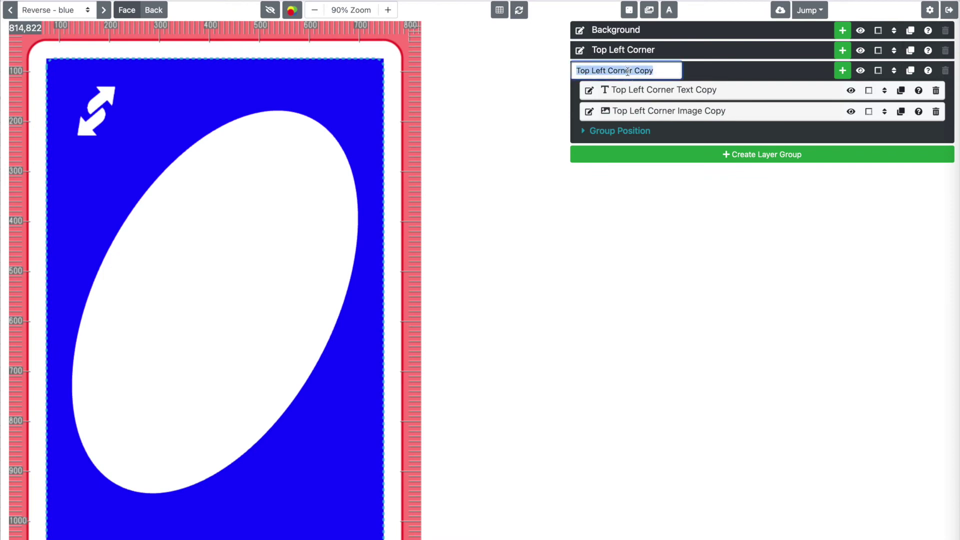
{"action": "type", "text": "Tottom Right "}
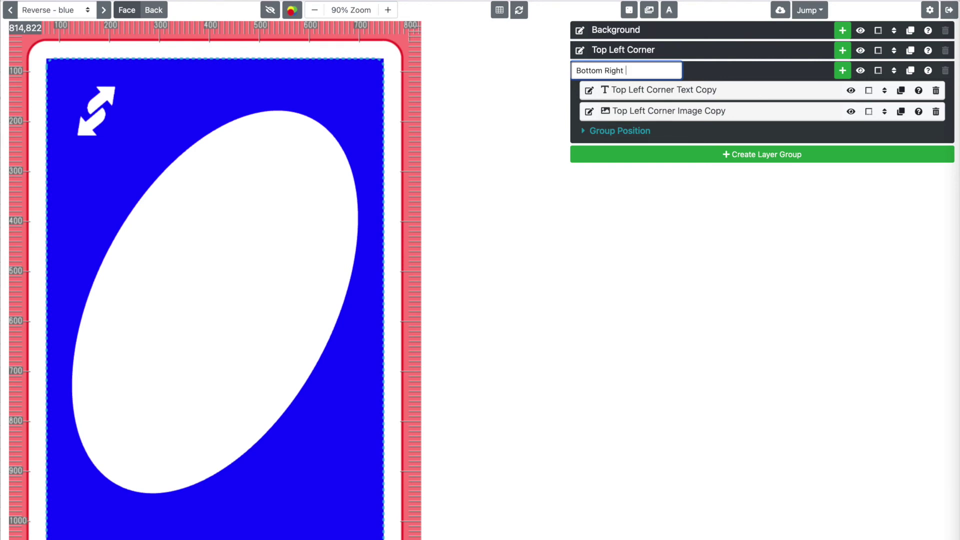
{"action": "type", "text": "Corner"}
{"action": "key", "text": "Return"}
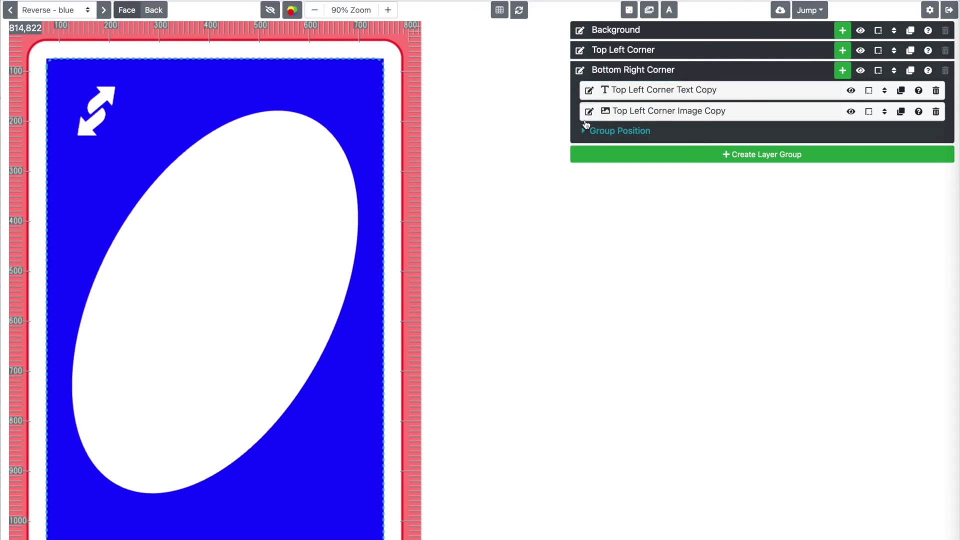
- Set the Bottom Right Corner group's rotation to 180 degrees
{"action": "left_click", "coordinate": [631, 131]}
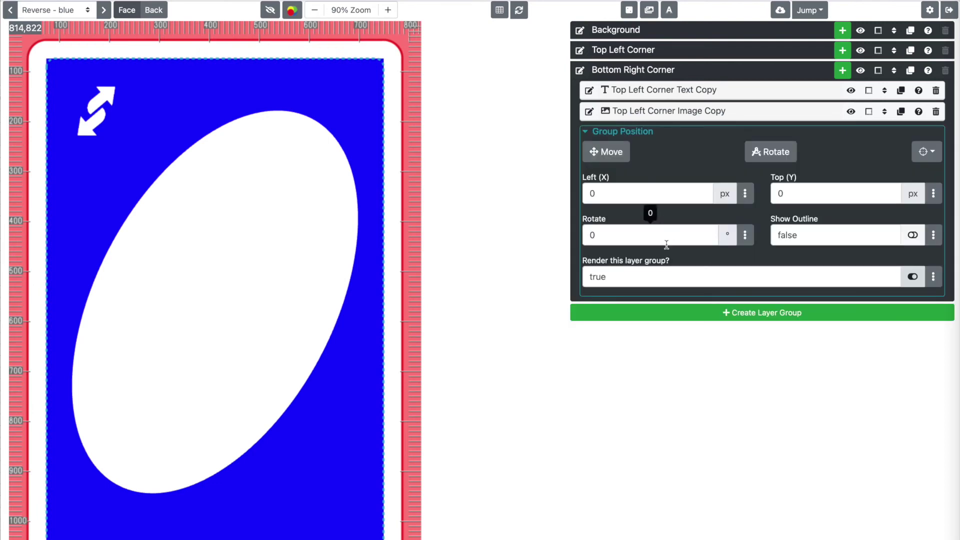
{"action": "left_click", "coordinate": [650, 233]}
{"action": "type", "text": "180"}
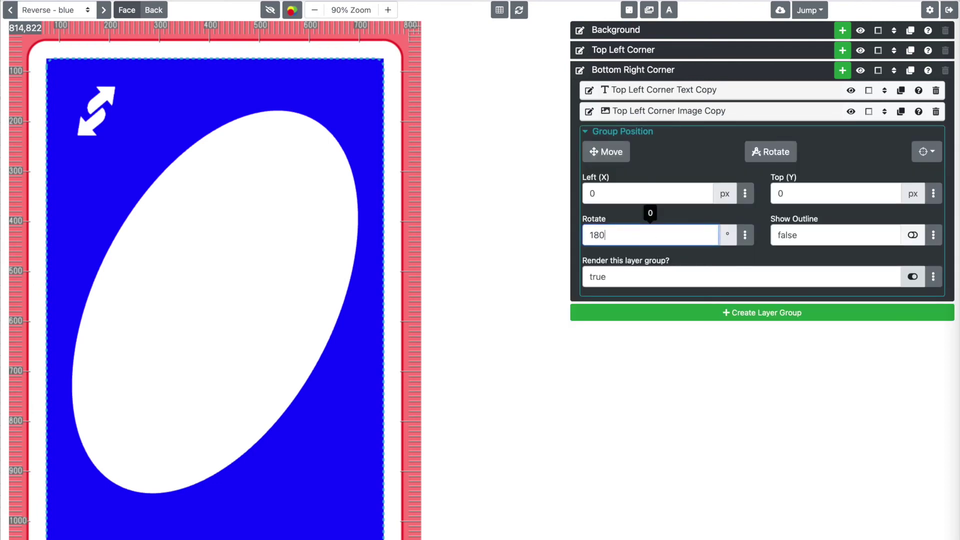
{"action": "left_click", "coordinate": [573, 245]}
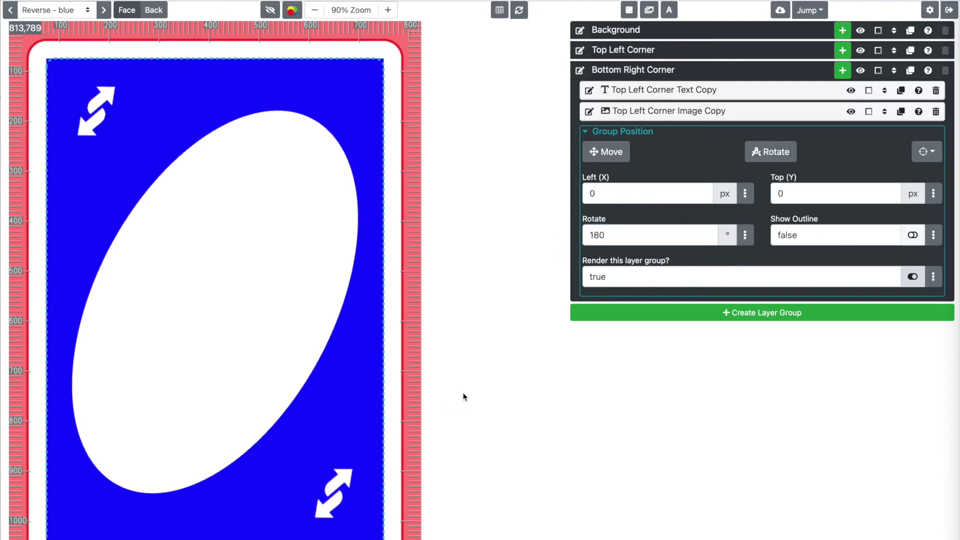
- Preview the cards from Reverse - blue through Wild - black to check the icons in both corners
{"action": "left_click", "coordinate": [644, 112]}
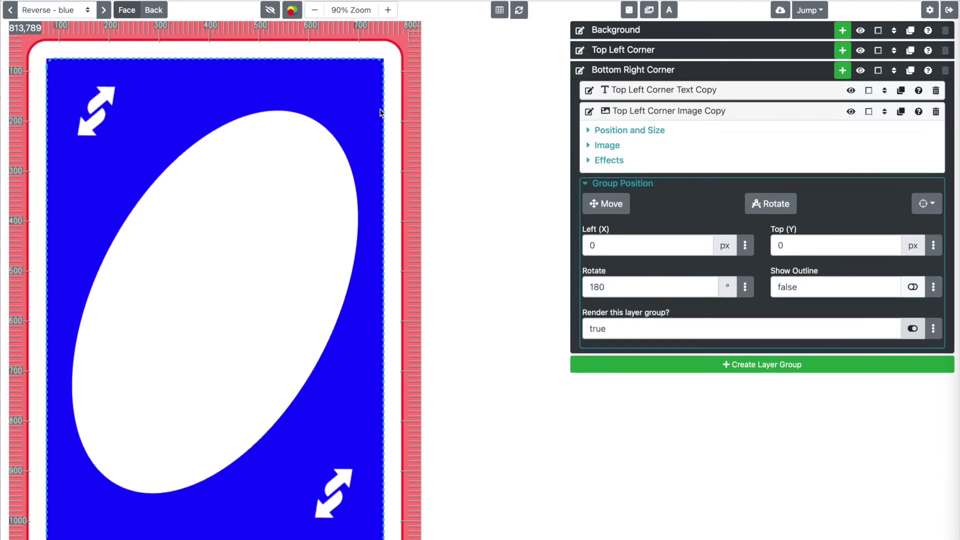
{"action": "left_click", "coordinate": [112, 10]}
{"action": "left_click", "coordinate": [112, 10]}
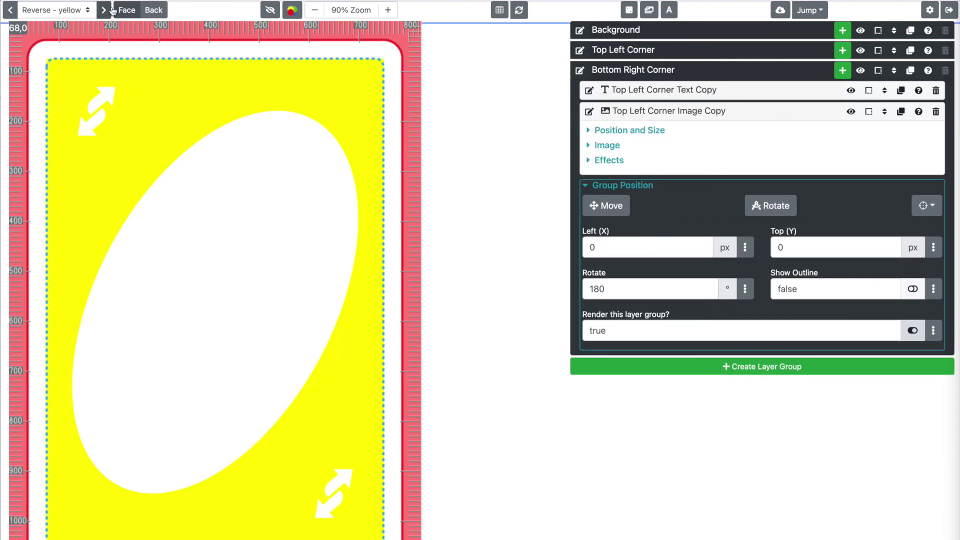
{"action": "left_click", "coordinate": [112, 10]}
{"action": "left_click", "coordinate": [112, 10]}
{"action": "left_click", "coordinate": [112, 10]}
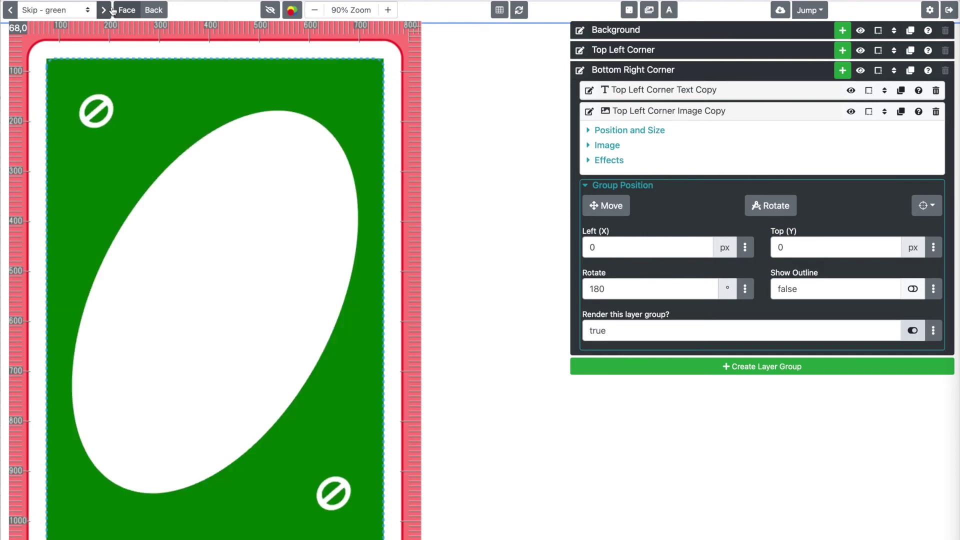
{"action": "left_click", "coordinate": [112, 10]}
{"action": "left_click", "coordinate": [112, 10]}
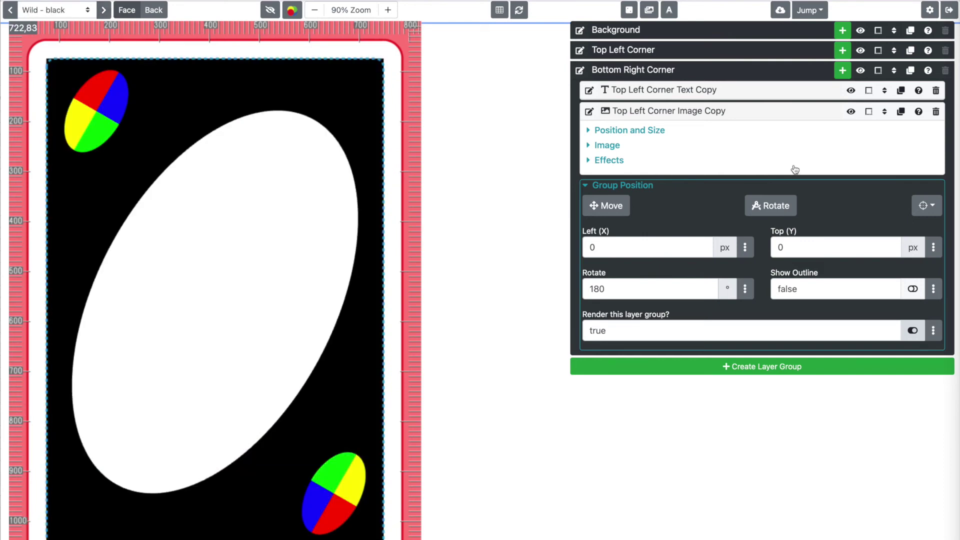
{"action": "left_click", "coordinate": [742, 109]}
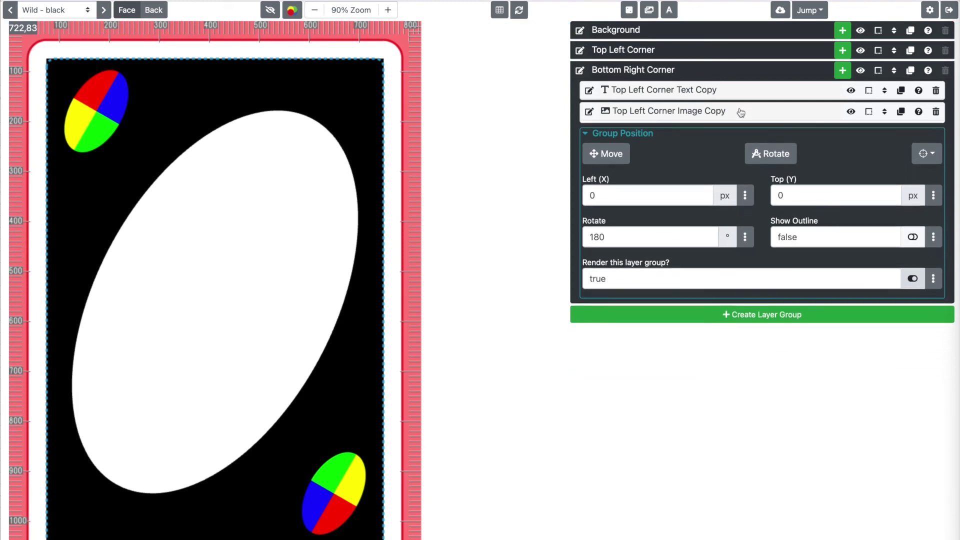
{"action": "left_click", "coordinate": [710, 72]}
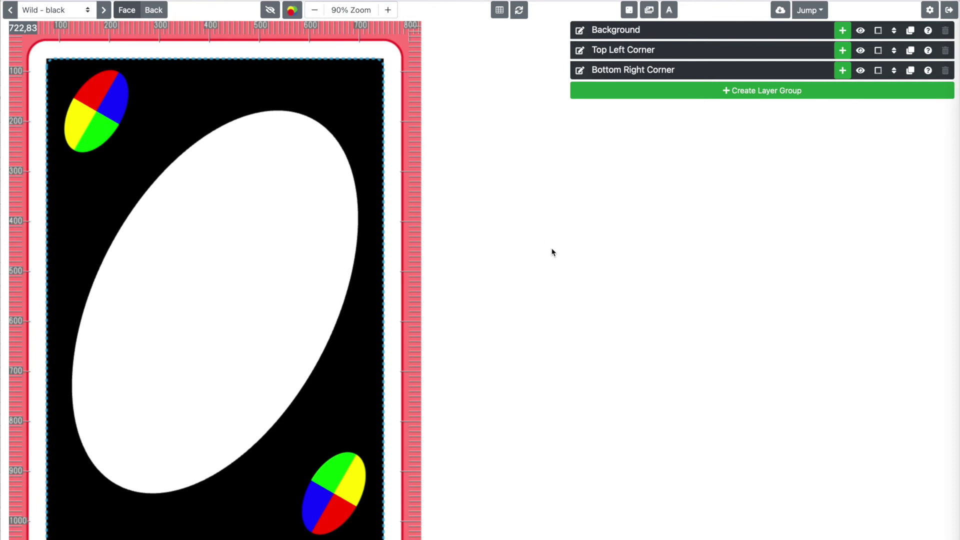
- Create a new layer group named Center
{"action": "left_click", "coordinate": [827, 94]}
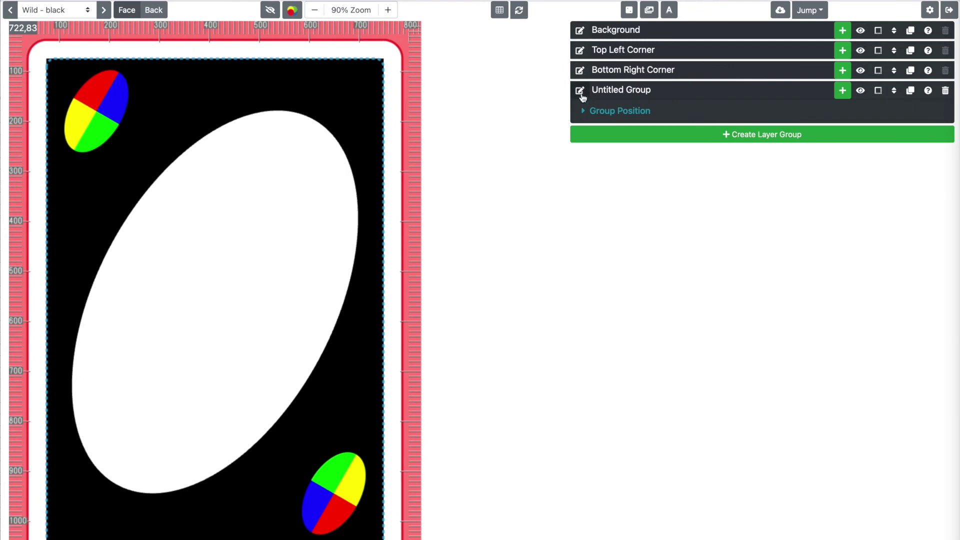
{"action": "left_click", "coordinate": [580, 92]}
{"action": "double_click", "coordinate": [612, 92]}
{"action": "triple_click", "coordinate": [612, 94]}
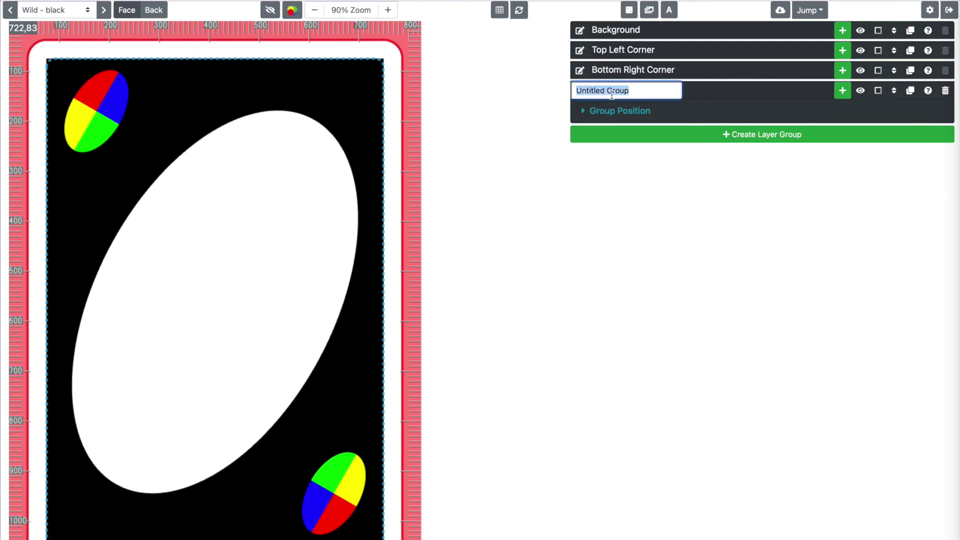
{"action": "type", "text": "Center"}
{"action": "left_click", "coordinate": [551, 129]}
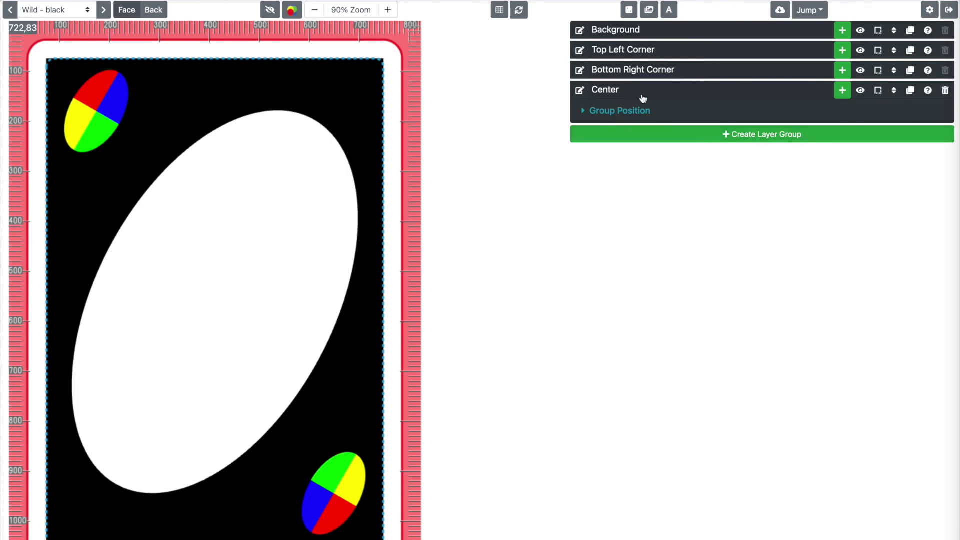
- Add a text layer named Center Text to the Center group
{"action": "left_click", "coordinate": [842, 91]}
{"action": "left_click", "coordinate": [871, 239]}
{"action": "left_click", "coordinate": [589, 110]}
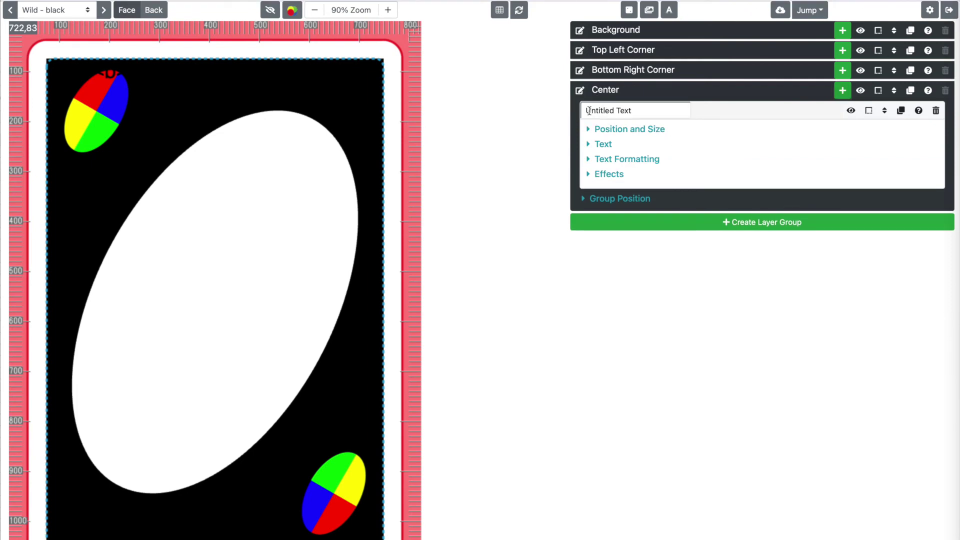
{"action": "type", "text": "Center Tex"}
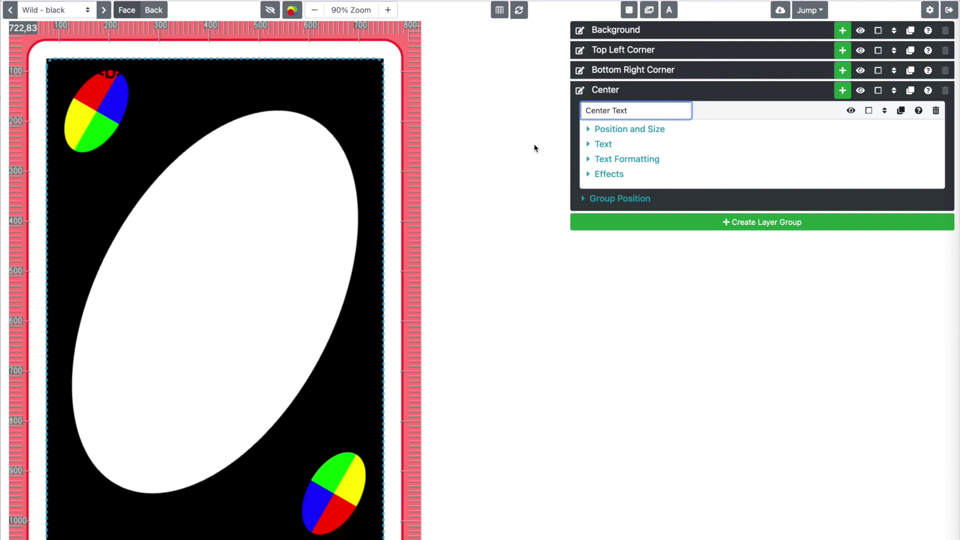
{"action": "left_click", "coordinate": [533, 145]}
- Set the Center Text layer's text to {{ row.corner }}
{"action": "left_click", "coordinate": [605, 144]}
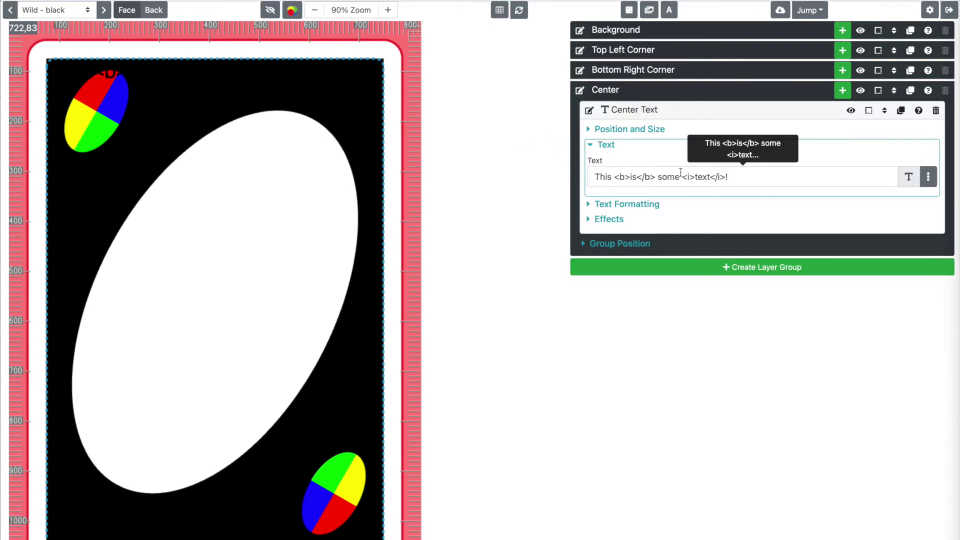
{"action": "left_click", "coordinate": [928, 177]}
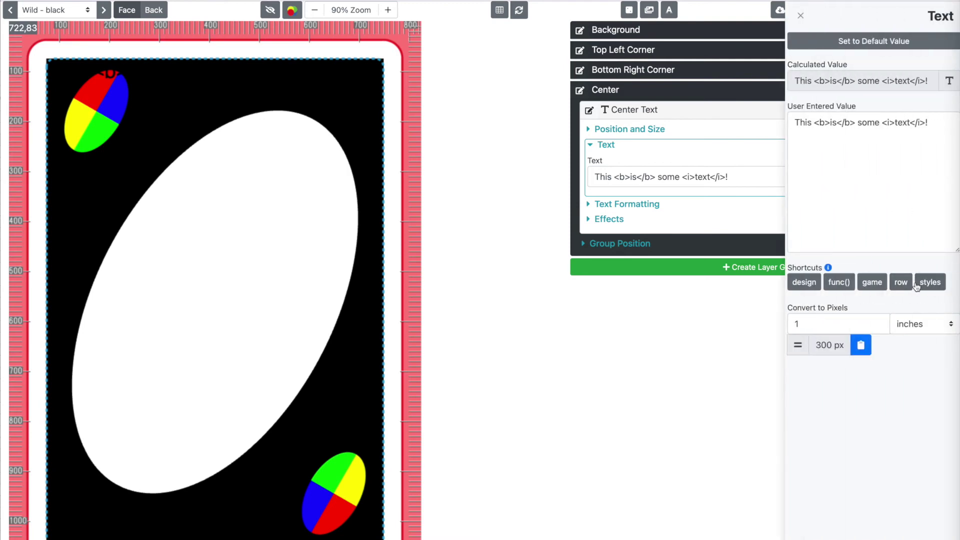
{"action": "left_click", "coordinate": [900, 283]}
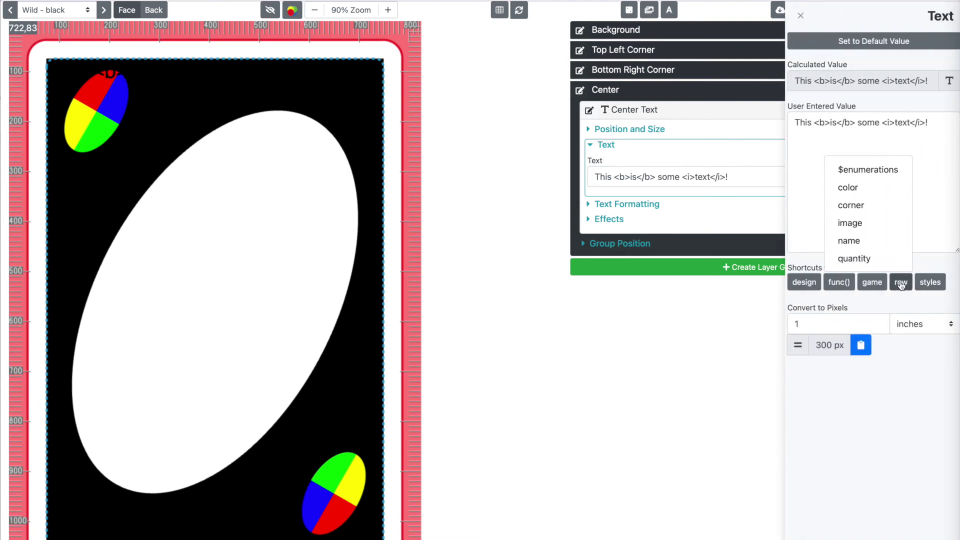
{"action": "left_click", "coordinate": [900, 204]}
{"action": "left_click", "coordinate": [883, 165]}
{"action": "key", "text": "ctrl+a"}
{"action": "type", "text": "{{ row.corner }}"}
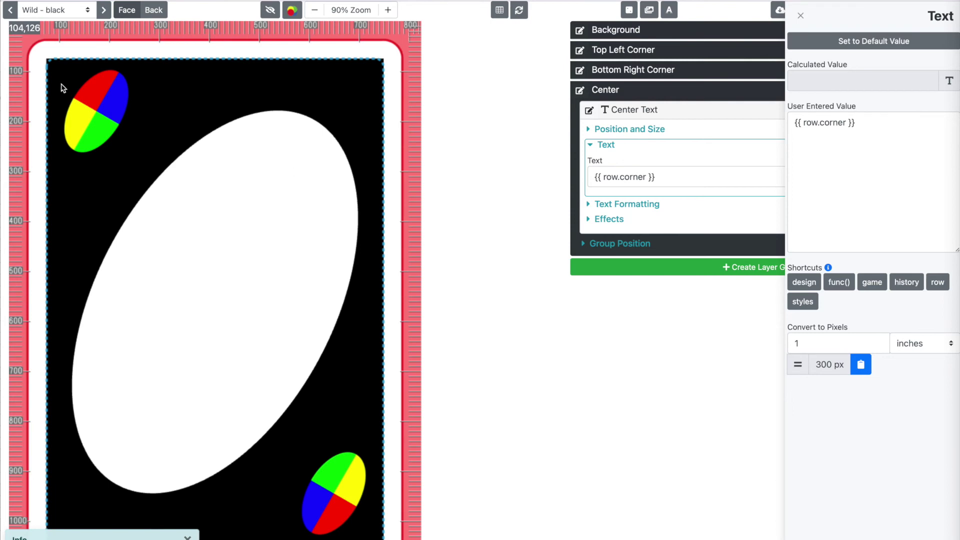
- Preview the 0 - red card to check its center text
{"action": "left_click", "coordinate": [105, 10]}
{"action": "left_click", "coordinate": [105, 10]}
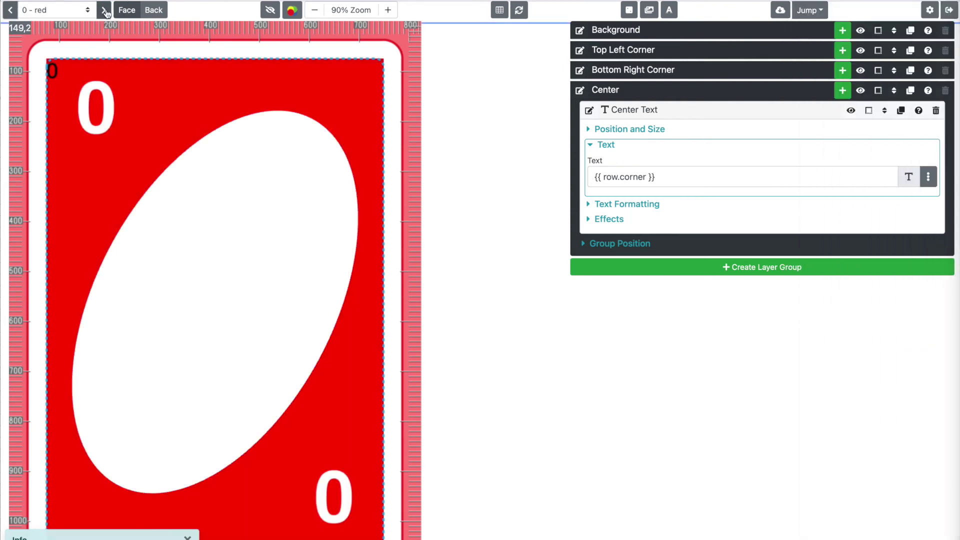
{"action": "left_click", "coordinate": [10, 10]}
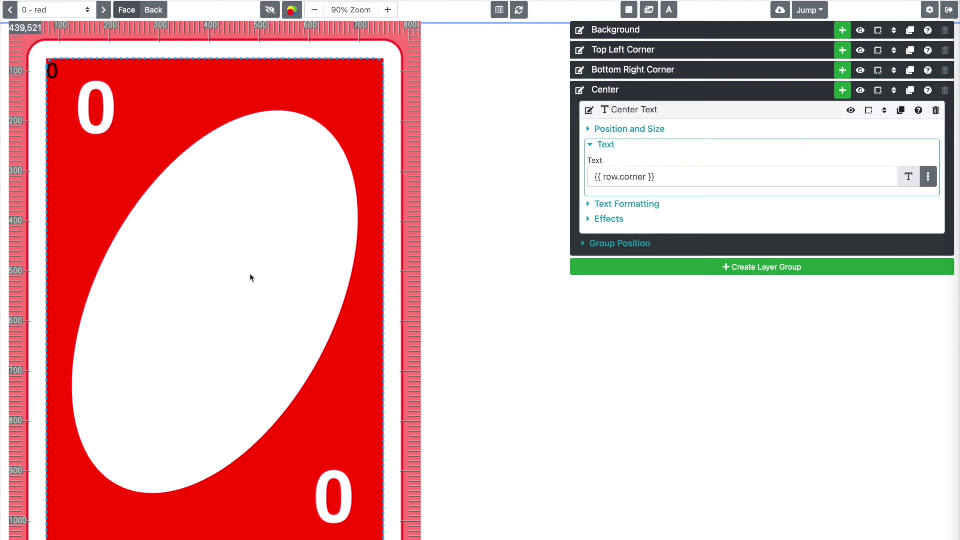
- Set the Center Text layer's default style to center
{"action": "left_click", "coordinate": [611, 149]}
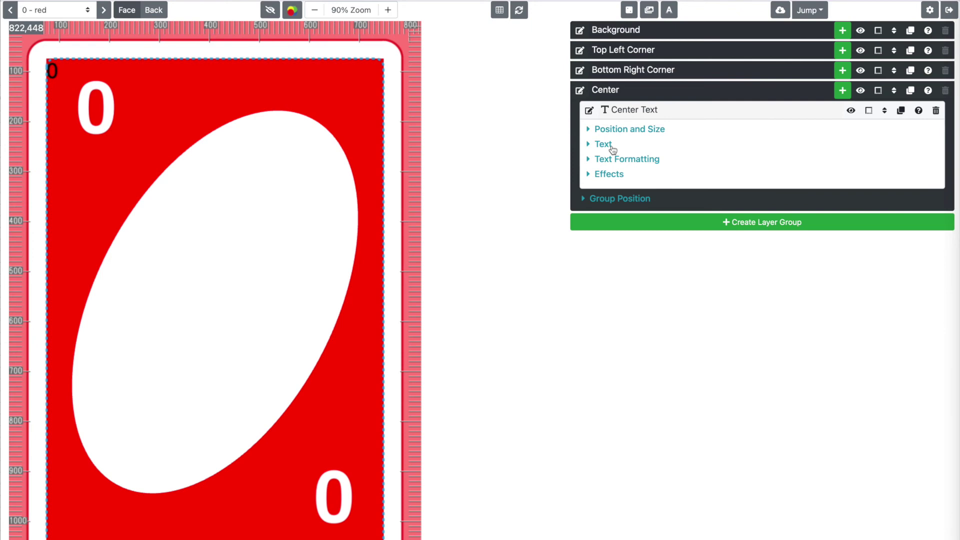
{"action": "left_click", "coordinate": [640, 165]}
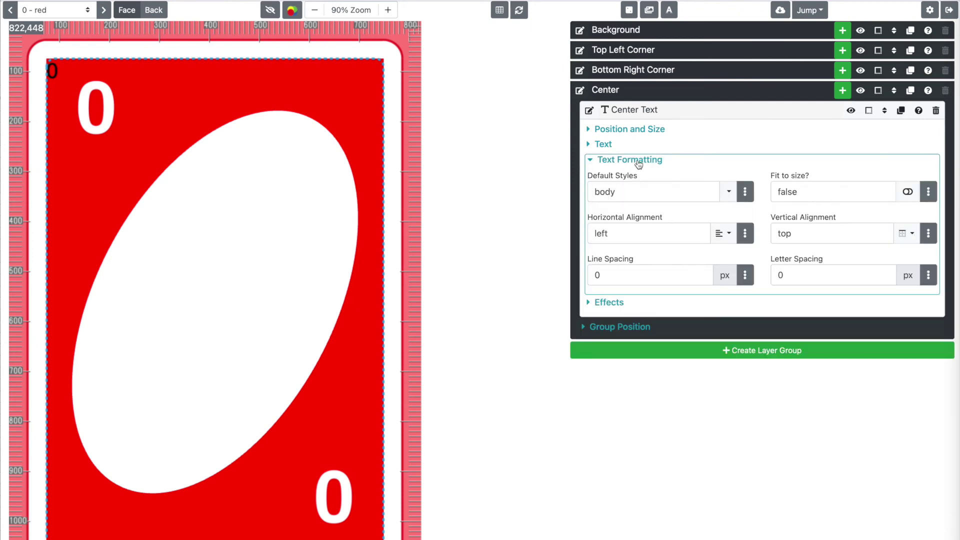
{"action": "left_click", "coordinate": [729, 193]}
{"action": "left_click", "coordinate": [672, 252]}
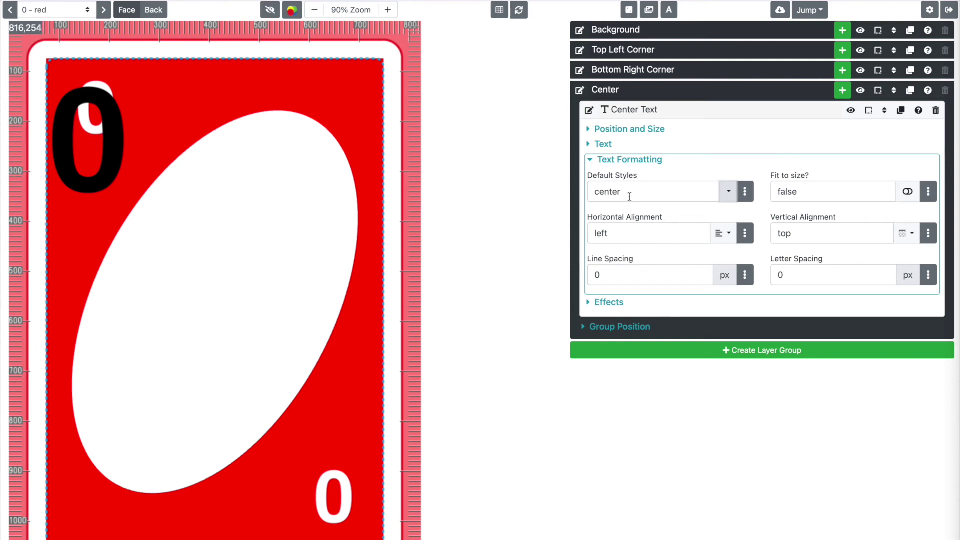
- Align the Center Text layer horizontally to center and vertically to middle
{"action": "left_click", "coordinate": [723, 234]}
{"action": "left_click", "coordinate": [681, 275]}
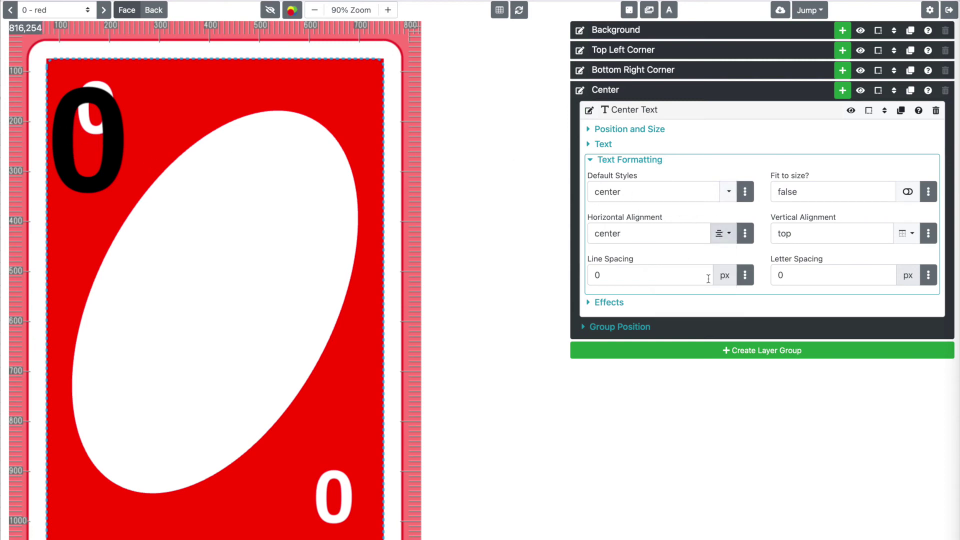
{"action": "left_click", "coordinate": [906, 233]}
{"action": "left_click", "coordinate": [883, 275]}
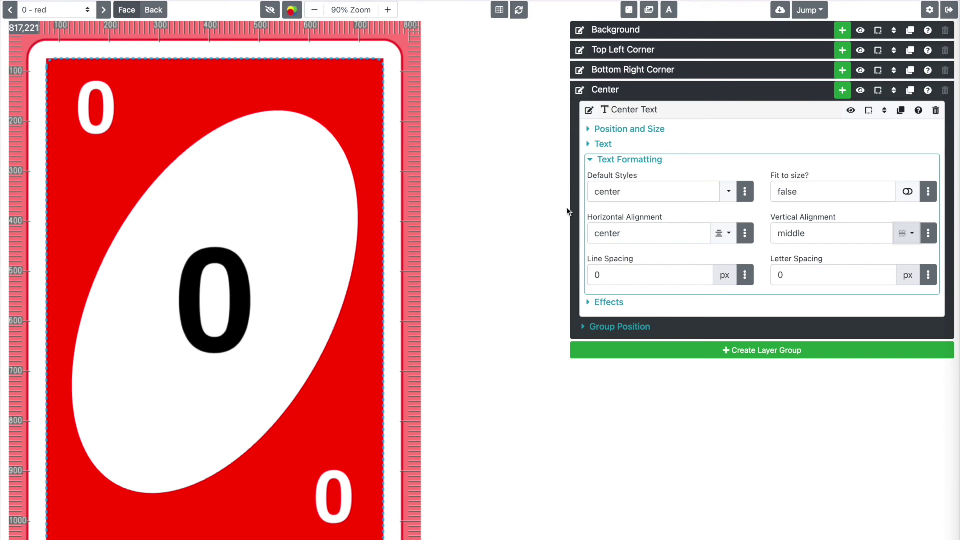
- Append the red style and then the blue style to the Center Text layer's default styles after center
{"action": "left_click", "coordinate": [671, 192]}
{"action": "type", "text": ","}
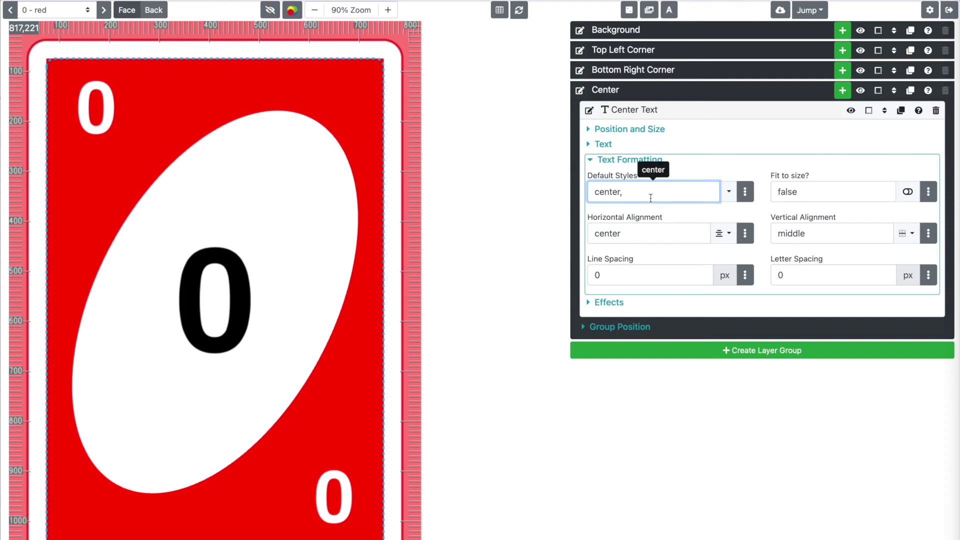
{"action": "type", "text": "red"}
{"action": "left_click", "coordinate": [516, 216]}
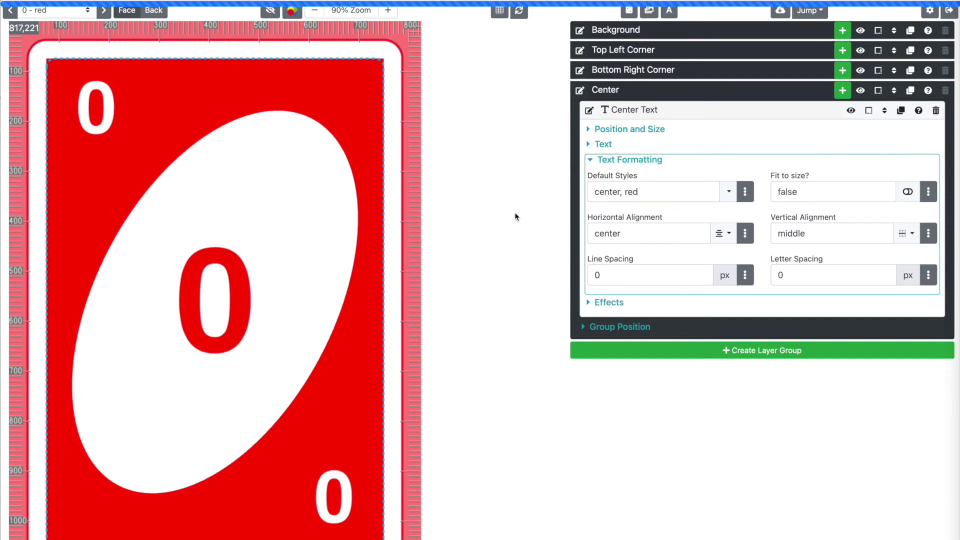
{"action": "left_click", "coordinate": [680, 196]}
{"action": "type", "text": ", blue"}
{"action": "key", "text": "Return"}
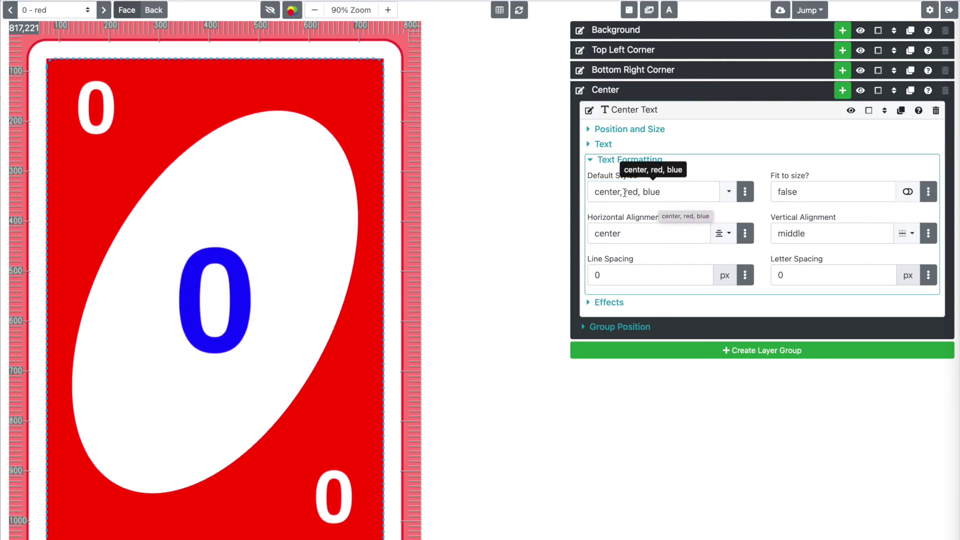
- Replace the red and blue default styles of Center Text with {{row.color}} and preview the 0 - green card
{"action": "left_click_drag", "start_coordinate": [624, 192], "coordinate": [670, 191]}
{"action": "type", "text": "{{row.color}}"}
{"action": "left_click", "coordinate": [549, 163]}
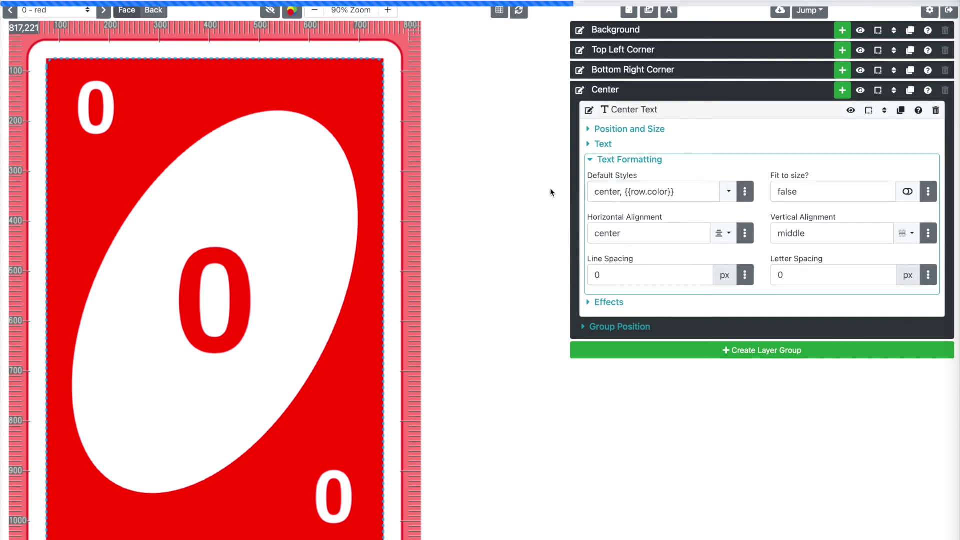
{"action": "left_click", "coordinate": [60, 10]}
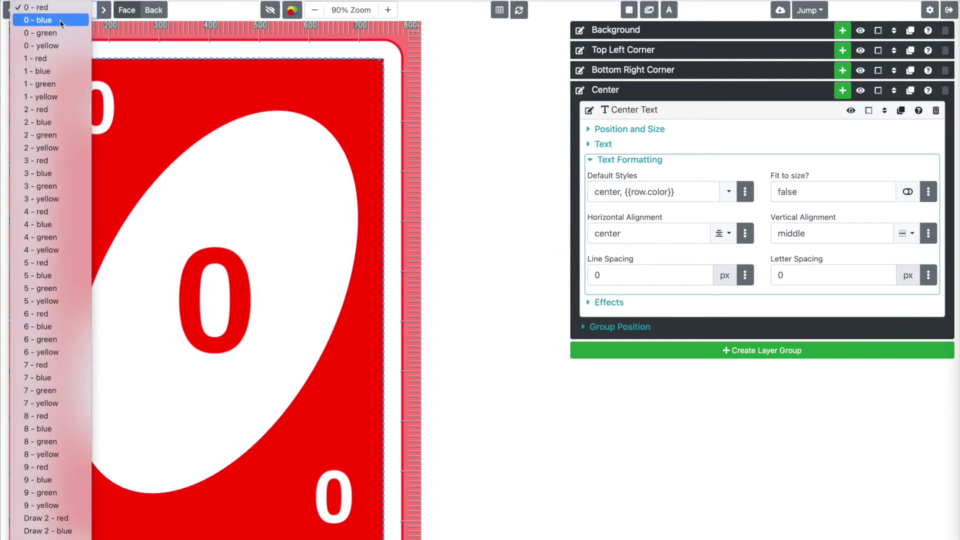
{"action": "left_click", "coordinate": [61, 33]}
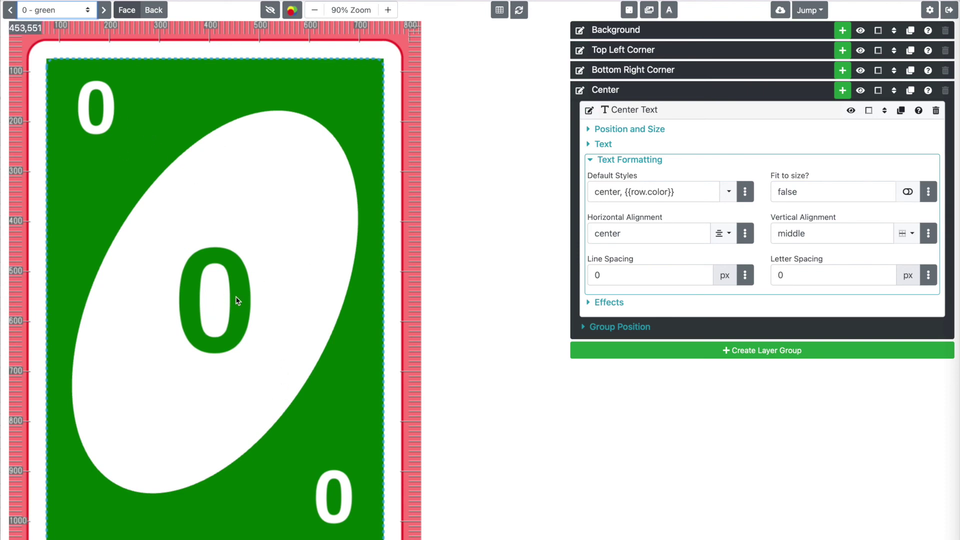
- Make the Center Text layer render conditionally by setting its render option to {{ not row.image }}
{"action": "mouse_move", "coordinate": [602, 191]}
{"action": "left_click", "coordinate": [616, 160]}
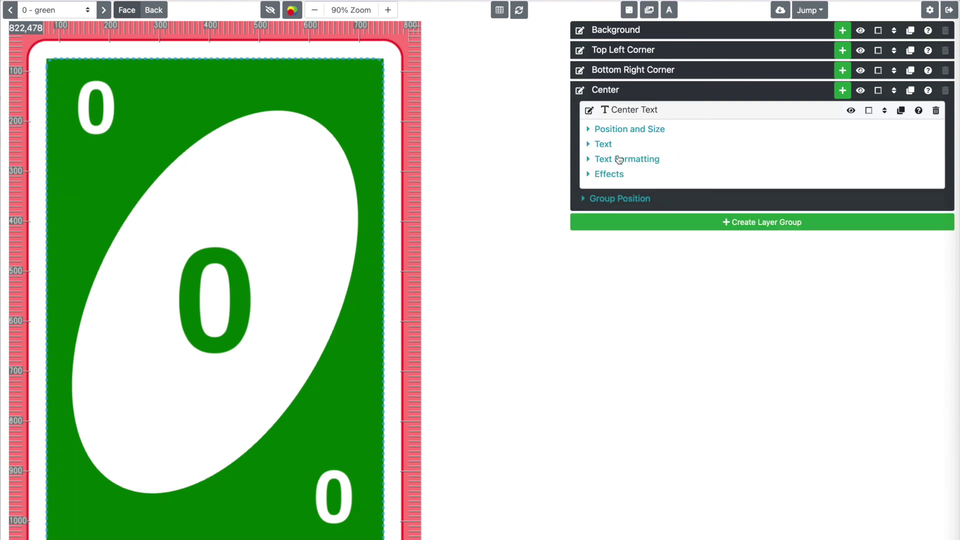
{"action": "left_click", "coordinate": [640, 131]}
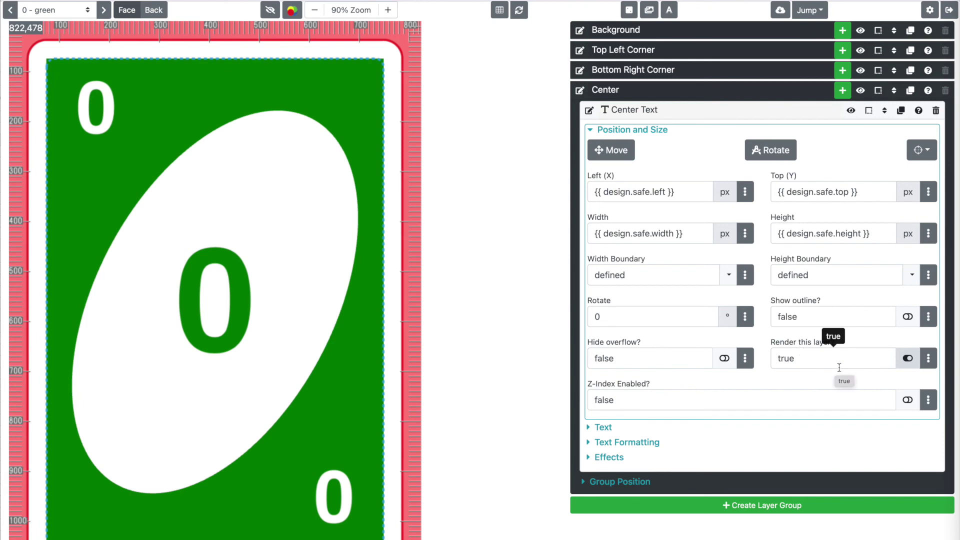
{"action": "left_click", "coordinate": [928, 365]}
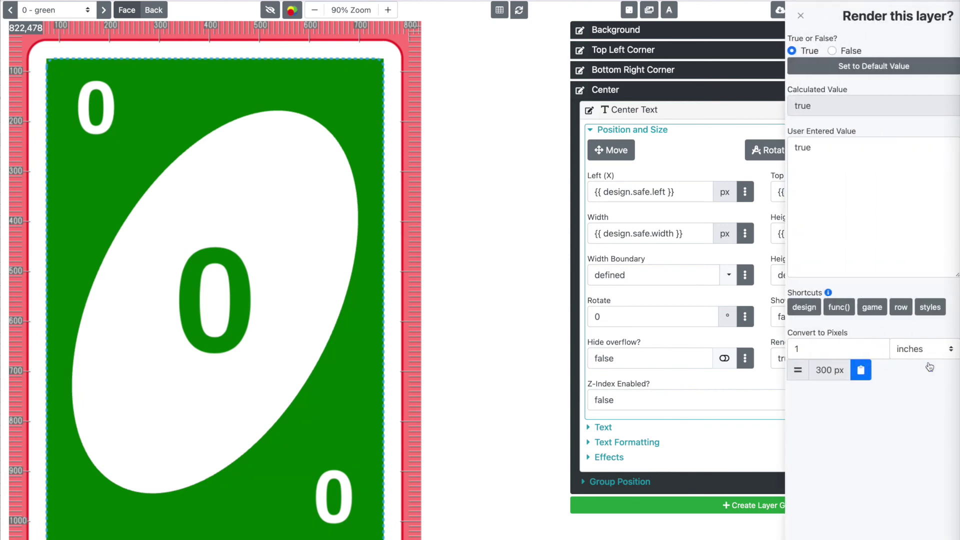
{"action": "left_click", "coordinate": [900, 308]}
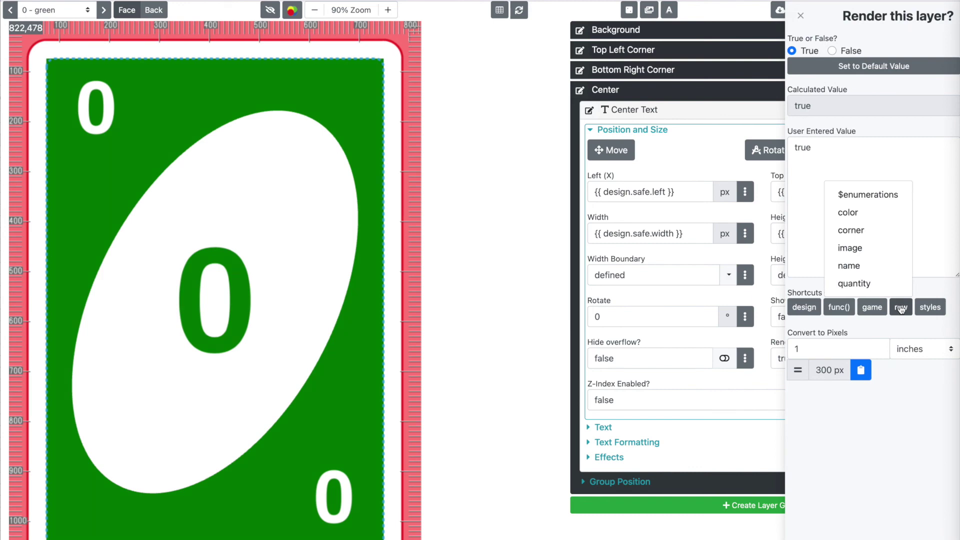
{"action": "left_click", "coordinate": [879, 247]}
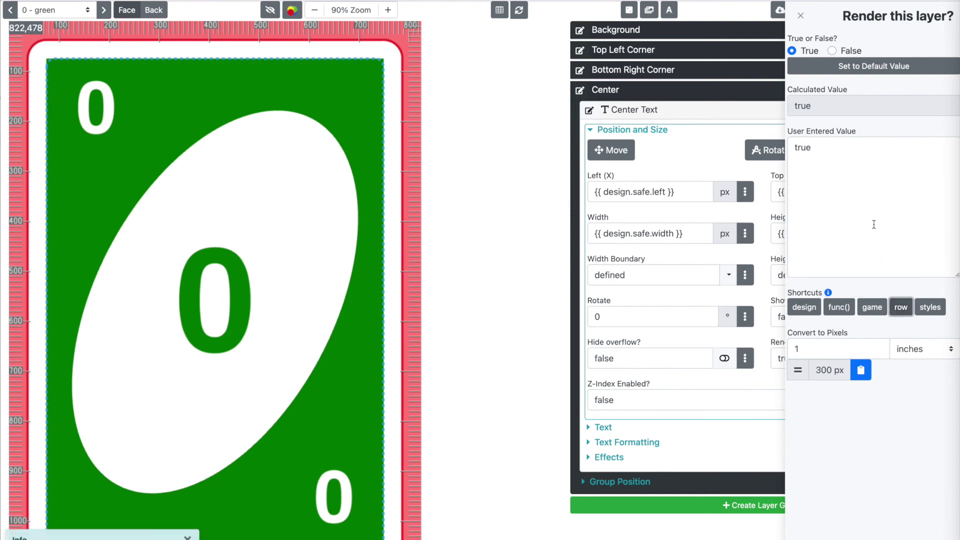
{"action": "type", "text": "{{ row.image }}"}
{"action": "left_click", "coordinate": [802, 149]}
{"action": "type", "text": "not"}
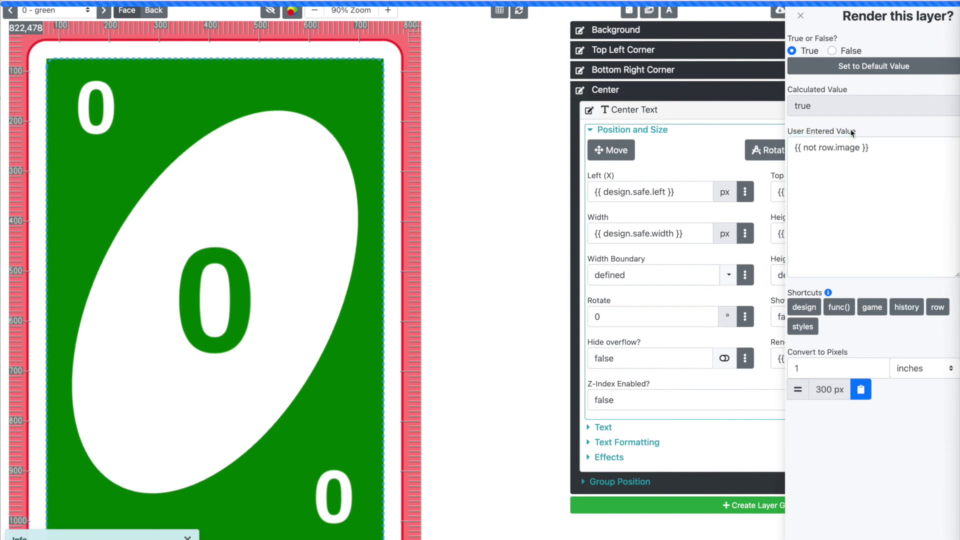
{"action": "left_click", "coordinate": [215, 319]}
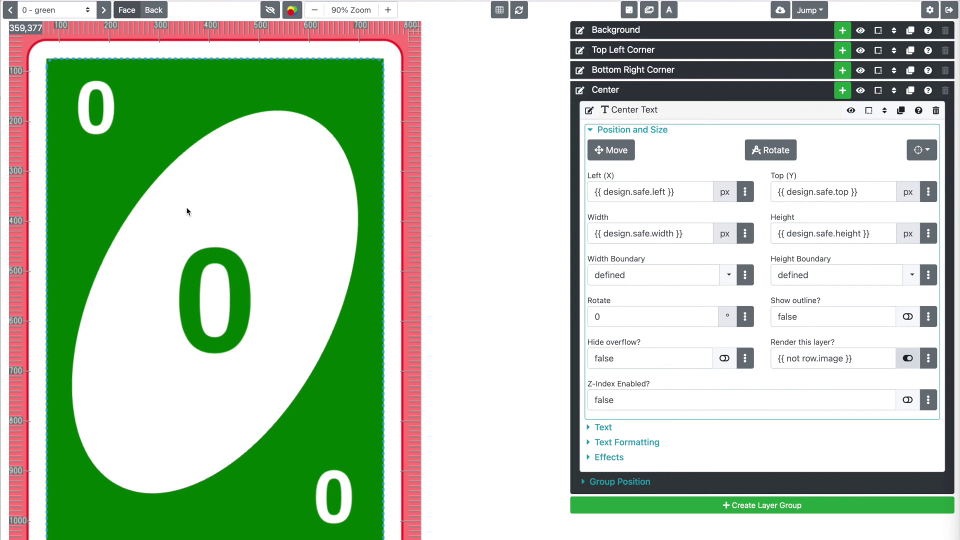
- Preview the Reverse - red card to check whether its center text is rendered
{"action": "left_click", "coordinate": [68, 9]}
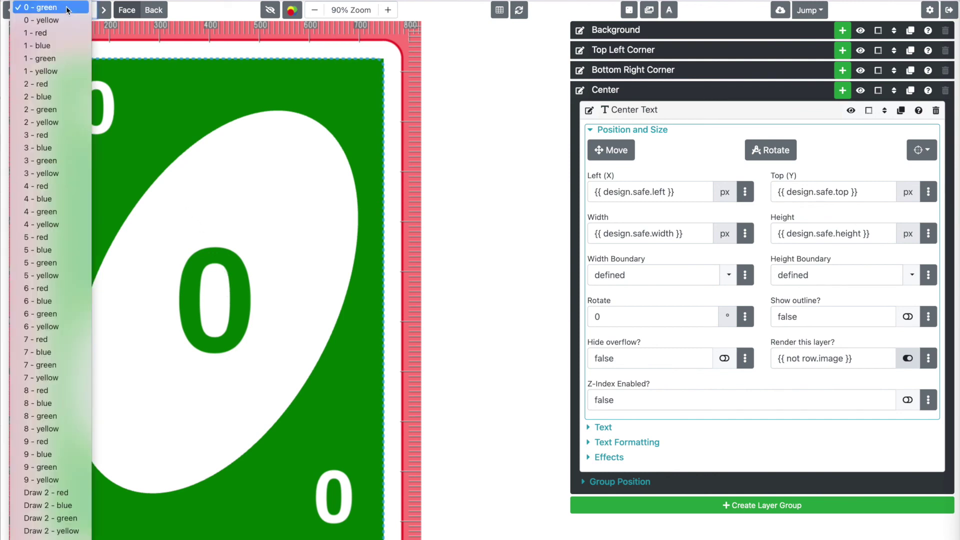
{"action": "scroll", "coordinate": [75, 350], "scroll_direction": "down", "scroll_amount": 3}
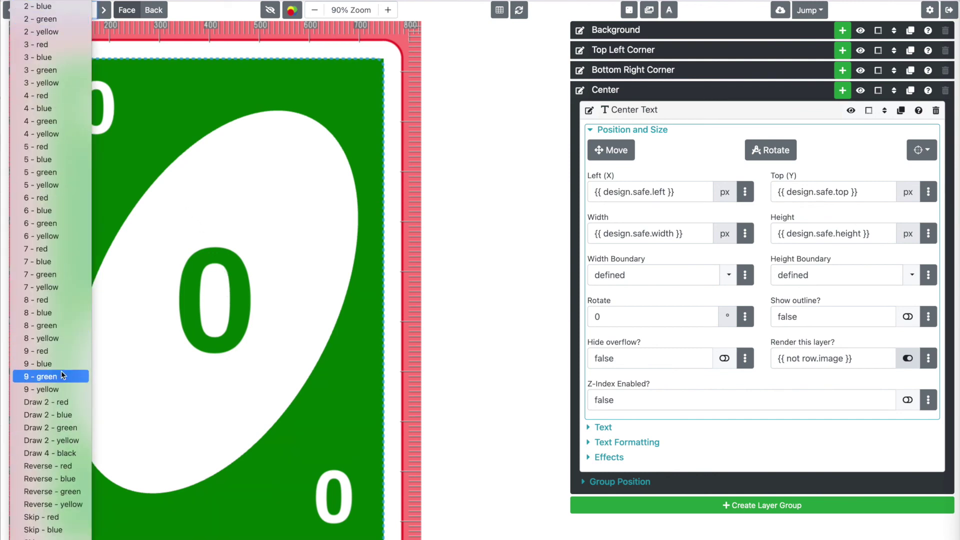
{"action": "left_click", "coordinate": [65, 466]}
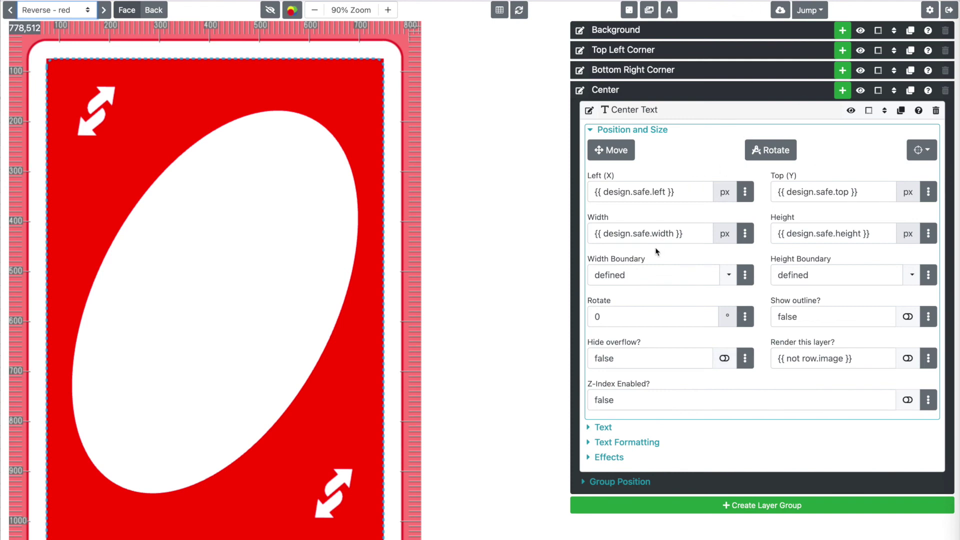
- Add an image layer to the Center group and name it Center Image
{"action": "mouse_move", "coordinate": [678, 187]}
{"action": "left_click", "coordinate": [691, 110]}
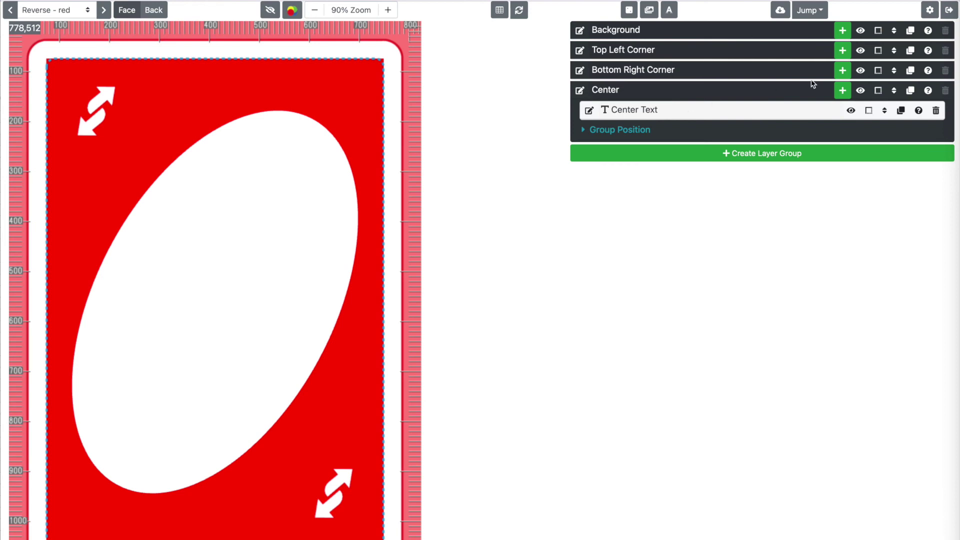
{"action": "left_click", "coordinate": [842, 90]}
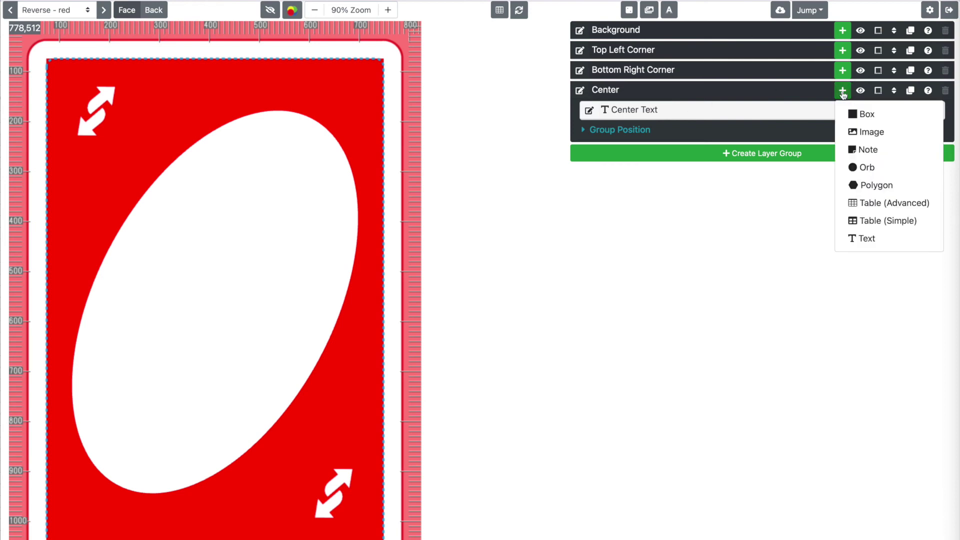
{"action": "left_click", "coordinate": [871, 132]}
{"action": "left_click", "coordinate": [590, 132]}
{"action": "type", "text": "C"}
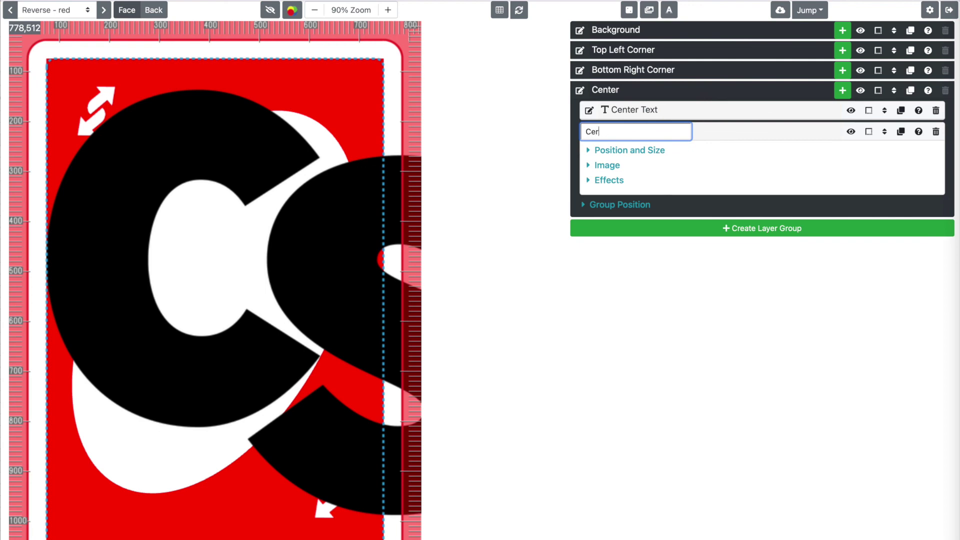
{"action": "type", "text": "enter Image"}
{"action": "key", "text": "Return"}
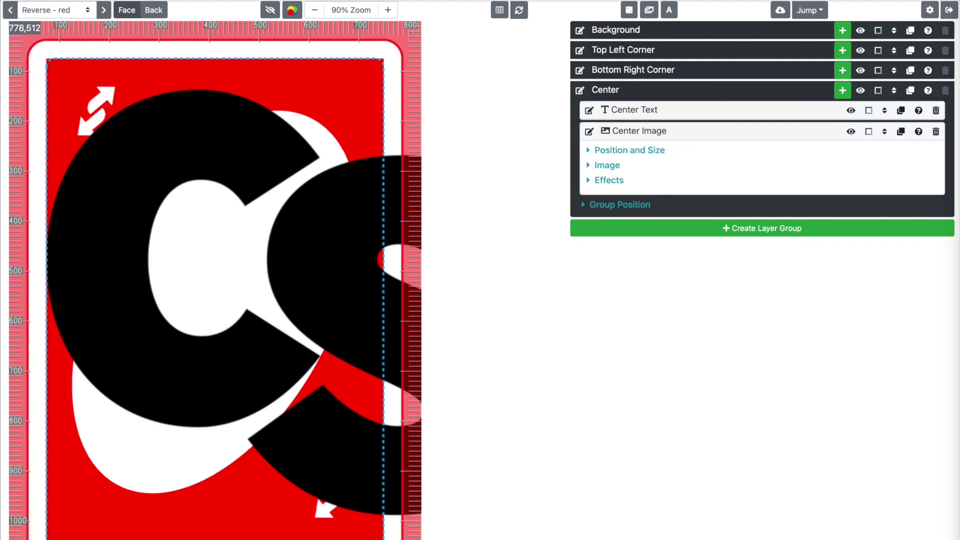
{"action": "key", "text": "super+l"}
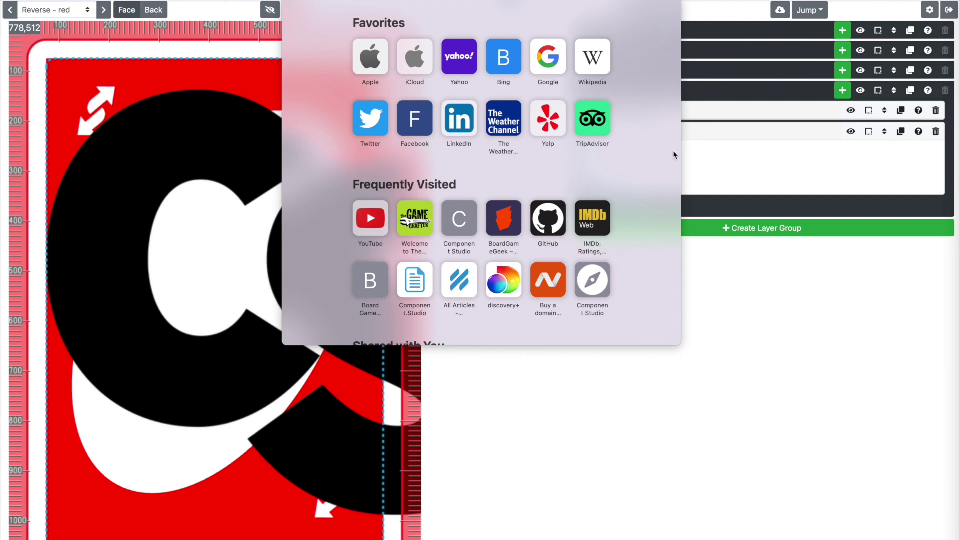
{"action": "left_click", "coordinate": [748, 237]}
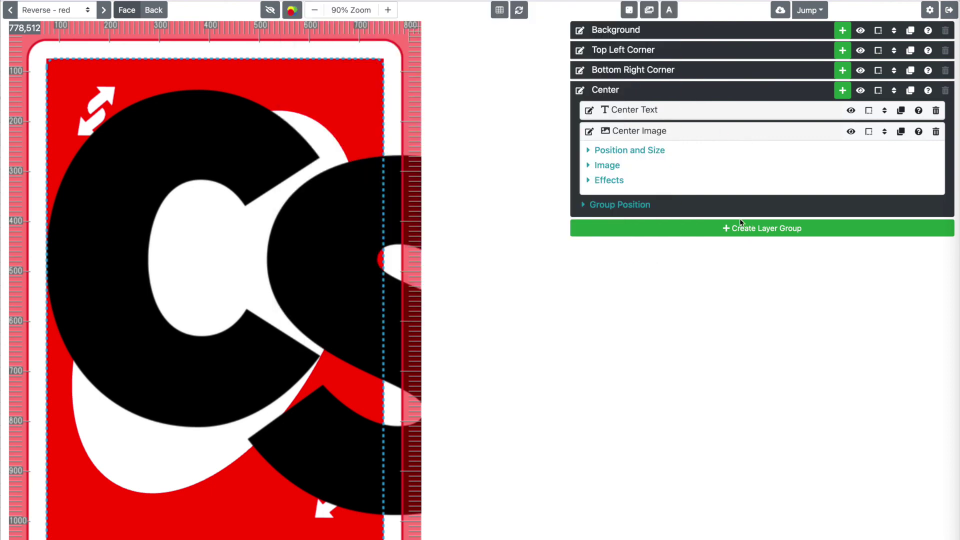
- Set the Center Image layer's image to {{ row.image }}
{"action": "left_click", "coordinate": [655, 152]}
{"action": "left_click", "coordinate": [655, 152]}
{"action": "left_click", "coordinate": [625, 167]}
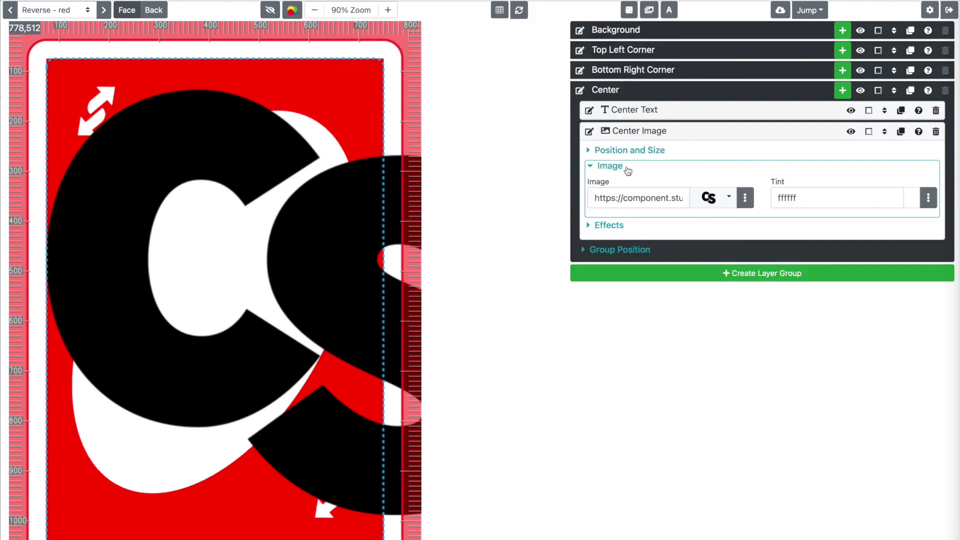
{"action": "left_click", "coordinate": [745, 198]}
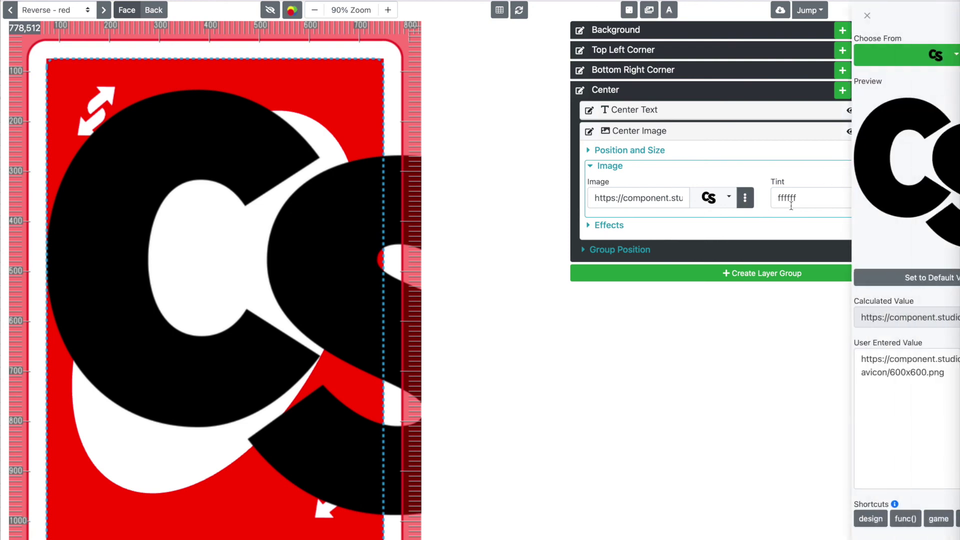
{"action": "left_click", "coordinate": [901, 518]}
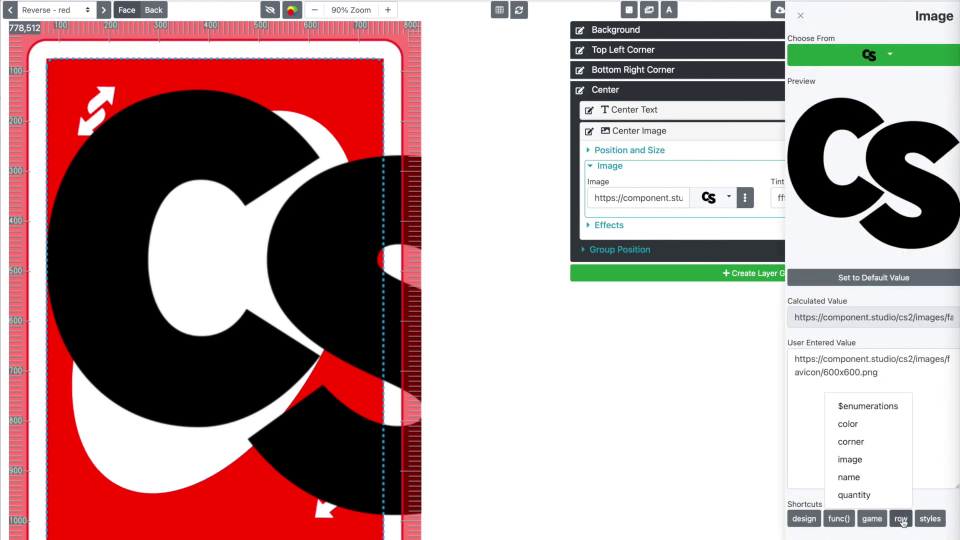
{"action": "left_click", "coordinate": [883, 464]}
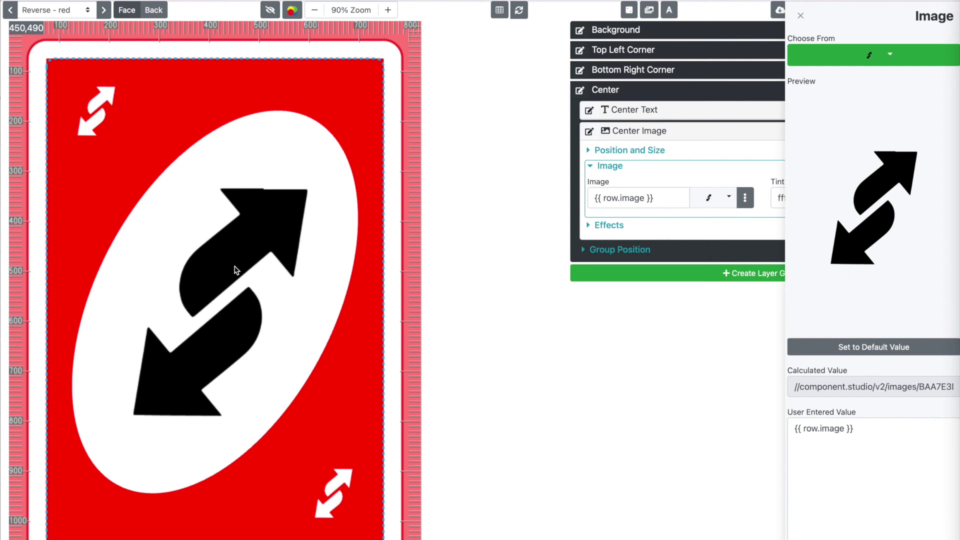
{"action": "left_click", "coordinate": [504, 347]}
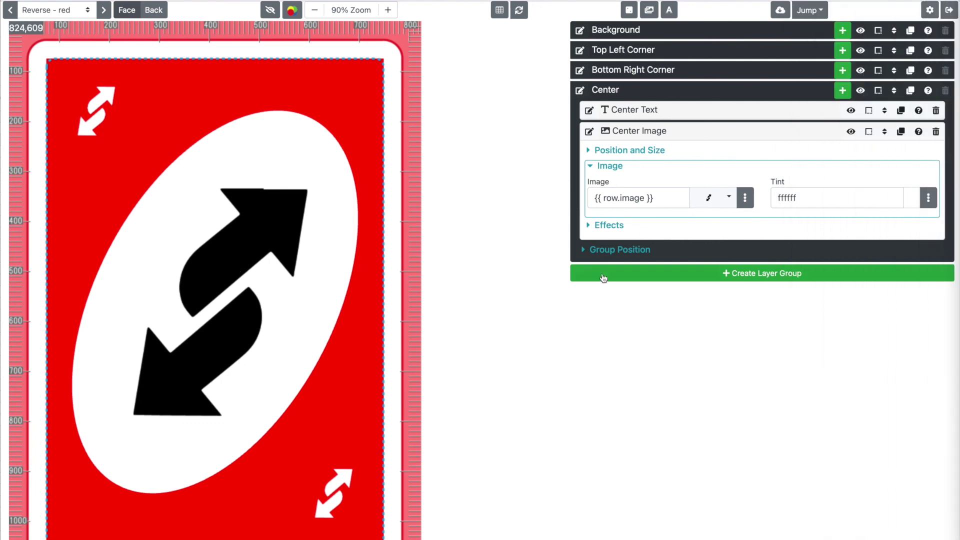
- Enable the Center Image layer's color overlay with overlay color {{ row.color }} and preview the Wild - black card
{"action": "left_click", "coordinate": [604, 227]}
{"action": "left_click", "coordinate": [632, 285]}
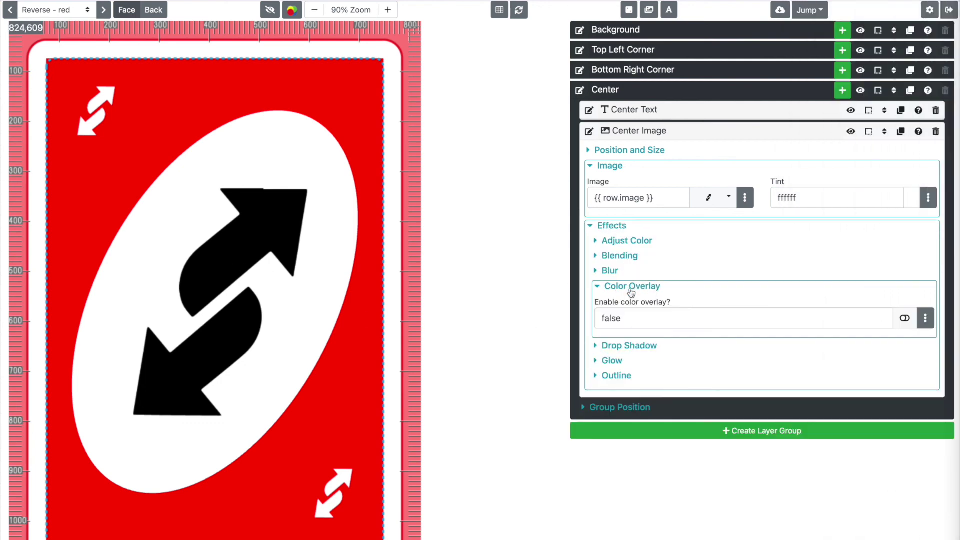
{"action": "left_click", "coordinate": [905, 319]}
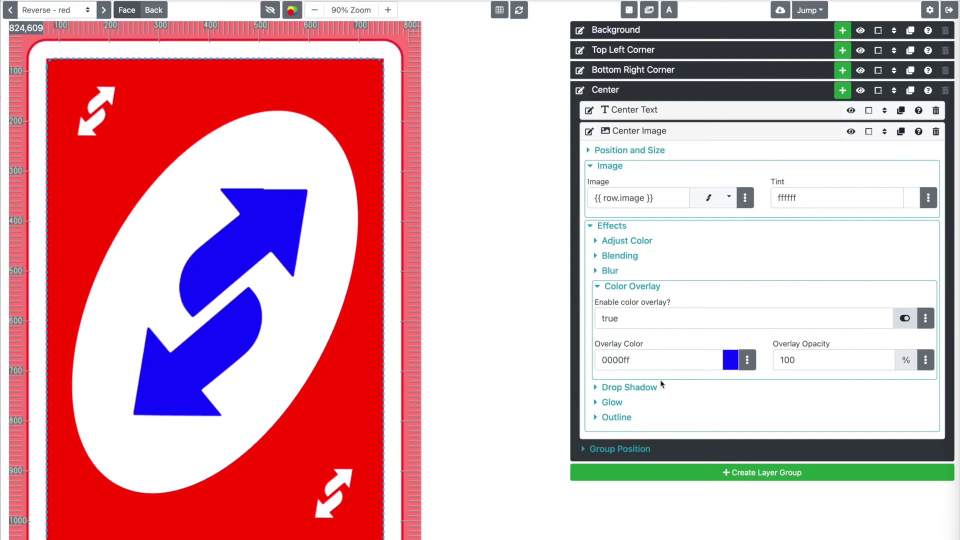
{"action": "left_click", "coordinate": [749, 365]}
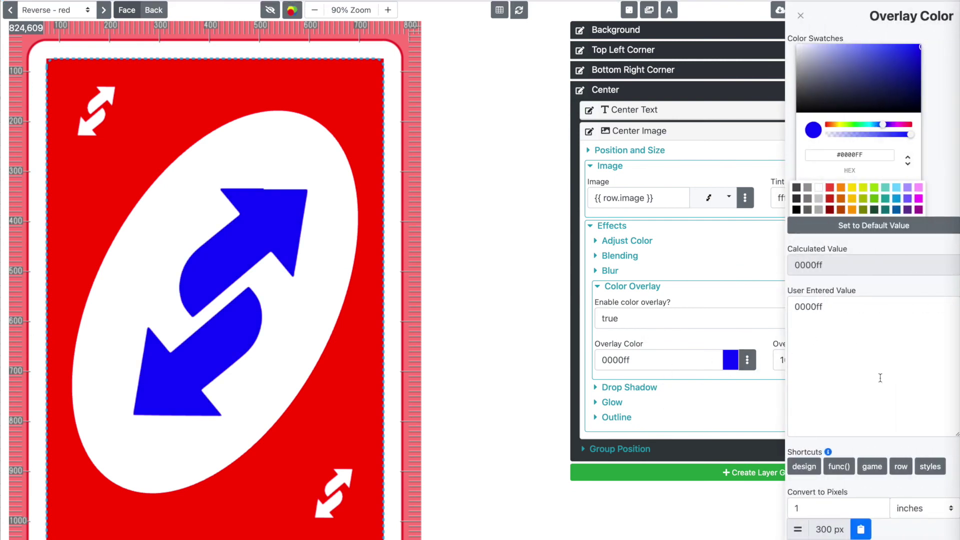
{"action": "left_click", "coordinate": [900, 467]}
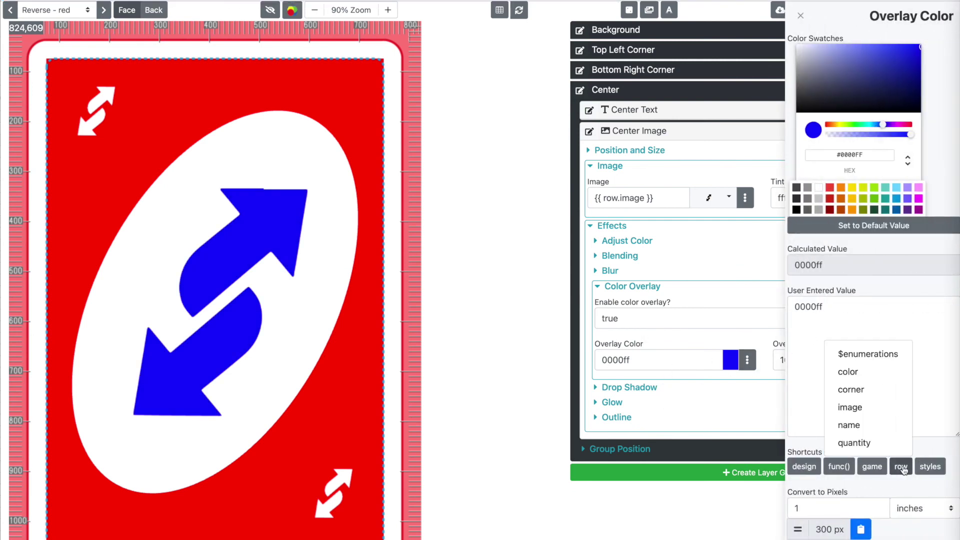
{"action": "left_click", "coordinate": [879, 371]}
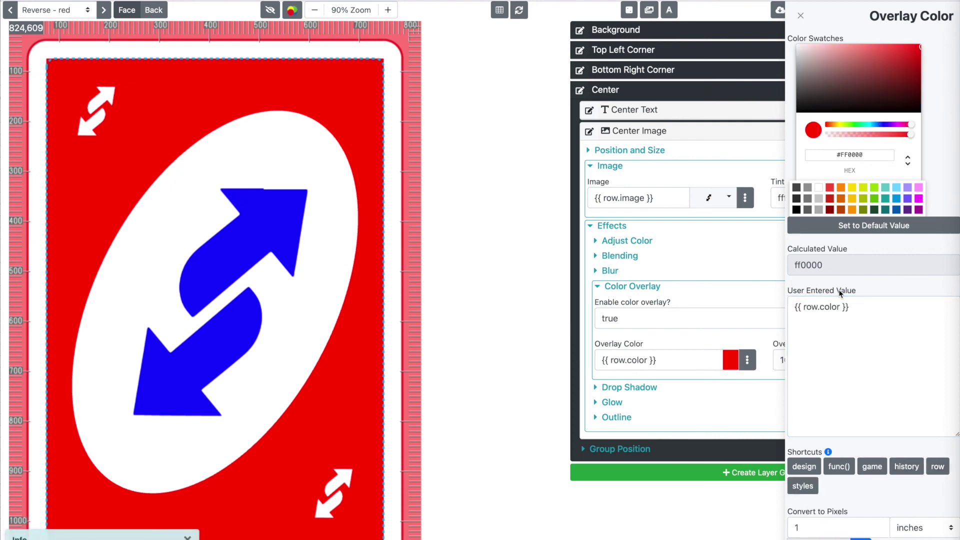
{"action": "left_click", "coordinate": [561, 286]}
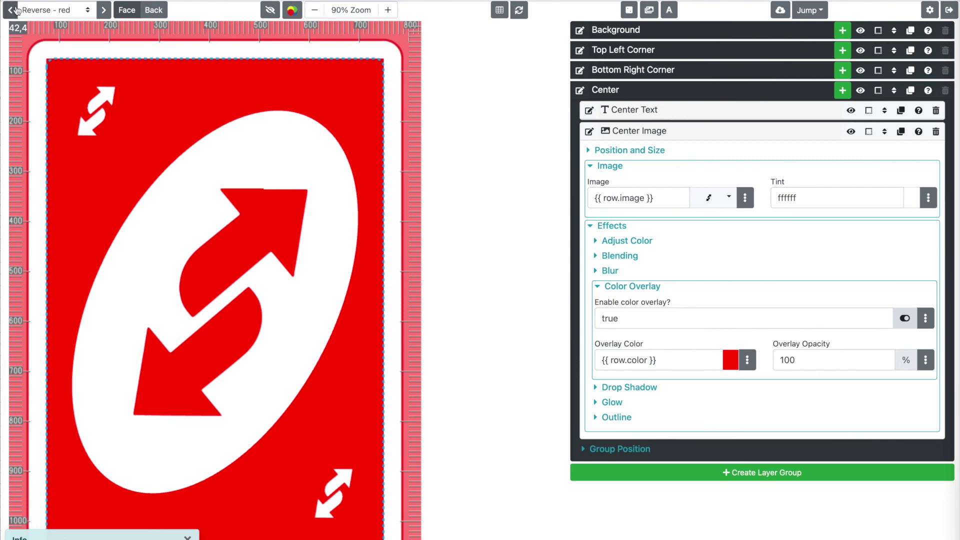
{"action": "left_click", "coordinate": [55, 11]}
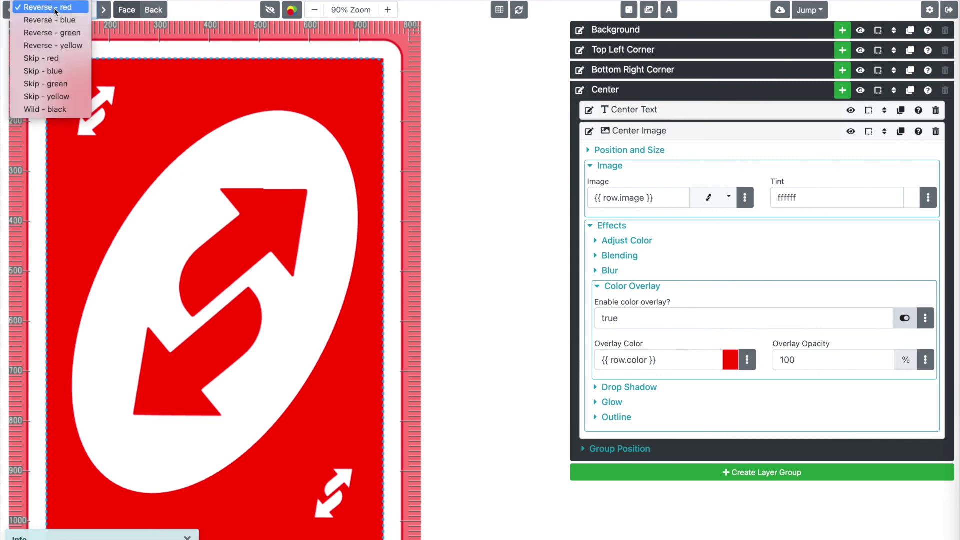
{"action": "left_click", "coordinate": [47, 109]}
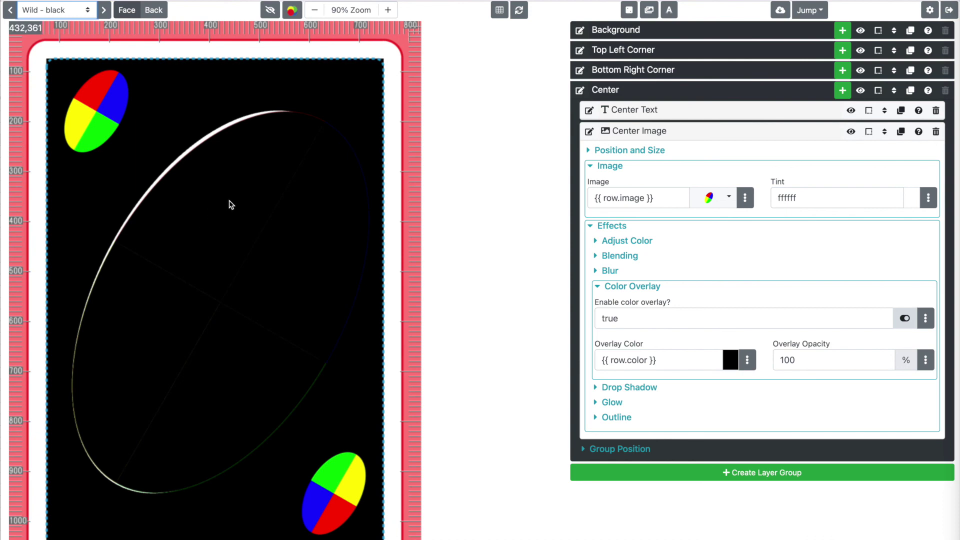
- Preview the Draw 4 - black card and set the Center Image layer's Enable color overlay condition to {{ row.name != 'Wild' }}
{"action": "left_click", "coordinate": [58, 10]}
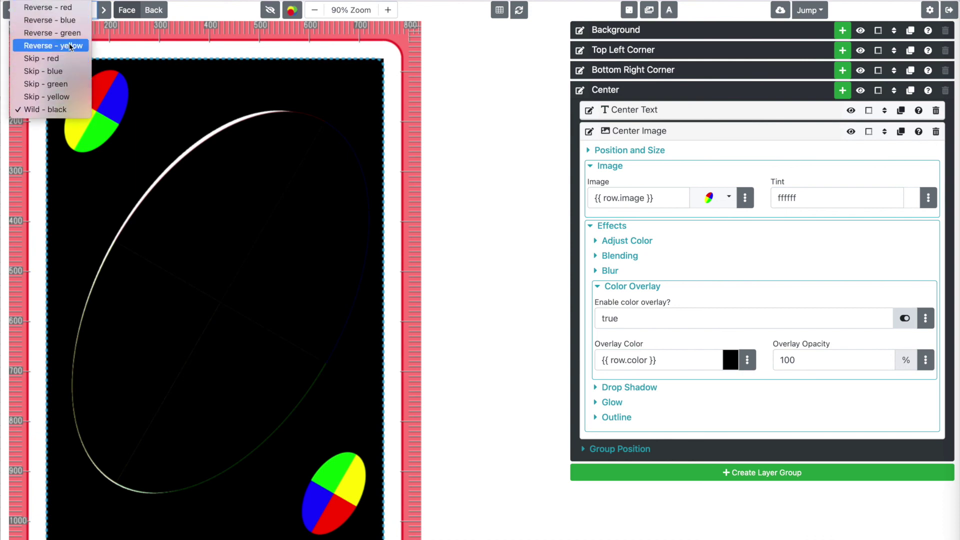
{"action": "left_click", "coordinate": [70, 8]}
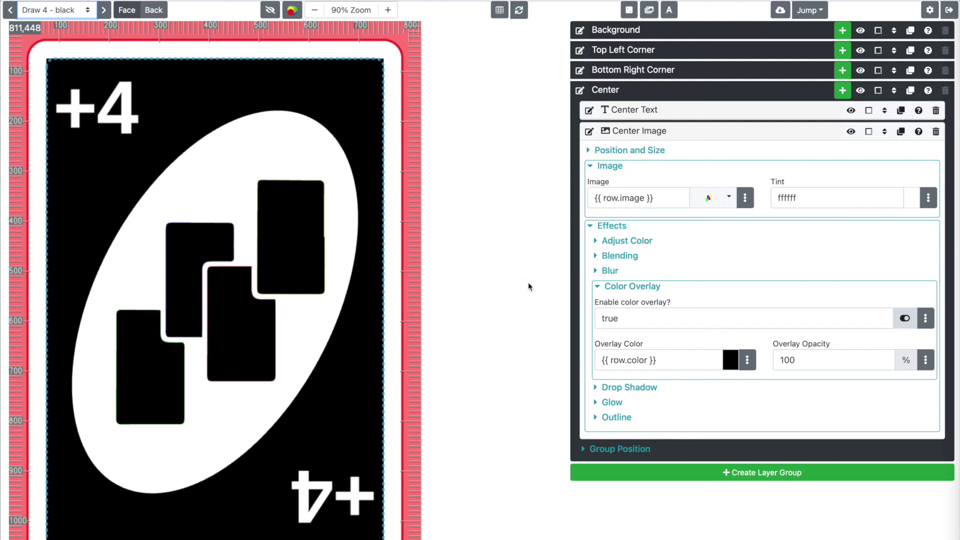
{"action": "left_click", "coordinate": [673, 315]}
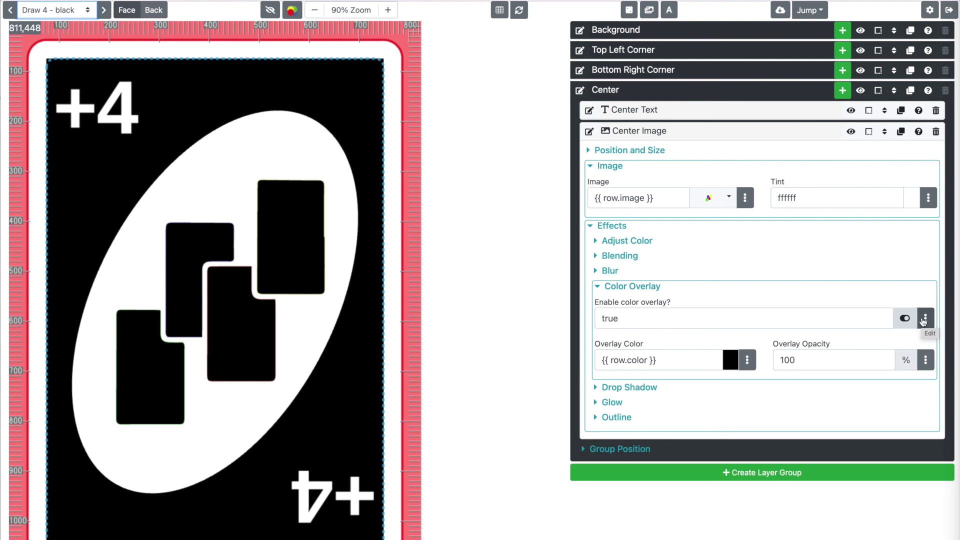
{"action": "left_click", "coordinate": [925, 318]}
{"action": "type", "text": "{{ row.name "}
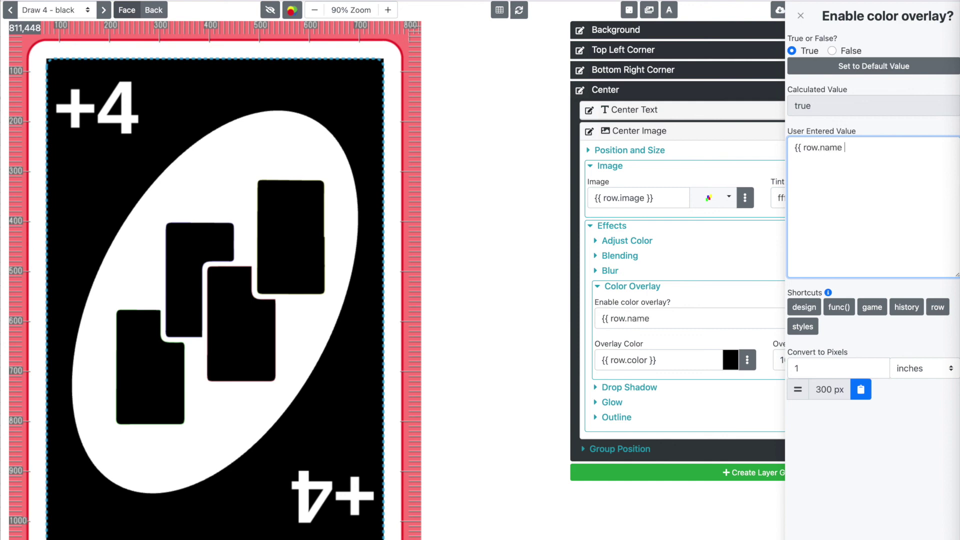
{"action": "type", "text": "!= 'Wild' }}"}
{"action": "left_click", "coordinate": [479, 160]}
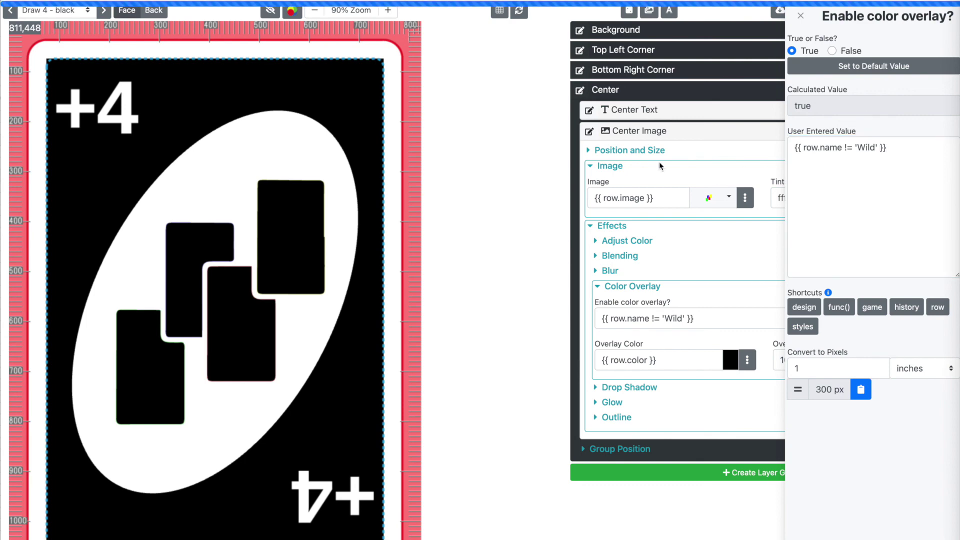
- Preview the Wild - black and Draw 4 - black cards to check the overlay condition's effect on the center image
{"action": "left_click", "coordinate": [75, 11]}
{"action": "left_click", "coordinate": [74, 121]}
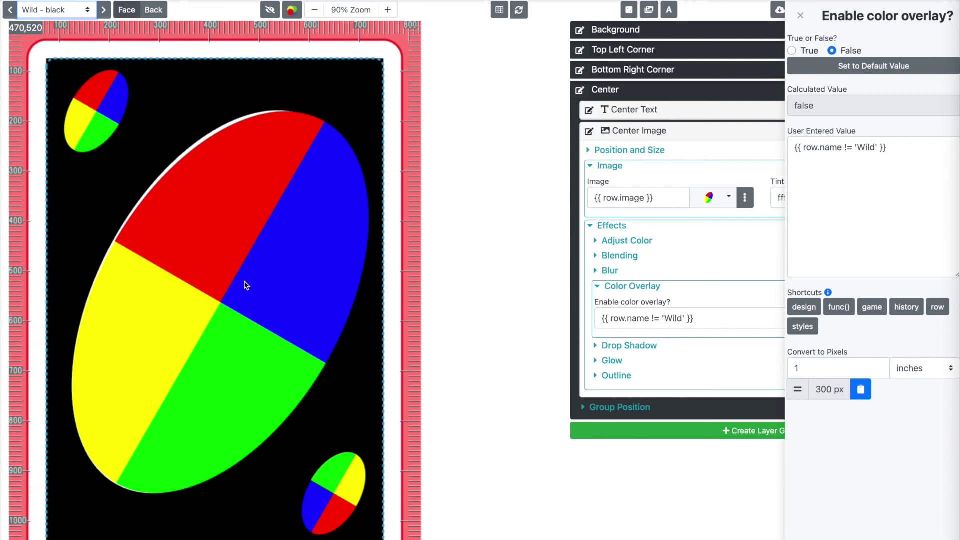
{"action": "left_click", "coordinate": [83, 12]}
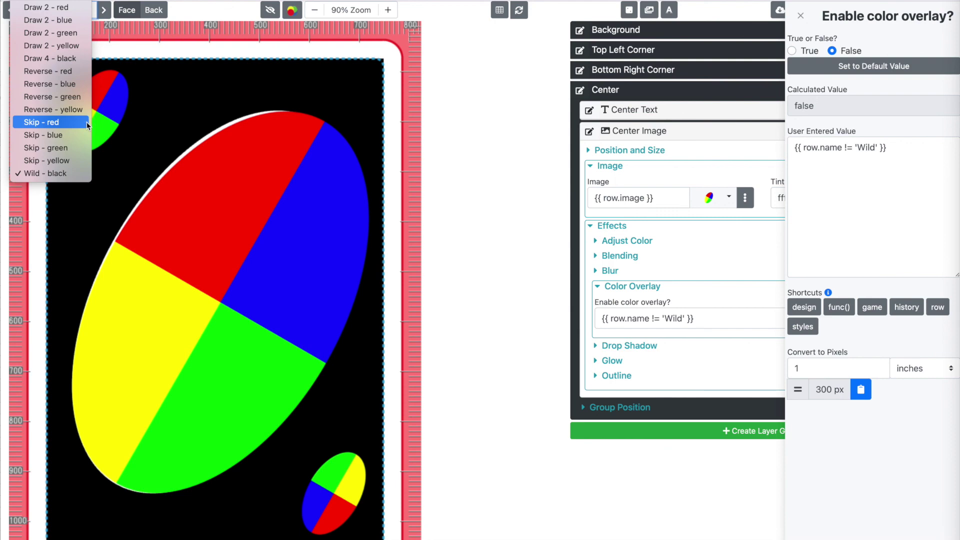
{"action": "left_click", "coordinate": [76, 58]}
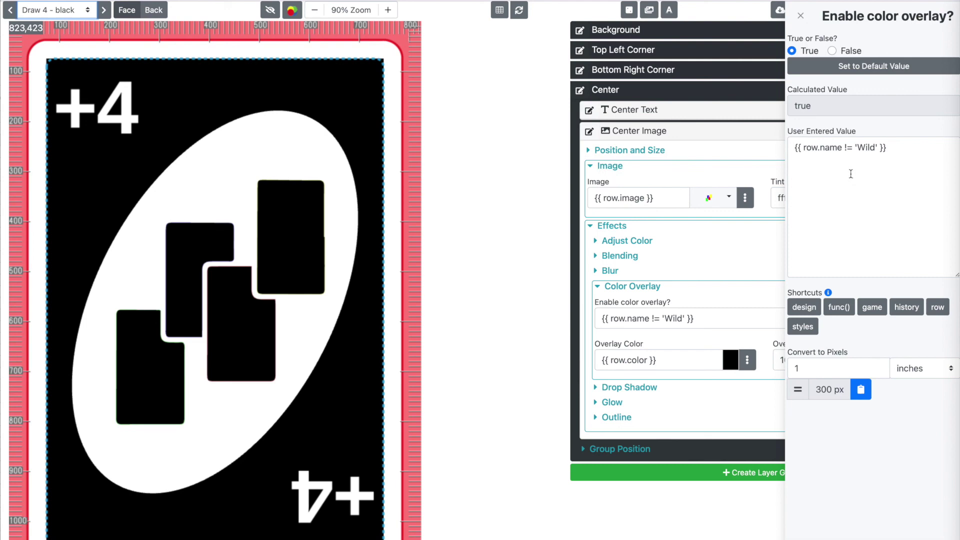
- Extend the color overlay condition to {{ row.name != 'Wild' and row.name != 'Draw 4' }}
{"action": "left_click", "coordinate": [872, 158]}
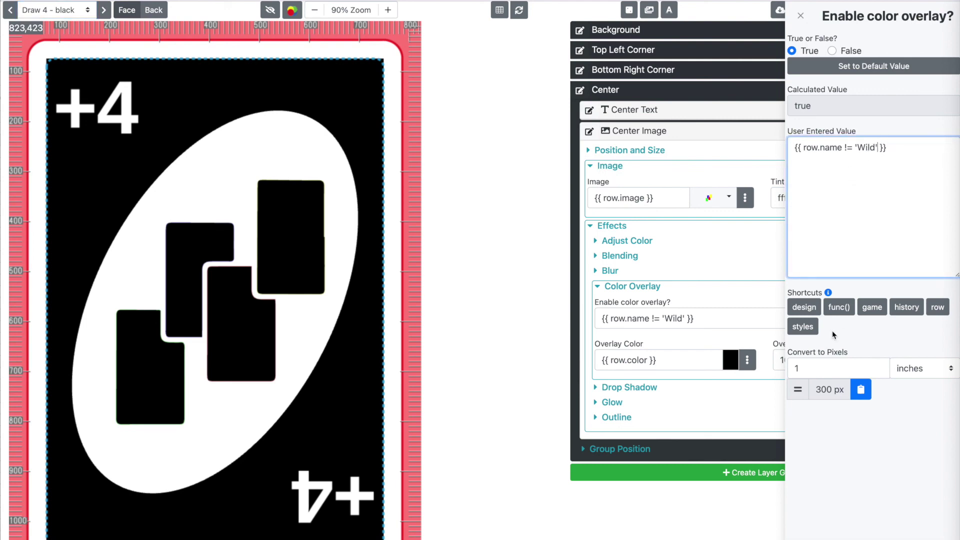
{"action": "type", "text": "and "}
{"action": "type", "text": "down.r"}
{"action": "key", "text": "BackSpace"}
{"action": "key", "text": "BackSpace"}
{"action": "key", "text": "BackSpace"}
{"action": "key", "text": "BackSpace"}
{"action": "key", "text": "BackSpace"}
{"action": "key", "text": "BackSpace"}
{"action": "type", "text": "row.name != 'D"}
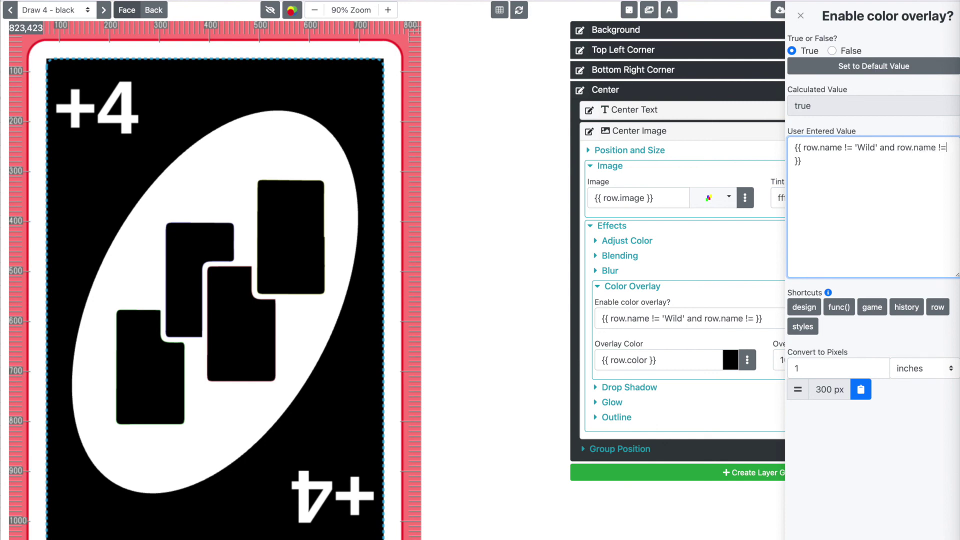
{"action": "type", "text": "raw 4'"}
{"action": "left_click", "coordinate": [836, 131]}
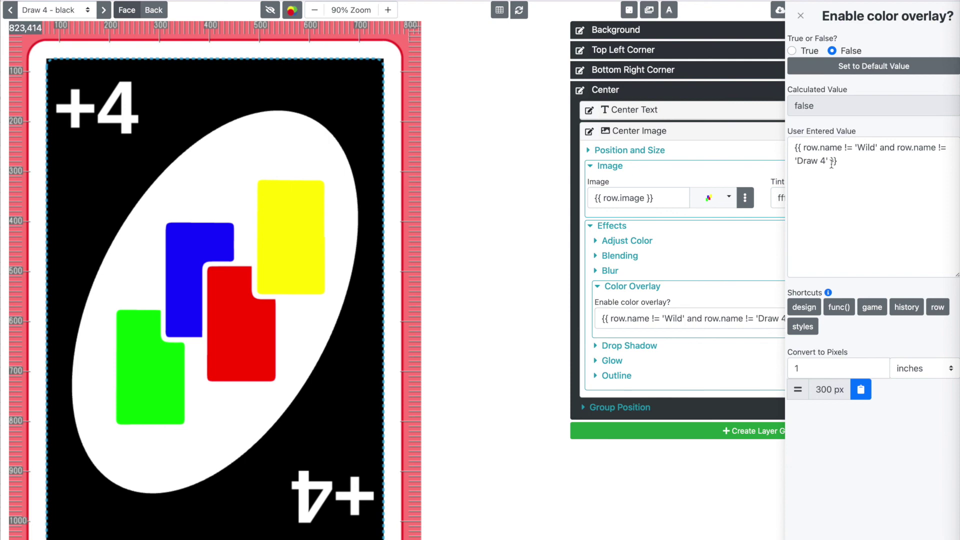
- Simplify the Center Image layer's Enable color overlay condition to {{ row.color != 'black'}}
{"action": "left_click_drag", "start_coordinate": [830, 159], "coordinate": [822, 148]}
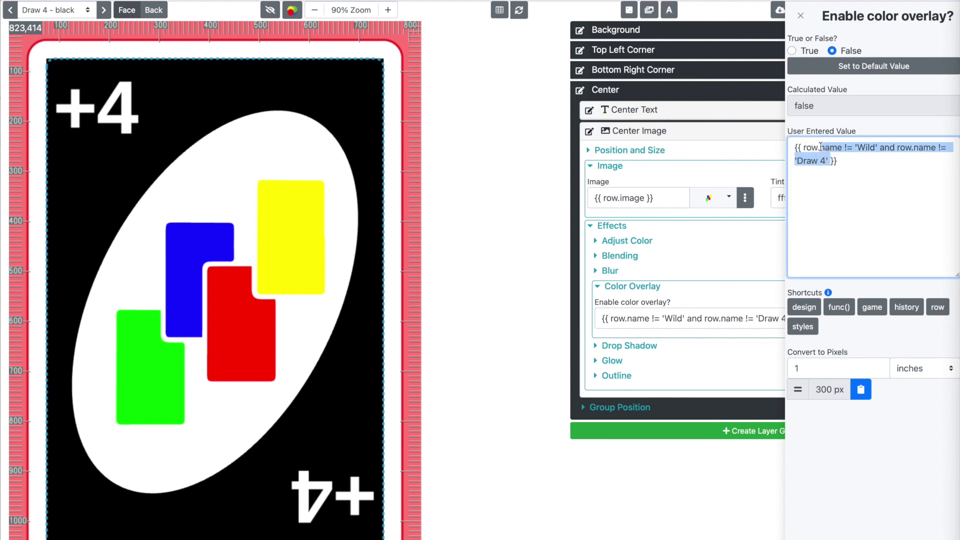
{"action": "type", "text": "row"}
{"action": "key", "text": "BackSpace"}
{"action": "key", "text": "BackSpace"}
{"action": "key", "text": "BackSpace"}
{"action": "type", "text": "color "}
{"action": "type", "text": "!= 'bla"}
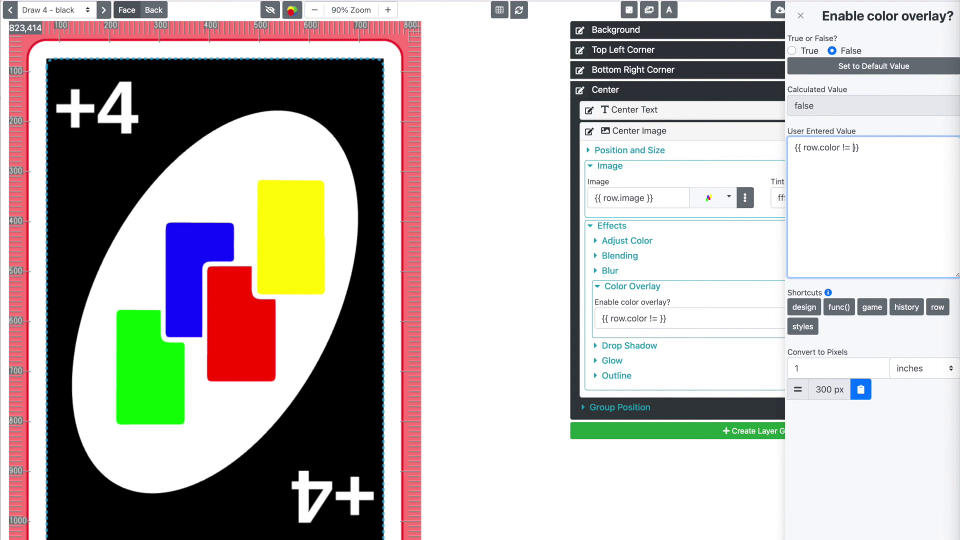
{"action": "type", "text": "ck'"}
{"action": "left_click", "coordinate": [830, 129]}
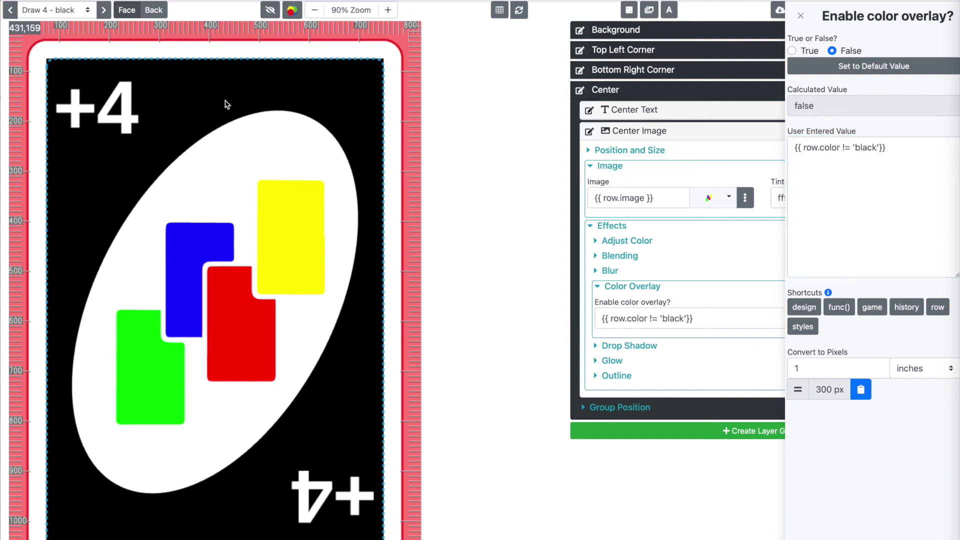
- Preview the Draw 2 - yellow card to check its center image, and close the overlay condition editor
{"action": "left_click", "coordinate": [66, 10]}
{"action": "left_click", "coordinate": [67, 3]}
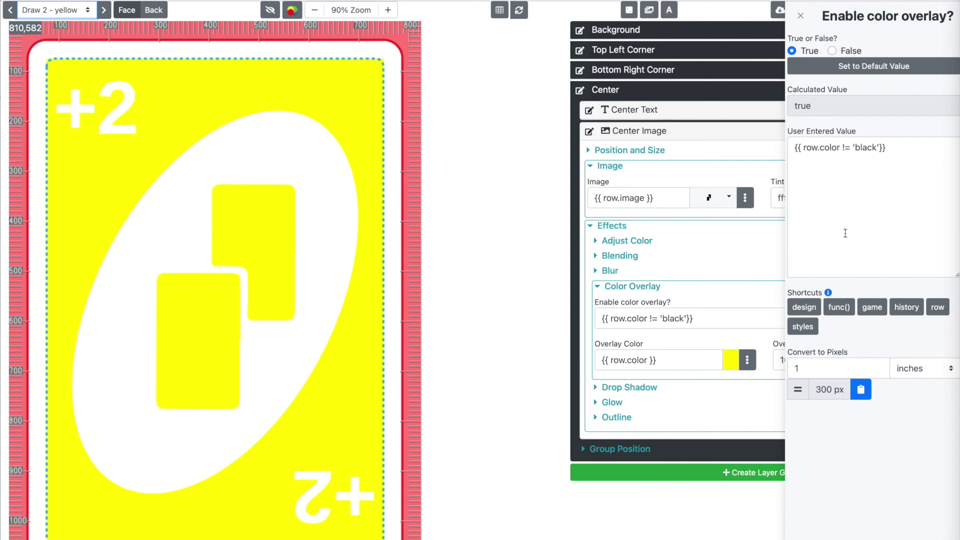
{"action": "left_click", "coordinate": [289, 182]}
- Preview the 3 - green, 6 - blue and Draw 2 - red cards to check their center text and image
{"action": "left_click", "coordinate": [70, 10]}
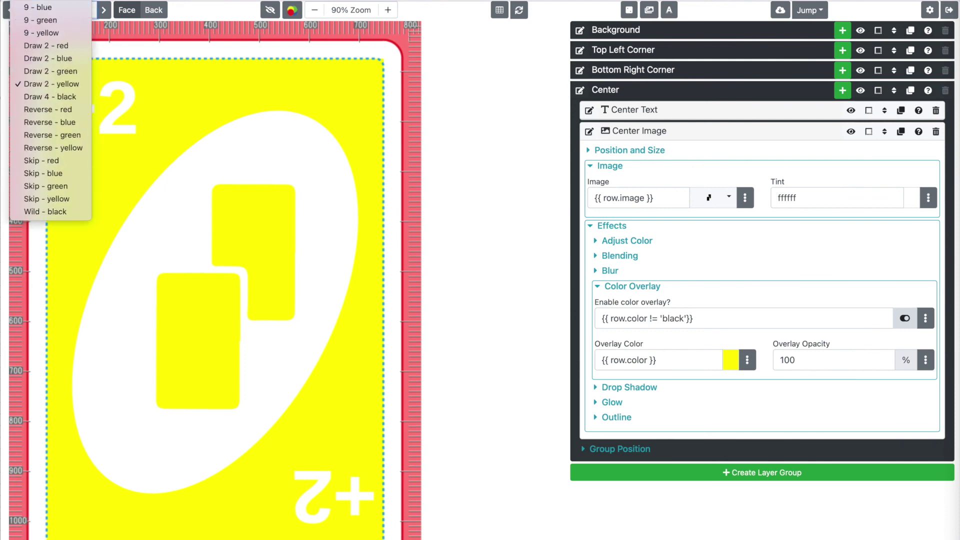
{"action": "left_click", "coordinate": [59, 122]}
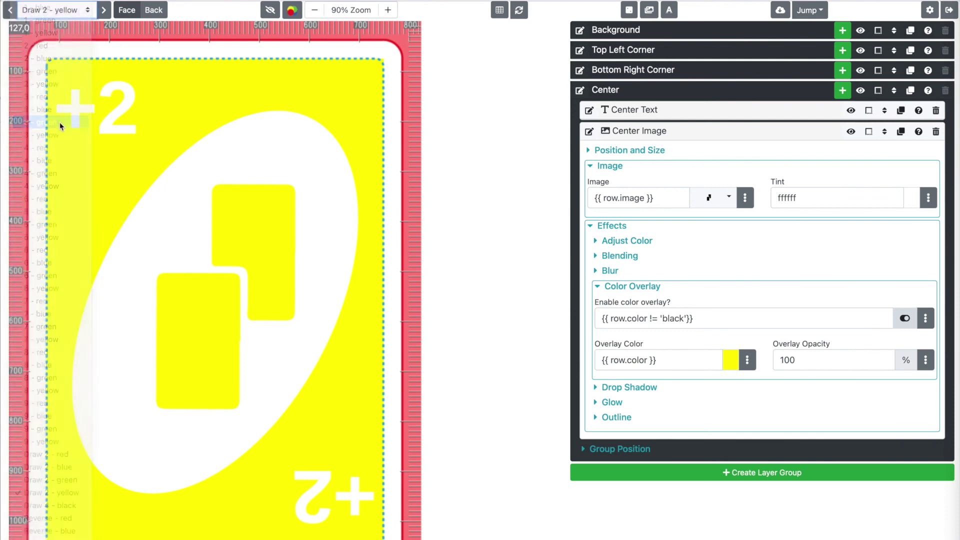
{"action": "left_click", "coordinate": [59, 10]}
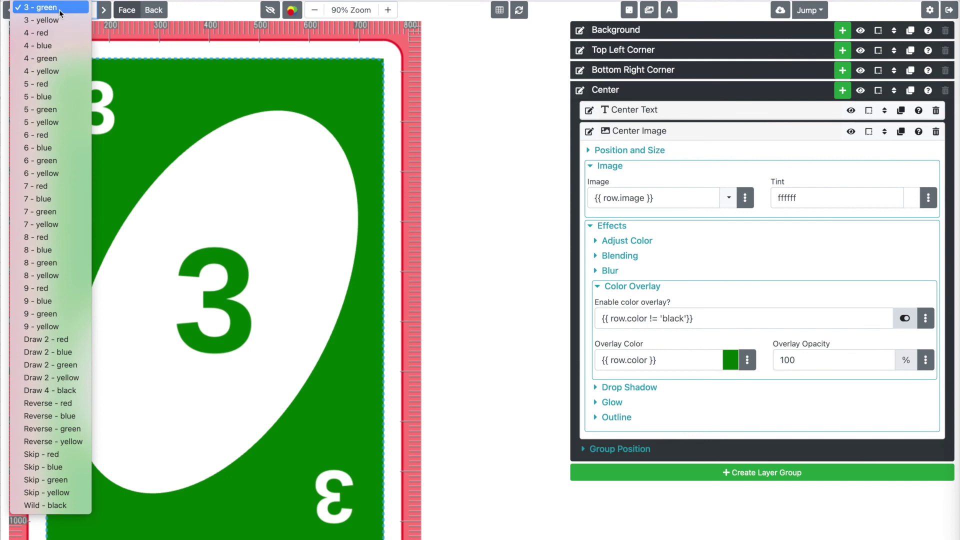
{"action": "left_click", "coordinate": [61, 154]}
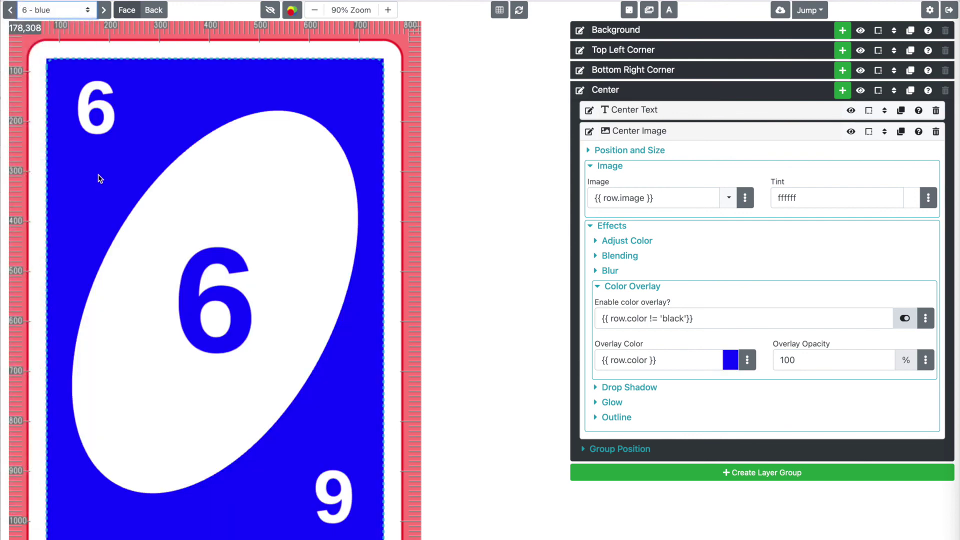
{"action": "left_click", "coordinate": [59, 11]}
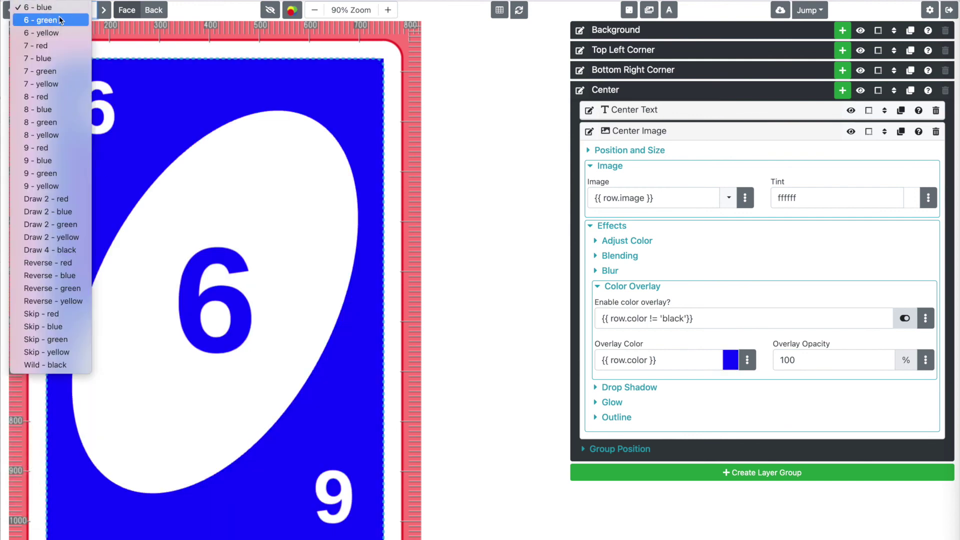
{"action": "left_click", "coordinate": [74, 199]}
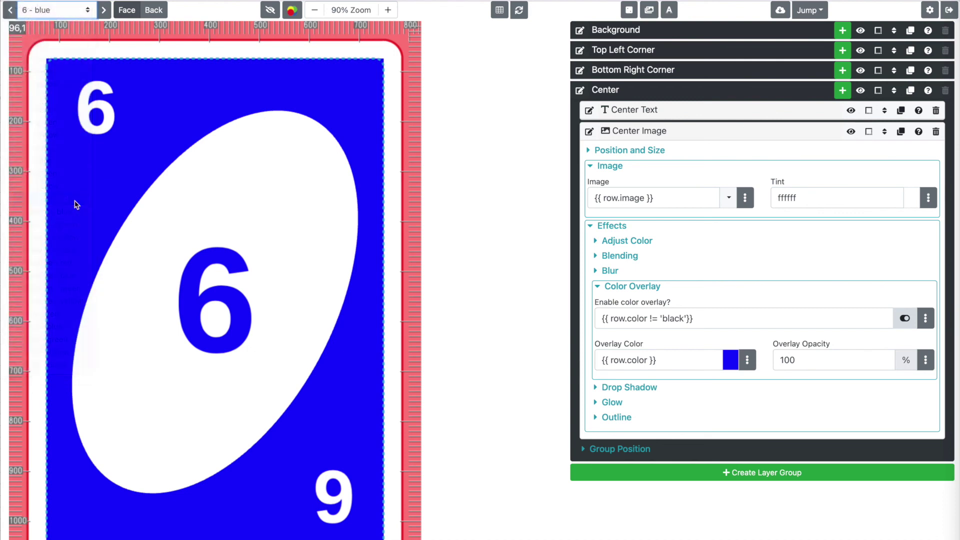
- Preview the Reverse - red, Skip - green, Wild - black and Draw 4 - black cards to check their center image colors
{"action": "left_click", "coordinate": [61, 10]}
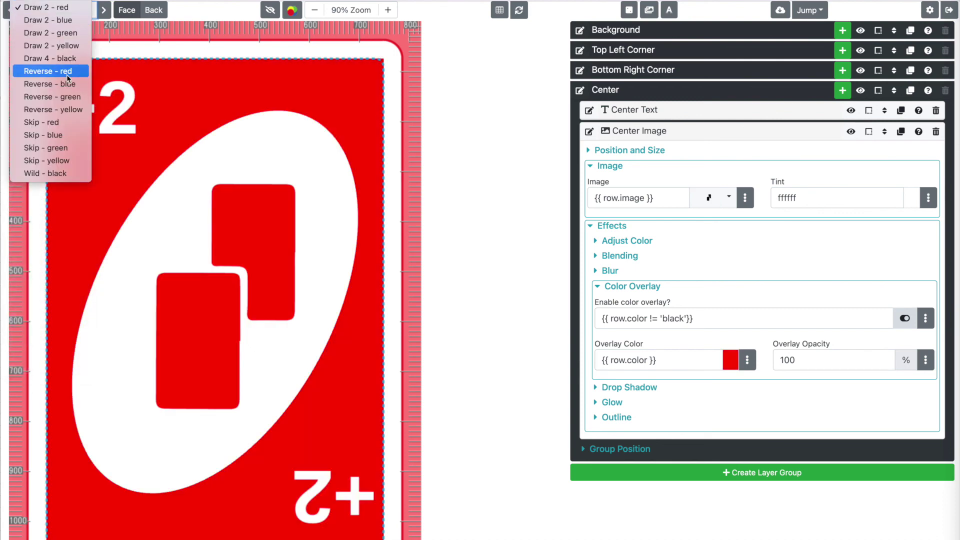
{"action": "left_click", "coordinate": [76, 71]}
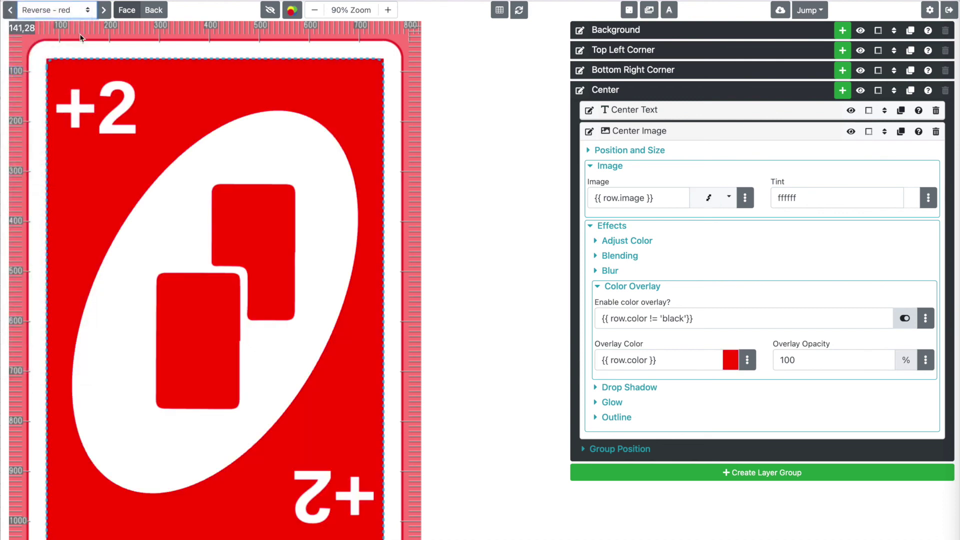
{"action": "left_click", "coordinate": [67, 14]}
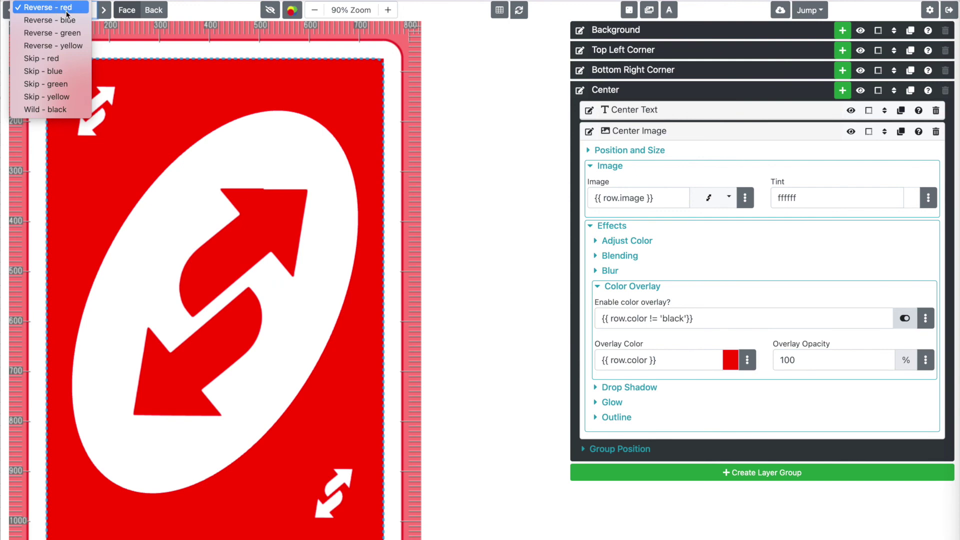
{"action": "left_click", "coordinate": [74, 84]}
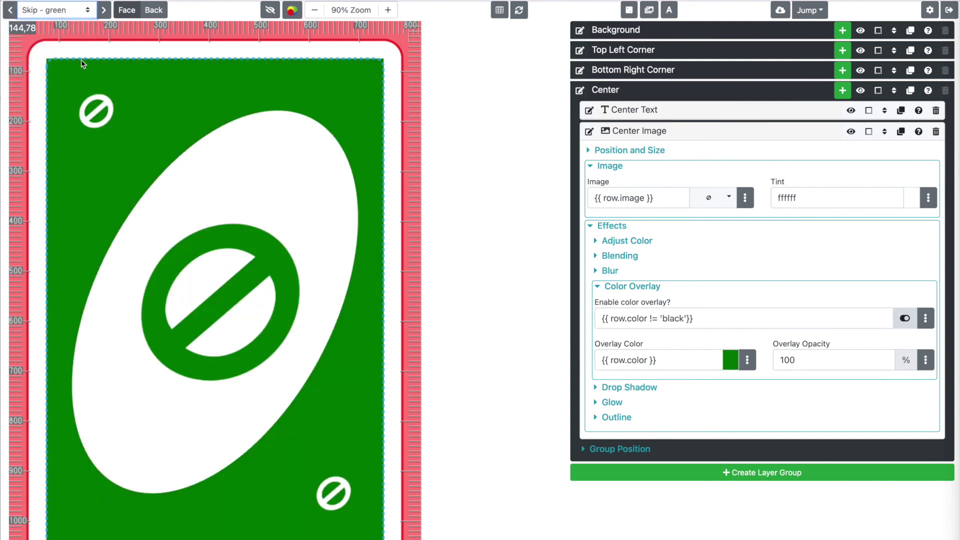
{"action": "left_click", "coordinate": [55, 10]}
{"action": "left_click", "coordinate": [76, 33]}
{"action": "left_click", "coordinate": [73, 10]}
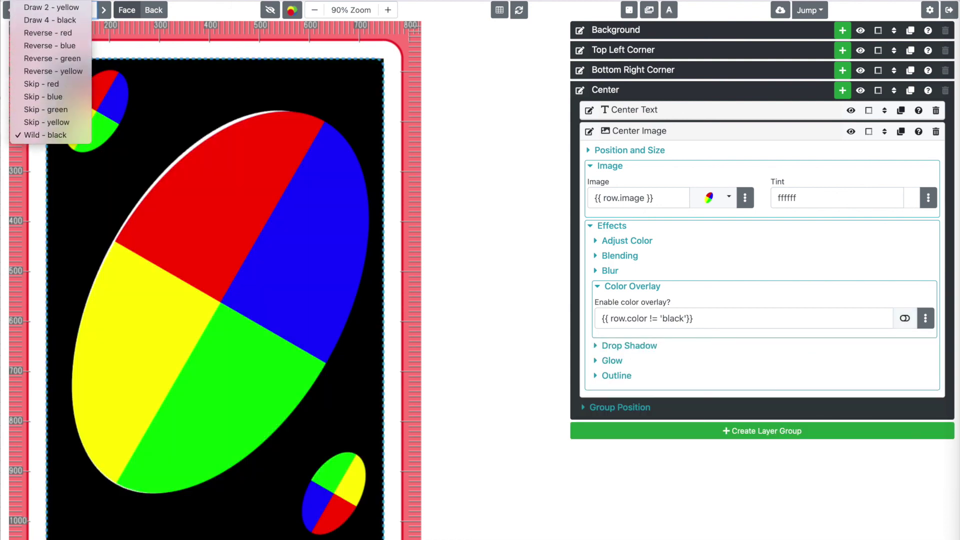
{"action": "left_click", "coordinate": [73, 20]}
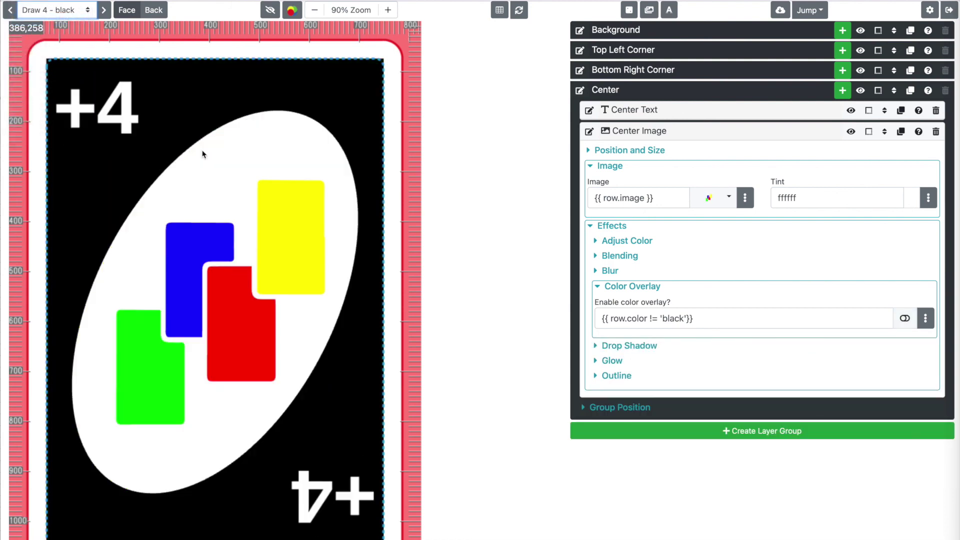